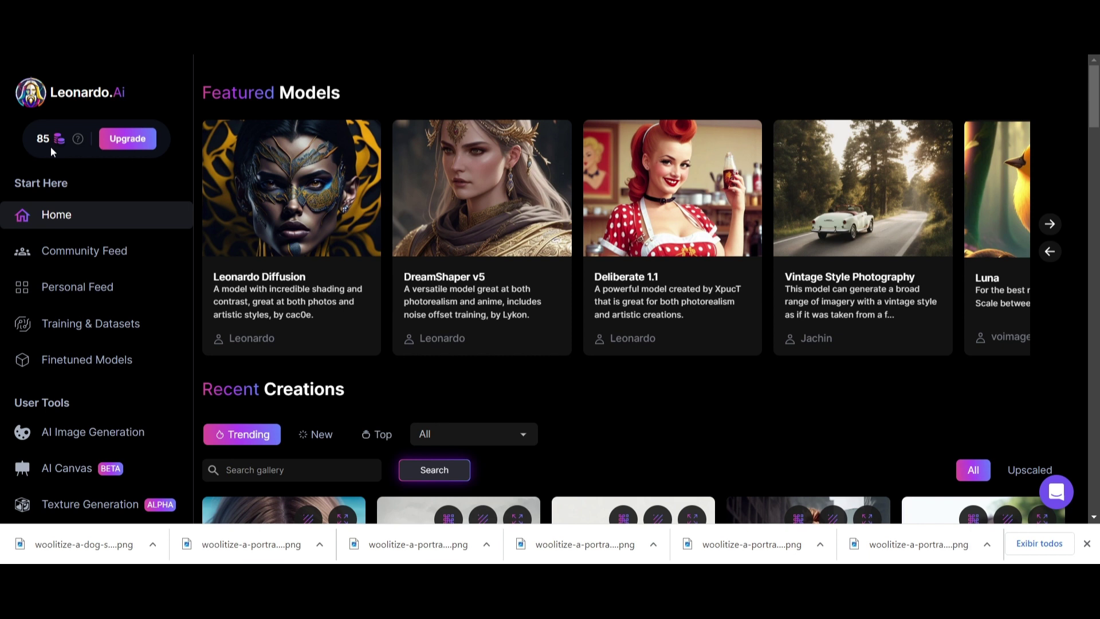
# Look over the home page's navigation entries, featured models and the gallery of recent creations
pyautogui.moveTo(77, 139)
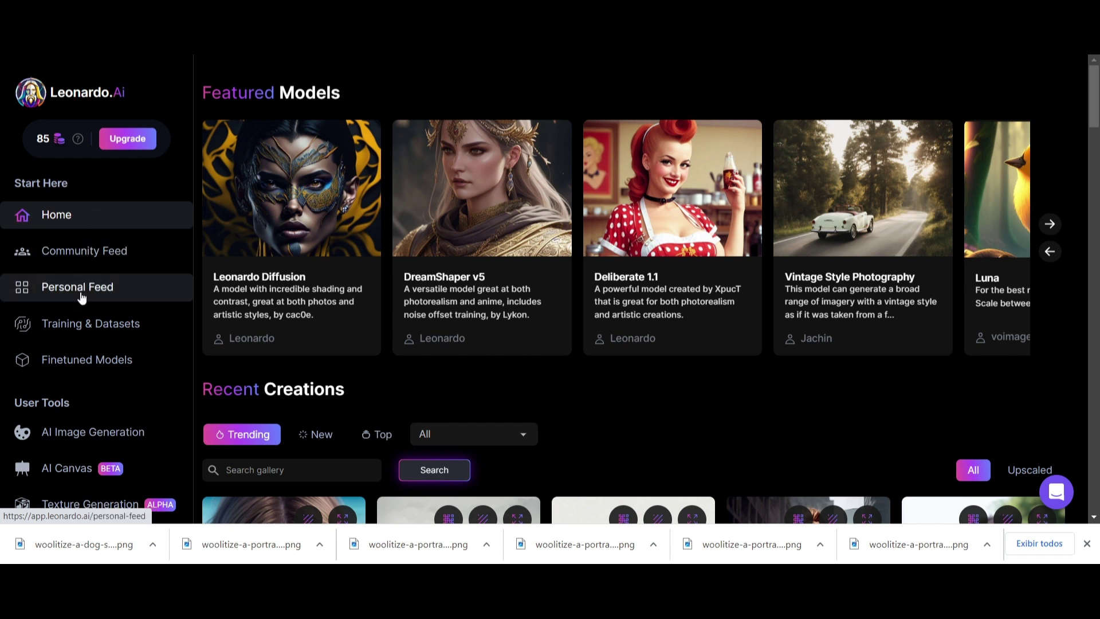
pyautogui.scroll(-4, 68, 367)
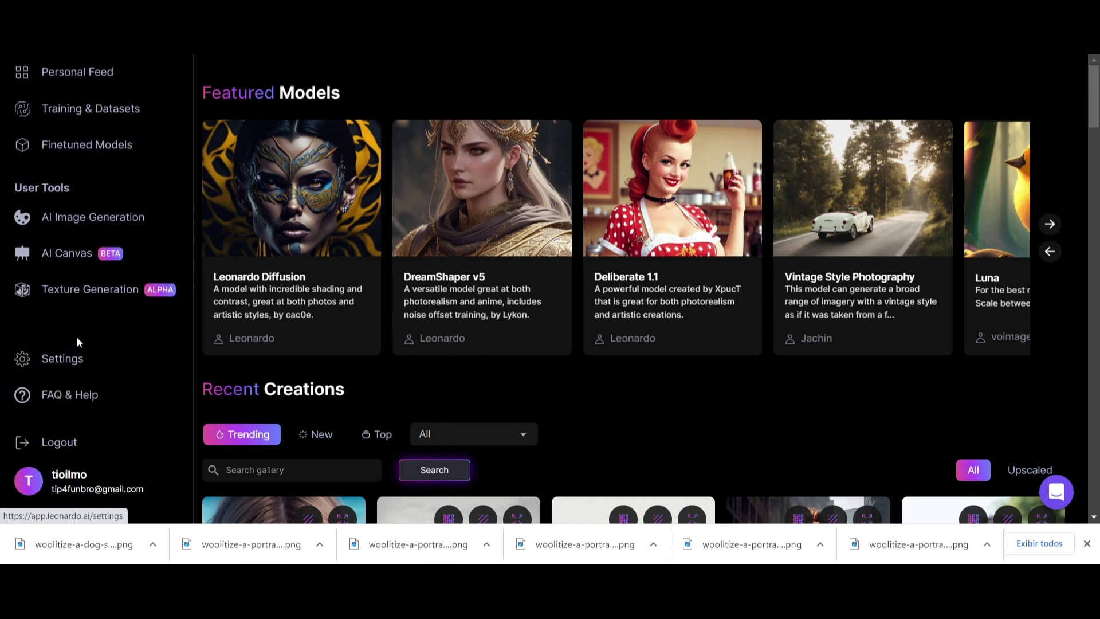
pyautogui.scroll(3, 94, 177)
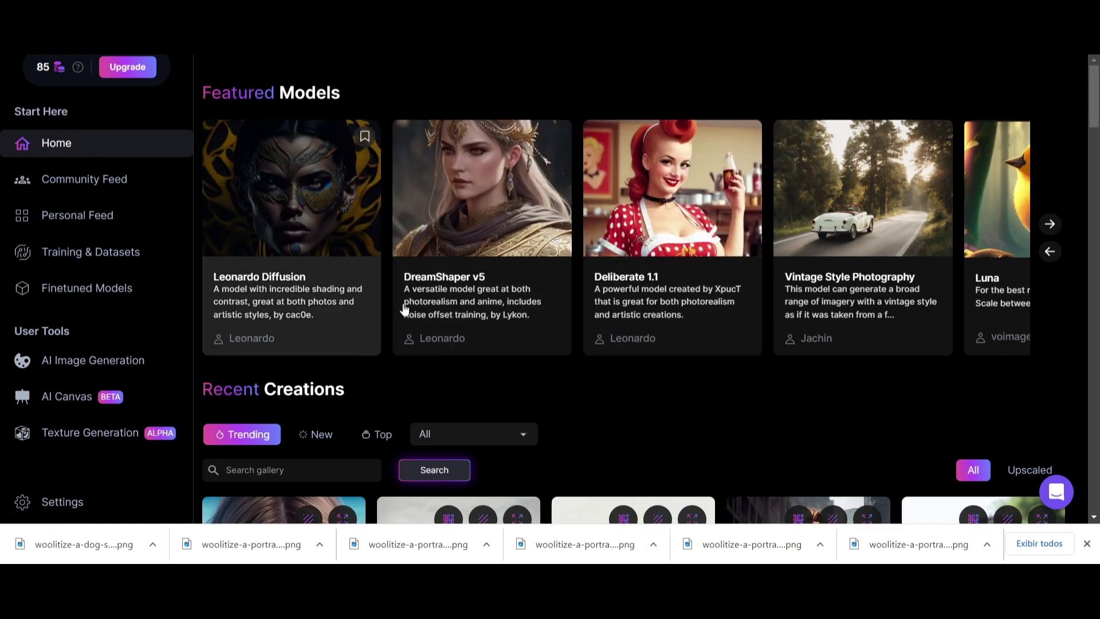
pyautogui.scroll(-1, 520, 317)
pyautogui.scroll(-15, 520, 316)
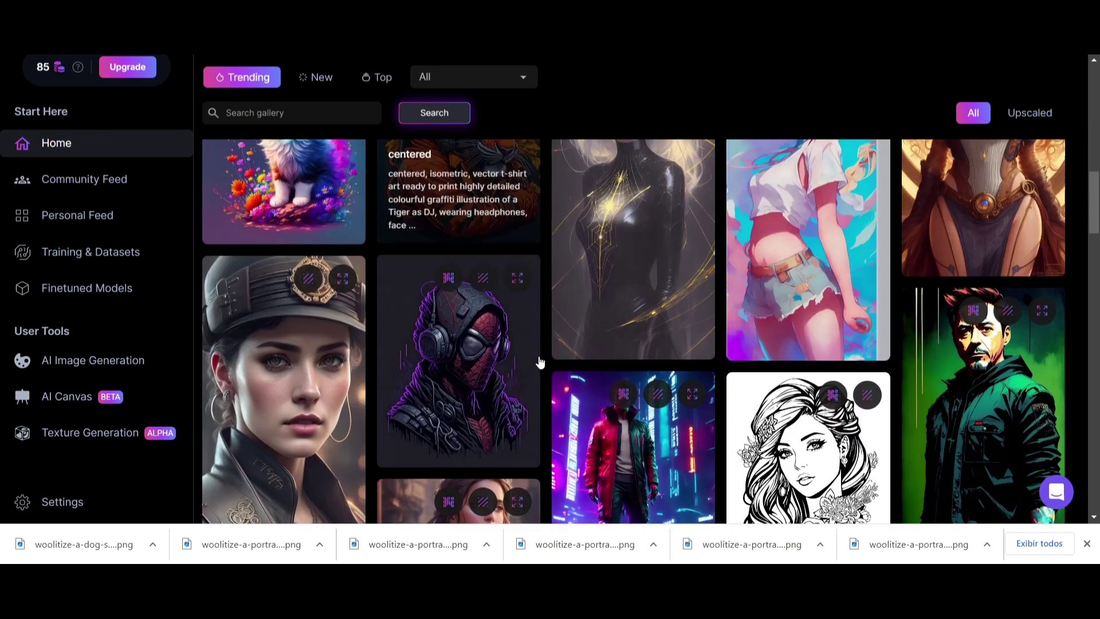
pyautogui.scroll(15, 539, 360)
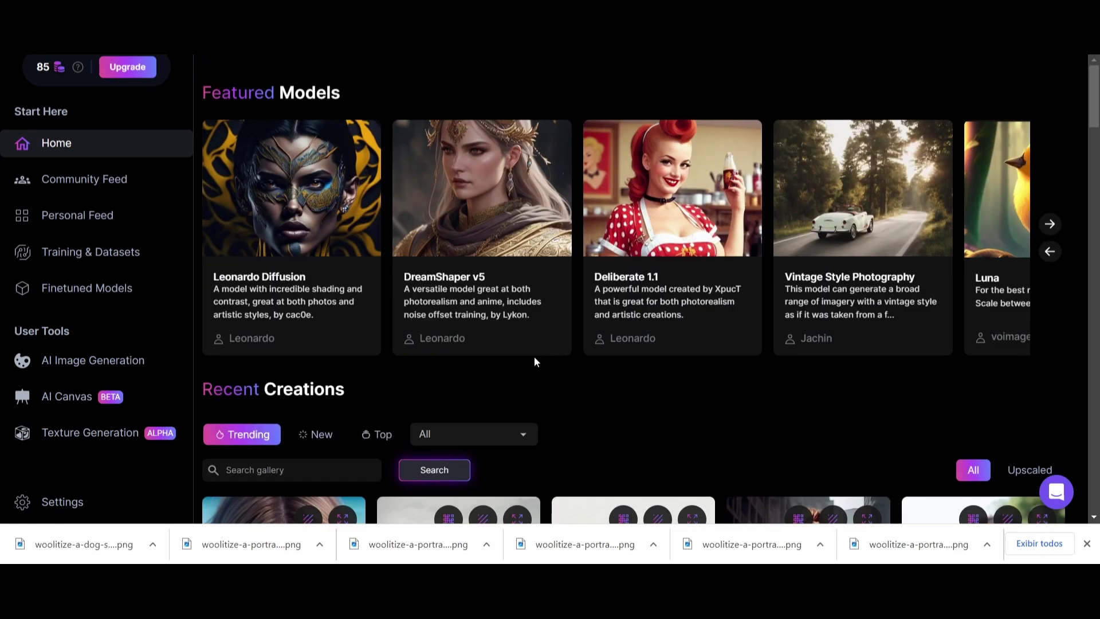
# Open the Community Feed and browse its trending images
pyautogui.click(59, 182)
pyautogui.scroll(-1, 635, 378)
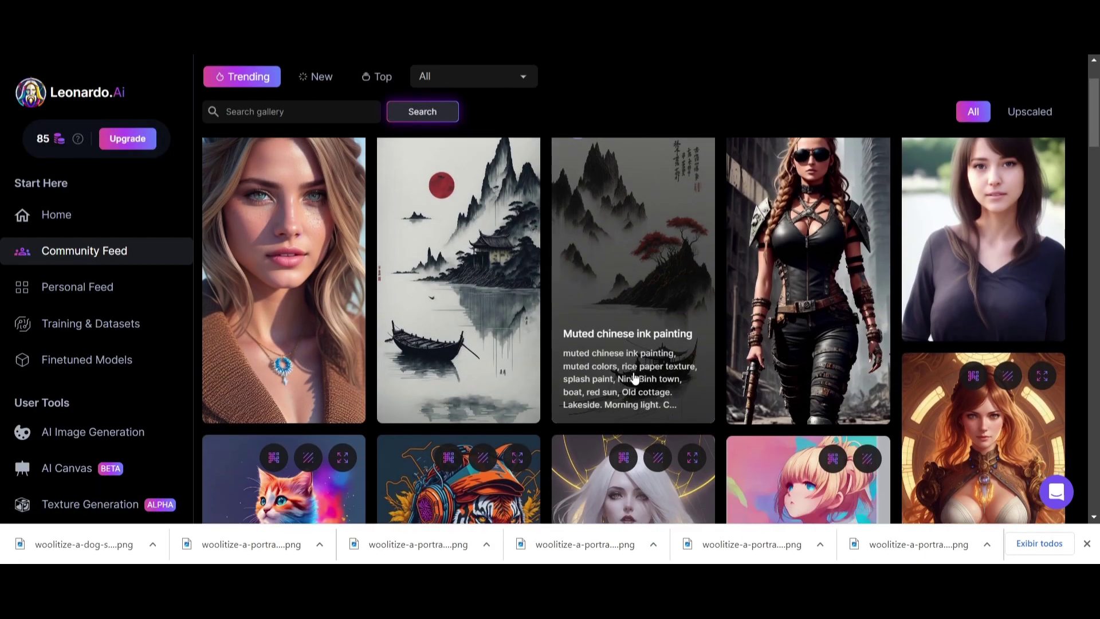
pyautogui.scroll(-8, 635, 378)
pyautogui.scroll(10, 633, 378)
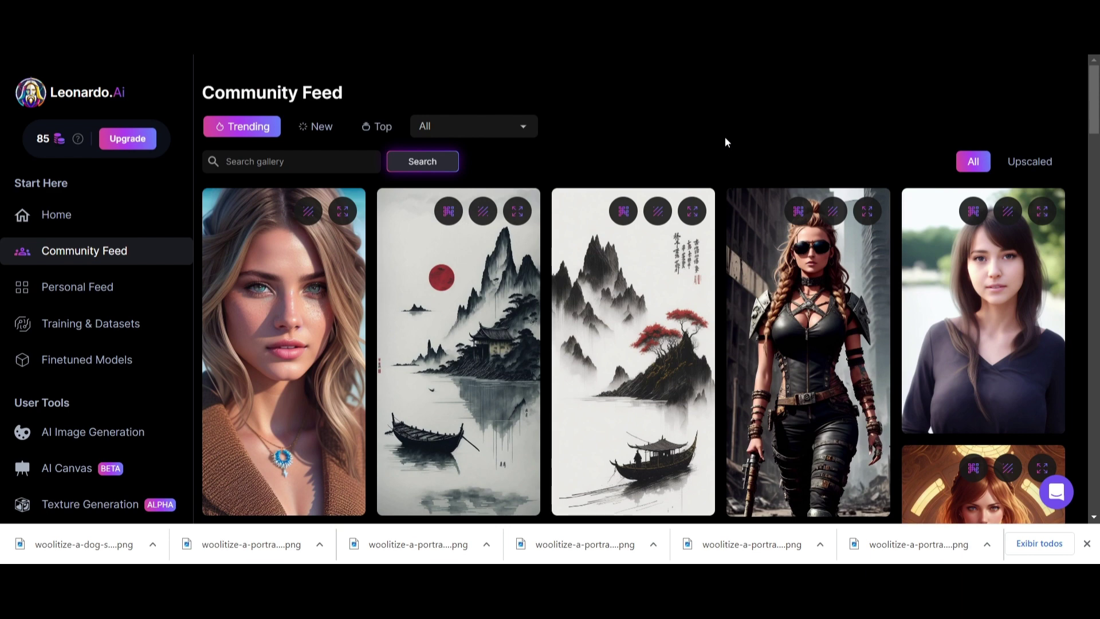
# View the Community Feed by New and Top, and return to browsing the Trending images
pyautogui.click(322, 134)
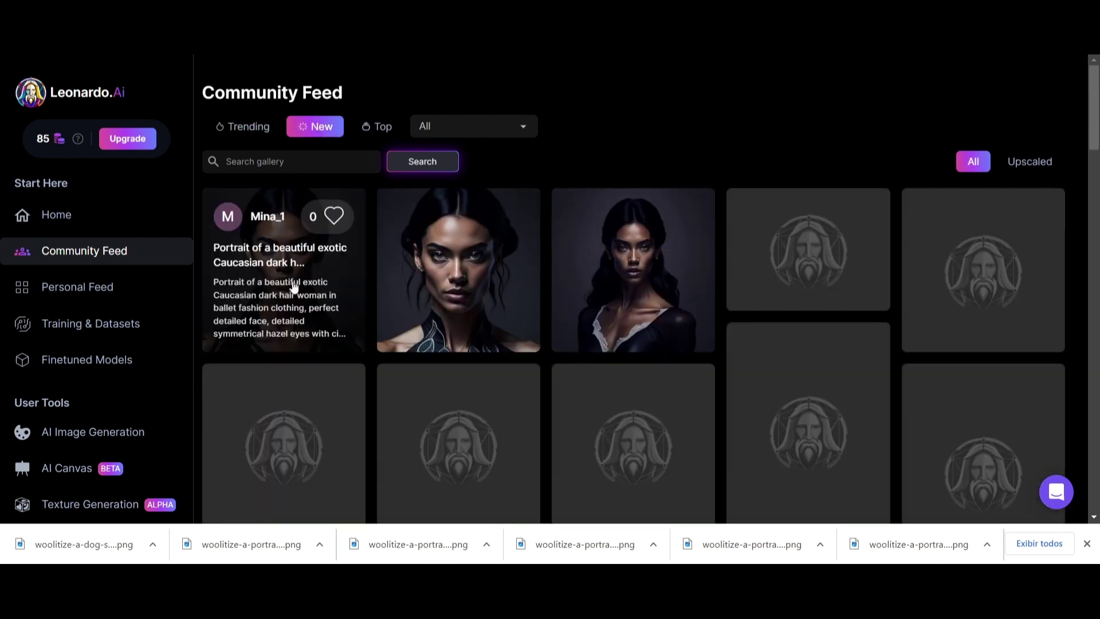
pyautogui.click(383, 132)
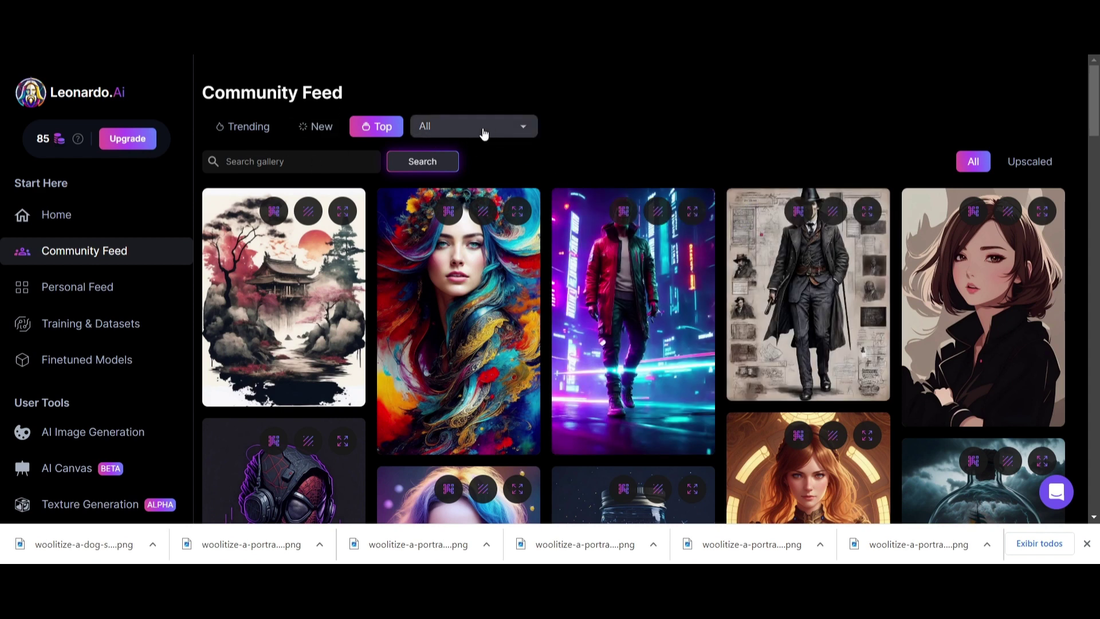
pyautogui.click(242, 133)
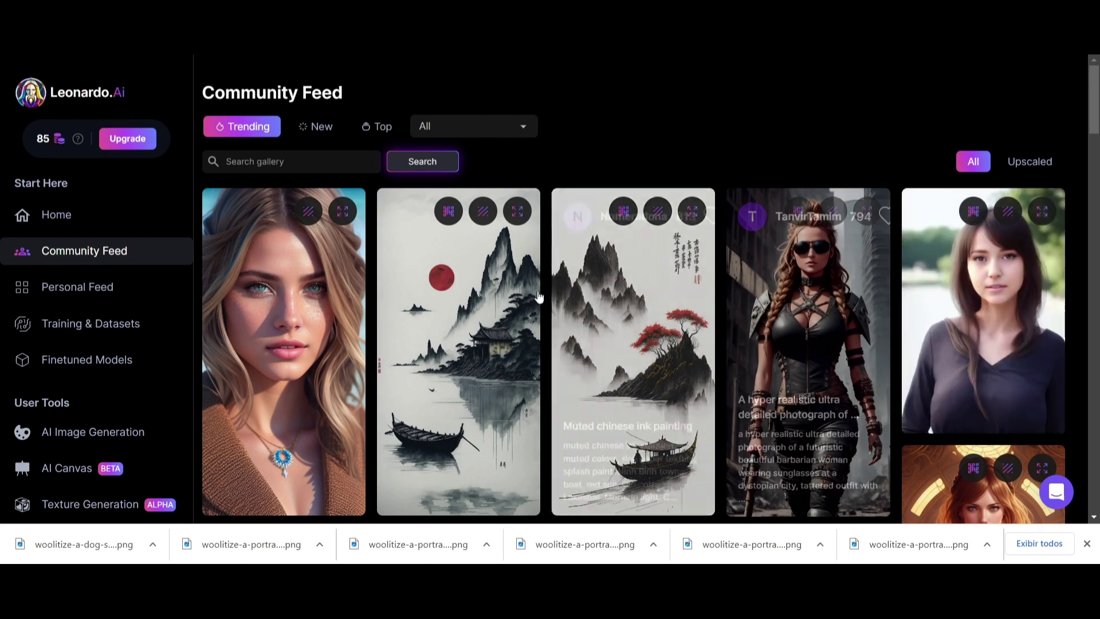
pyautogui.scroll(-1, 665, 314)
pyautogui.scroll(-7, 664, 314)
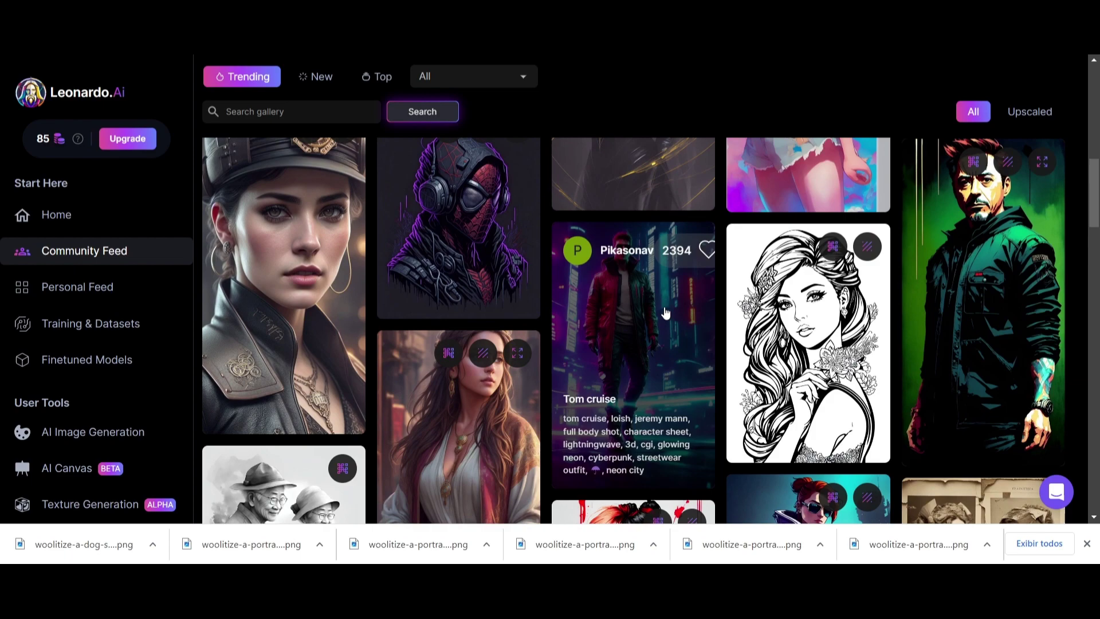
pyautogui.scroll(10, 664, 314)
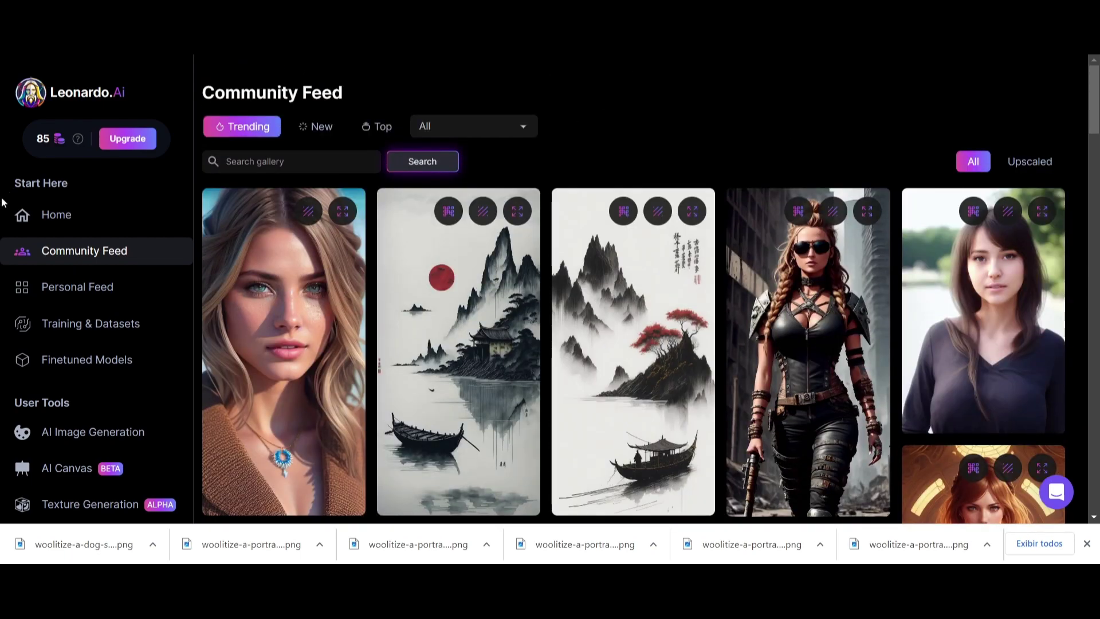
# Open the Personal Feed and browse the account's own generated images
pyautogui.click(53, 291)
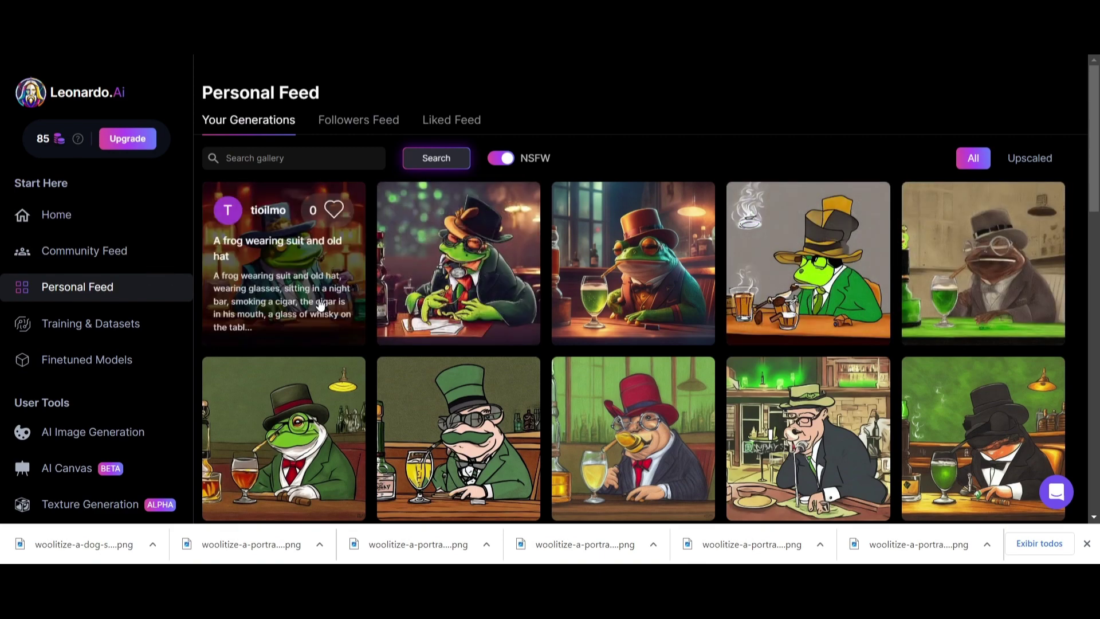
pyautogui.scroll(-10, 320, 303)
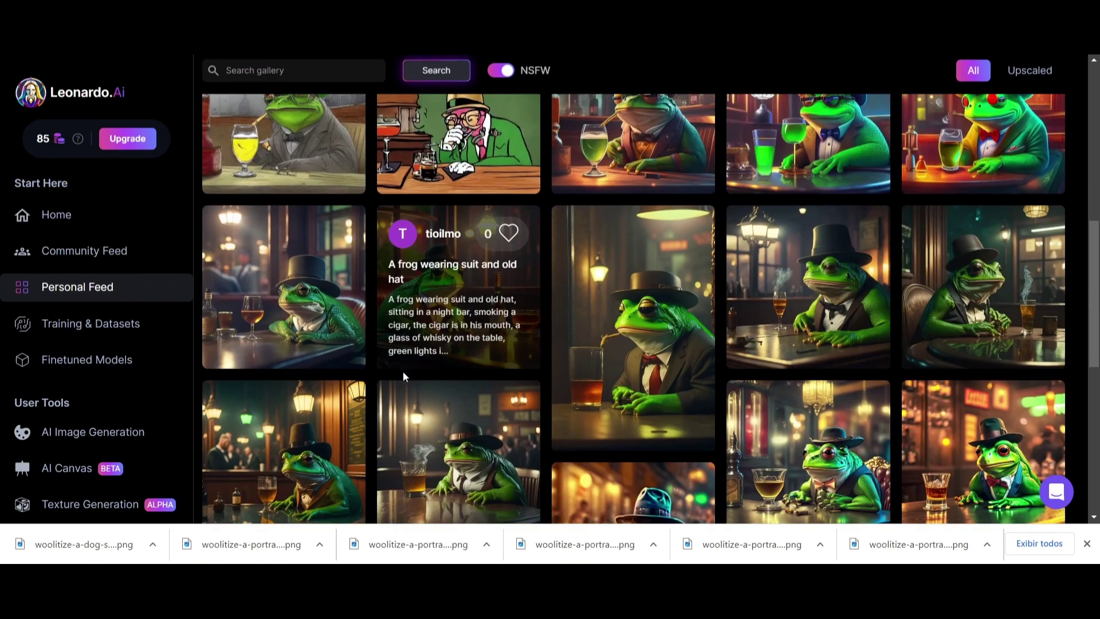
pyautogui.scroll(-5, 404, 370)
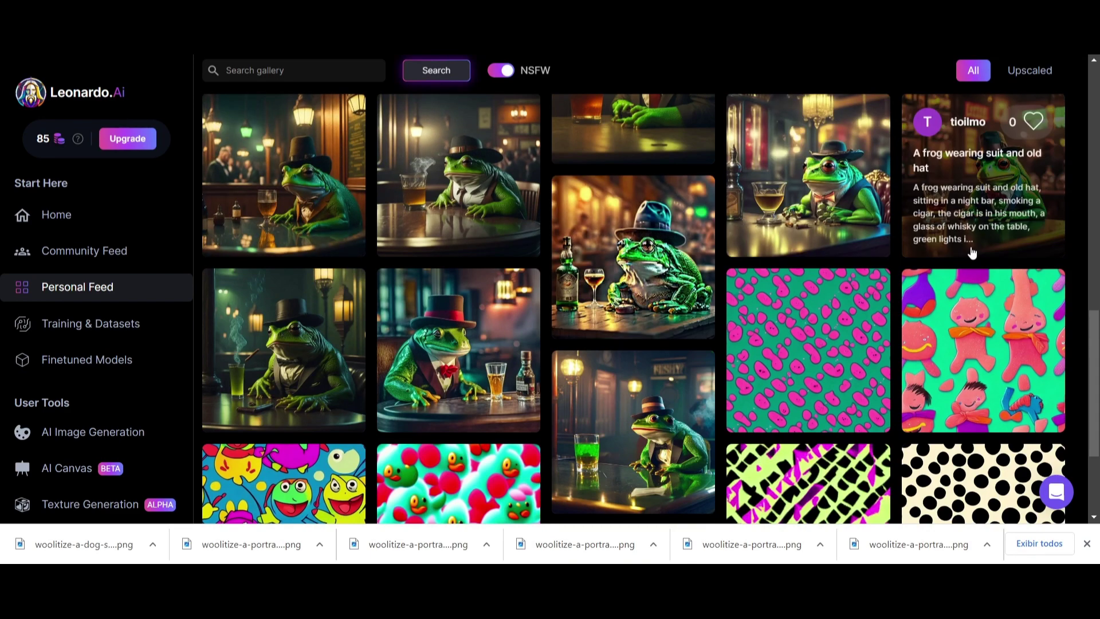
pyautogui.scroll(2, 620, 382)
pyautogui.scroll(5, 620, 383)
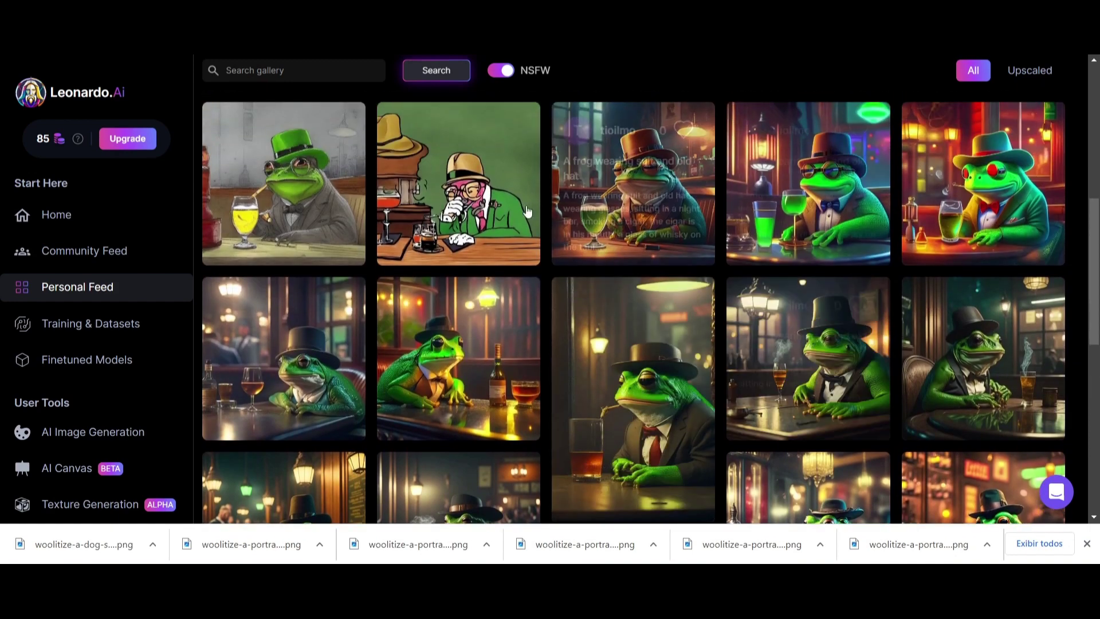
pyautogui.scroll(2, 368, 272)
pyautogui.scroll(5, 368, 269)
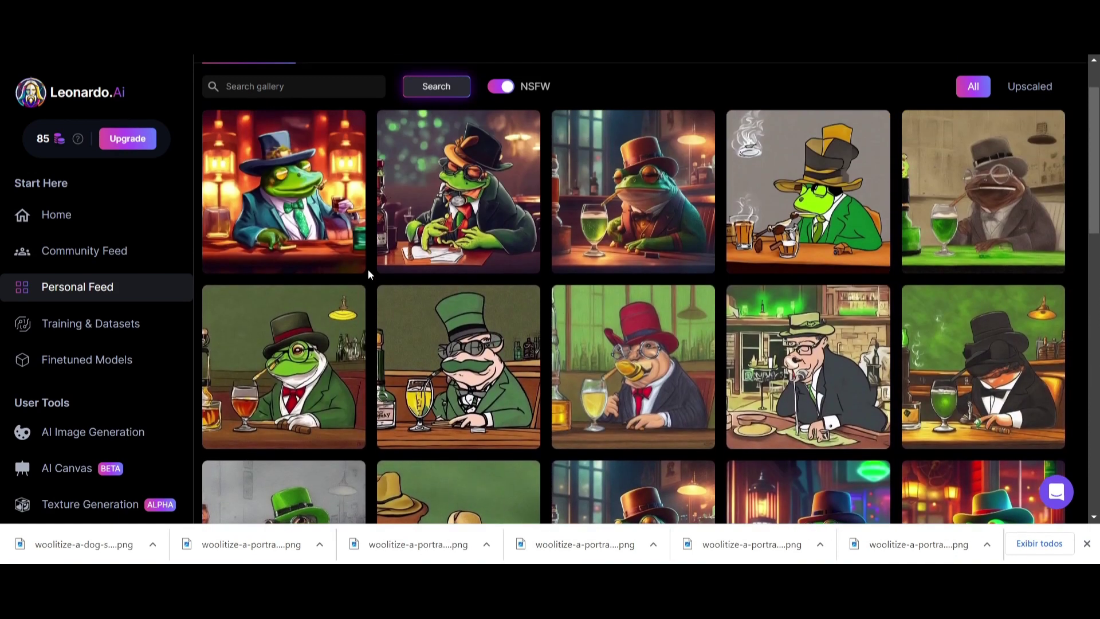
# Open the AI Image Generation tool from the user tools
pyautogui.scroll(-4, 52, 351)
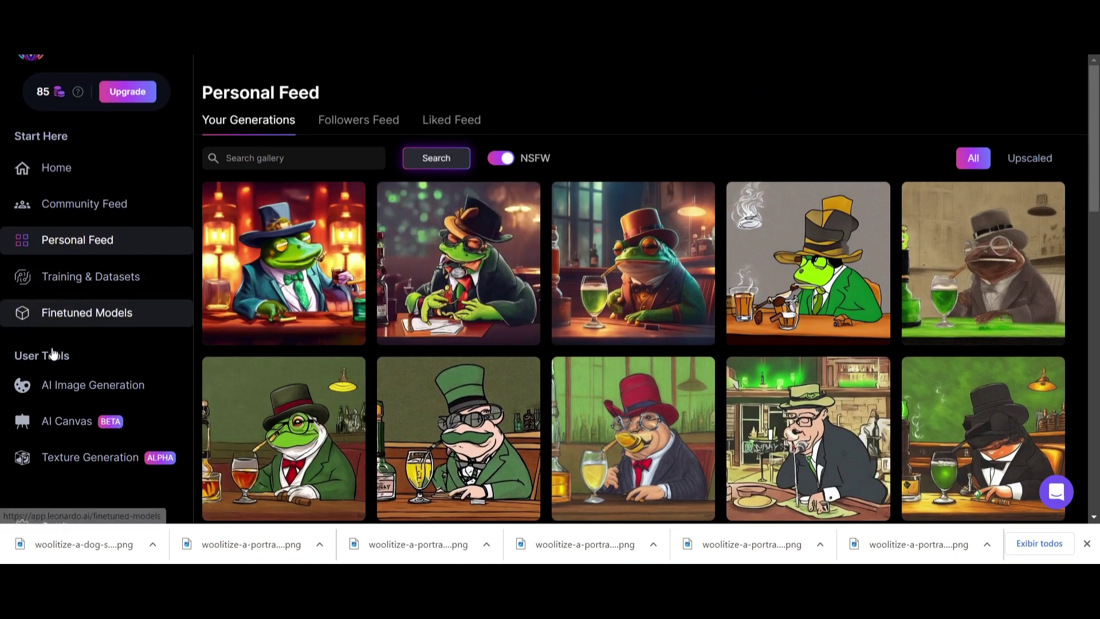
pyautogui.scroll(1, 52, 352)
pyautogui.scroll(4, 53, 351)
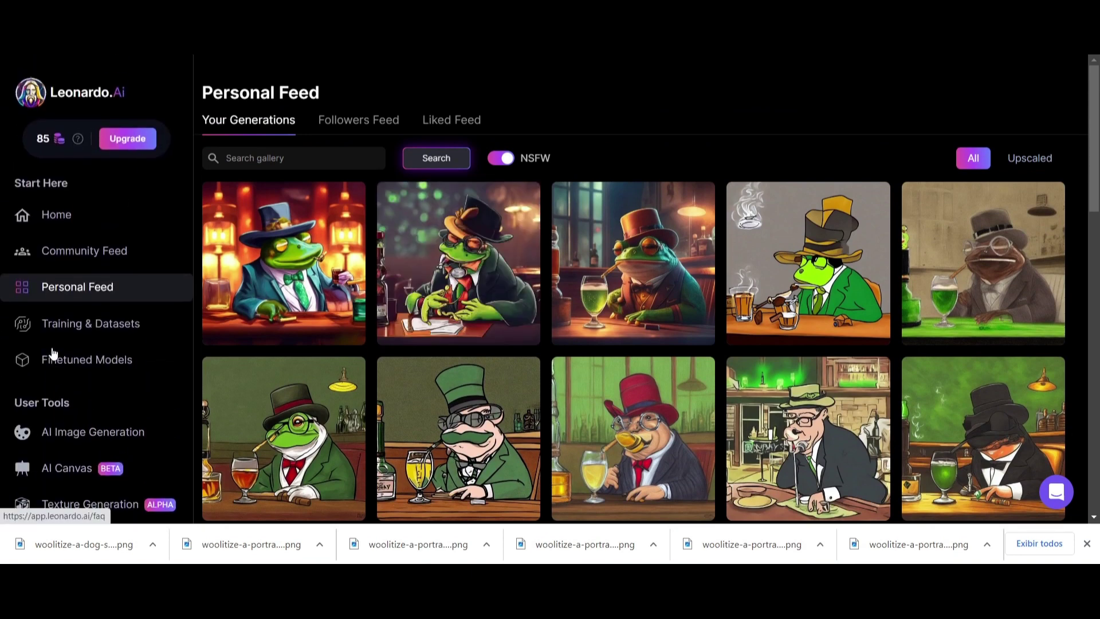
pyautogui.scroll(-1, 53, 351)
pyautogui.scroll(-1, 53, 351)
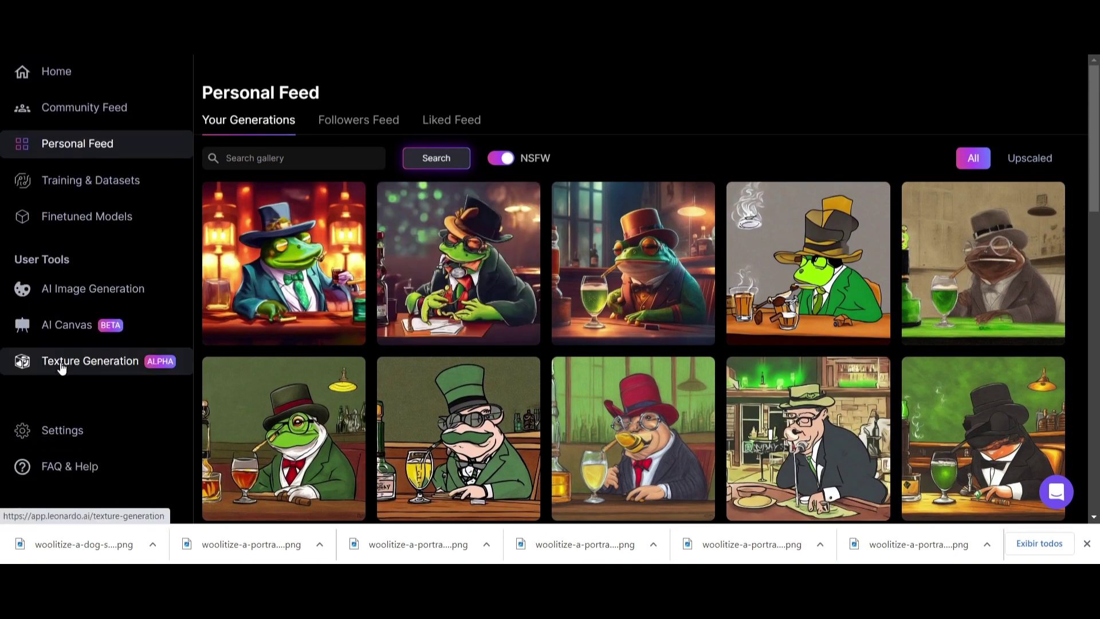
pyautogui.click(67, 295)
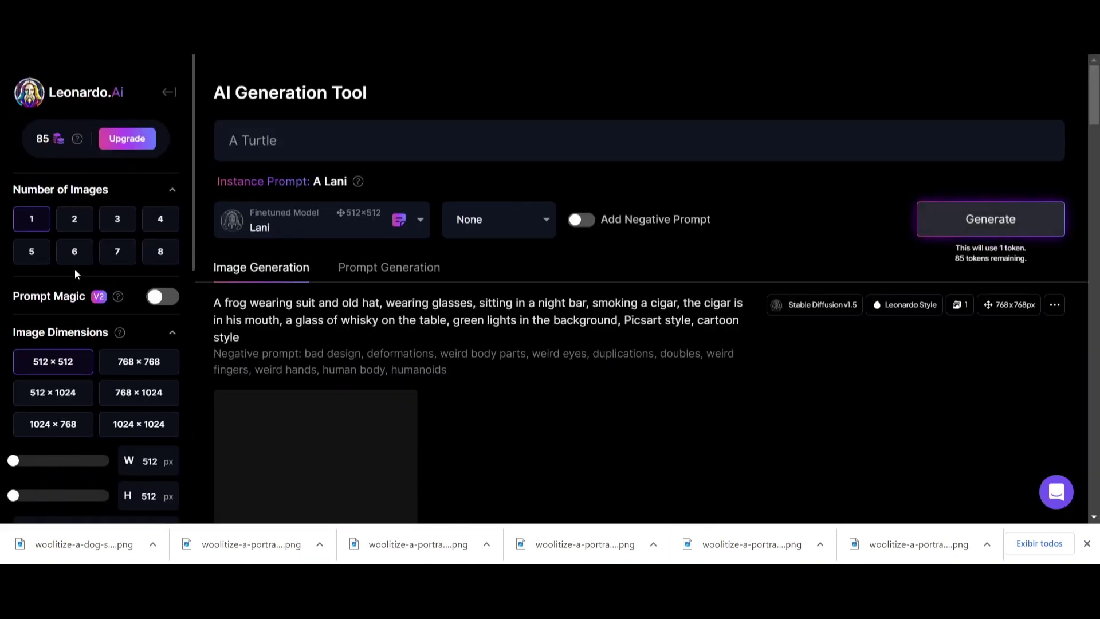
# Review the generation settings, from image dimensions and guidance scale to tiling, image input and scheduler
pyautogui.scroll(-8, 70, 289)
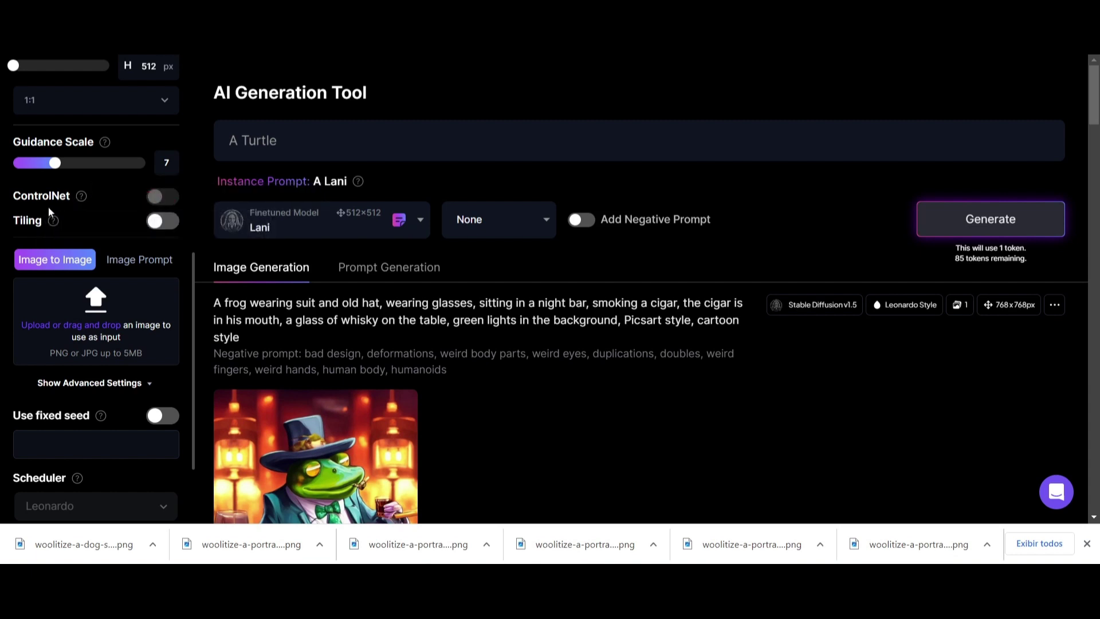
pyautogui.scroll(-2, 53, 204)
pyautogui.scroll(4, 54, 204)
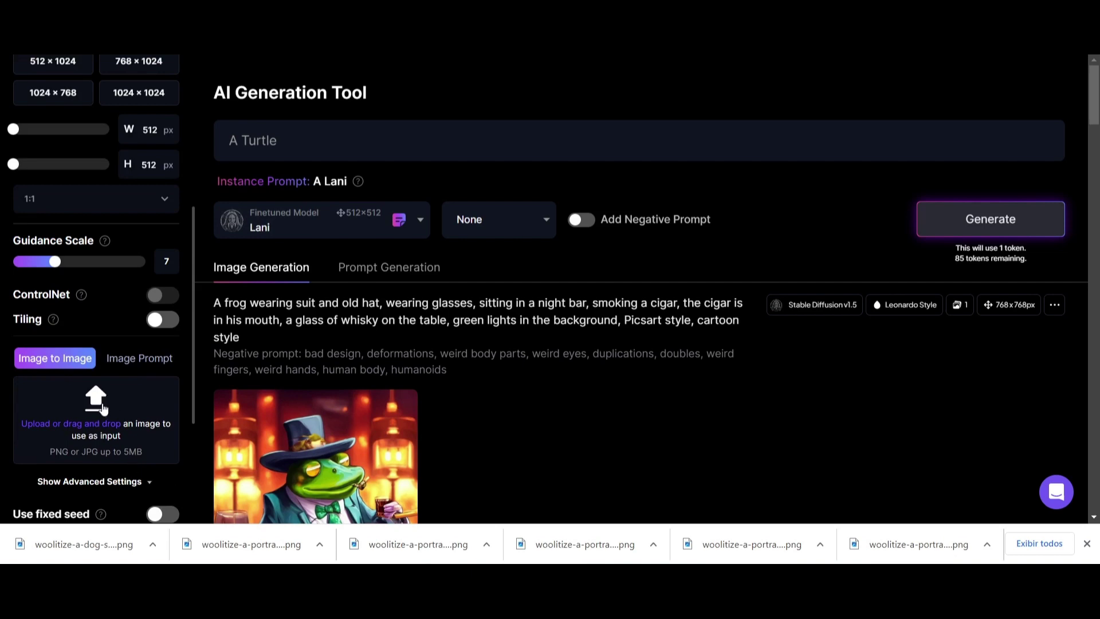
# Browse the earlier frog generations with their prompts, negative prompts and model details
pyautogui.scroll(-7, 389, 406)
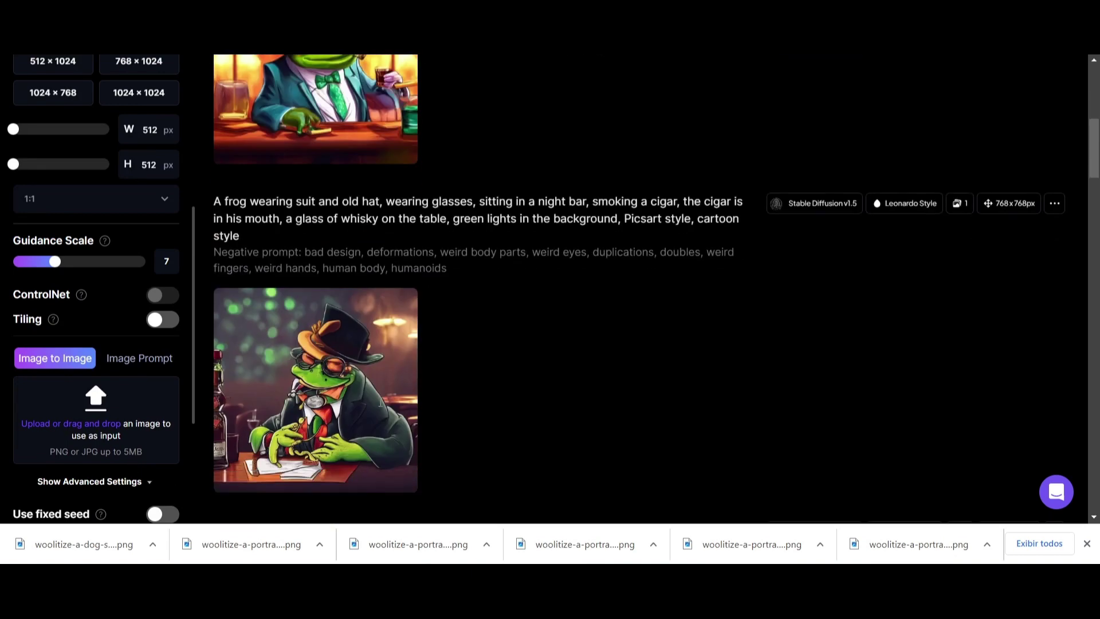
pyautogui.scroll(-4, 694, 350)
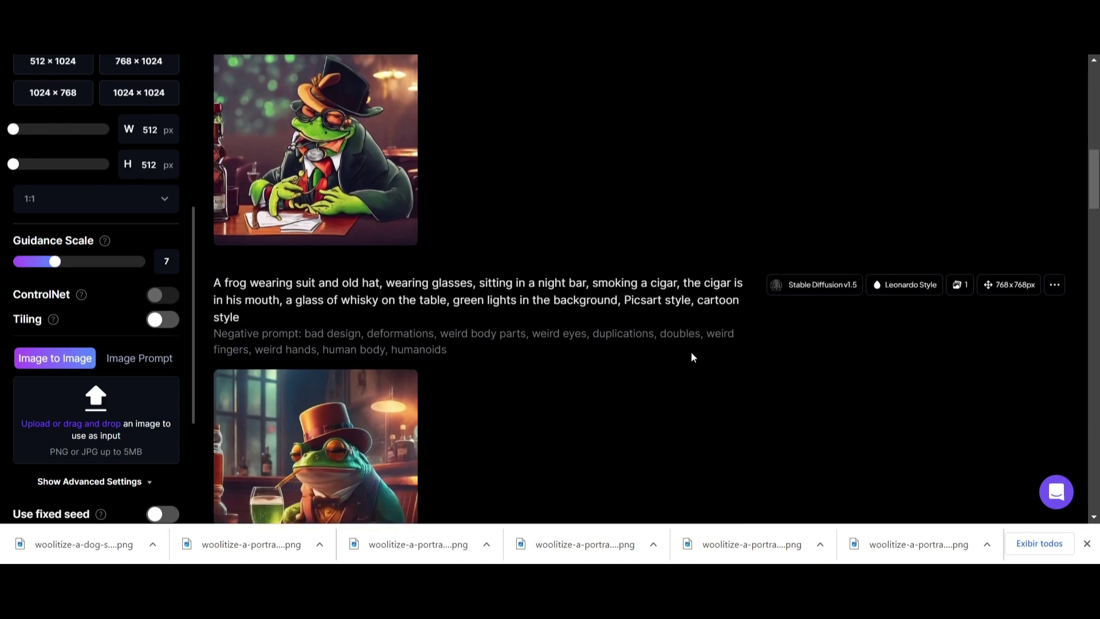
pyautogui.scroll(-4, 685, 348)
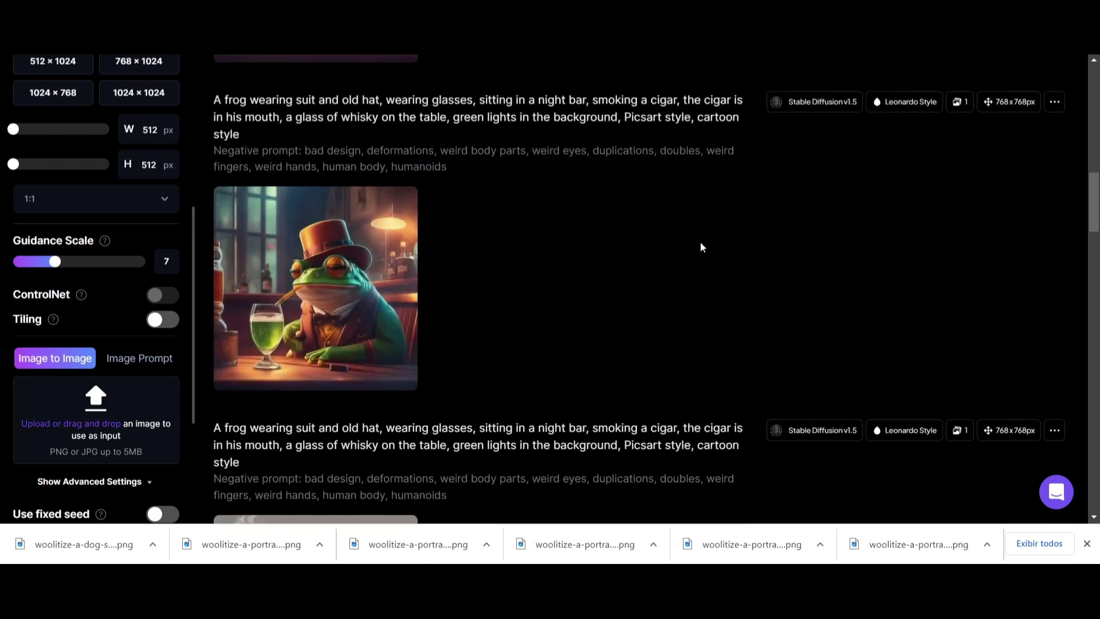
pyautogui.scroll(10, 638, 321)
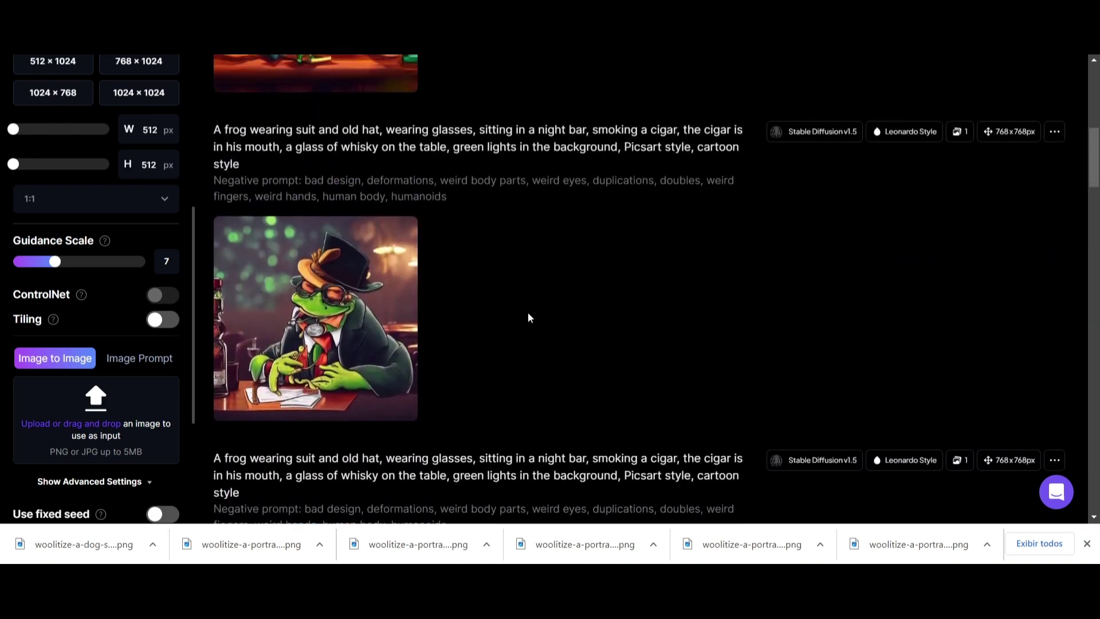
pyautogui.scroll(6, 524, 314)
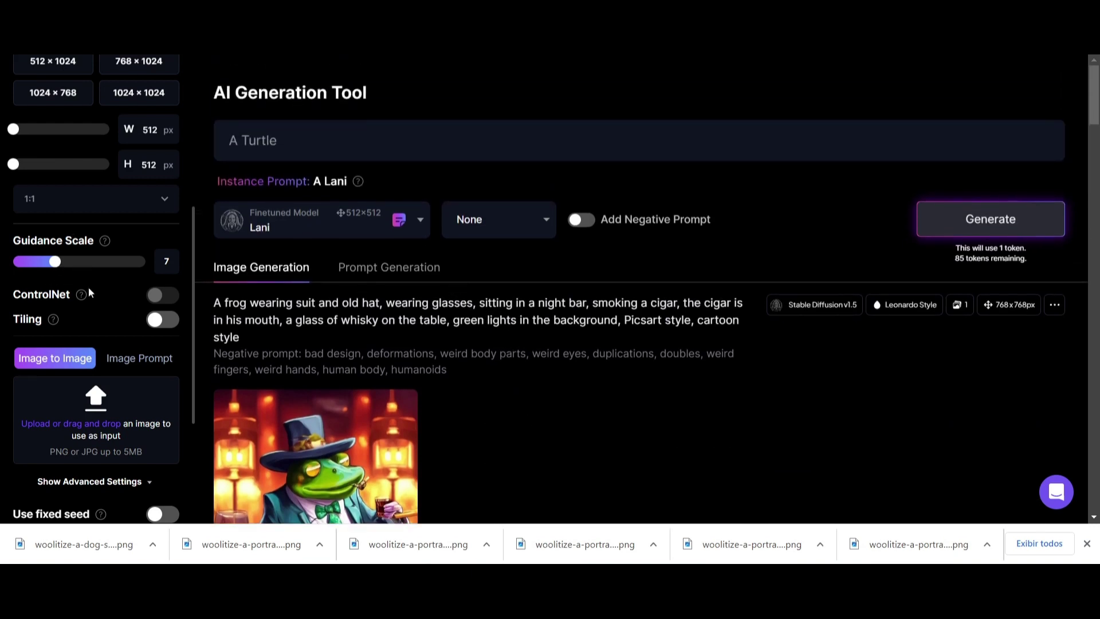
# Recheck the generation settings and read the help note for the instance prompt "A Lani"
pyautogui.scroll(-4, 95, 294)
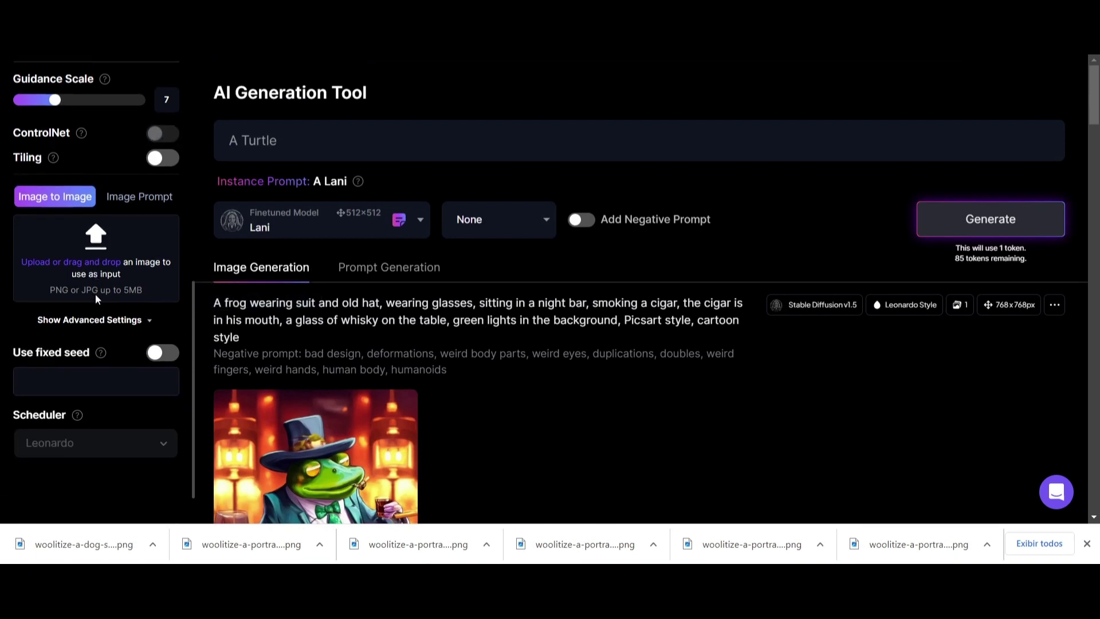
pyautogui.scroll(5, 105, 362)
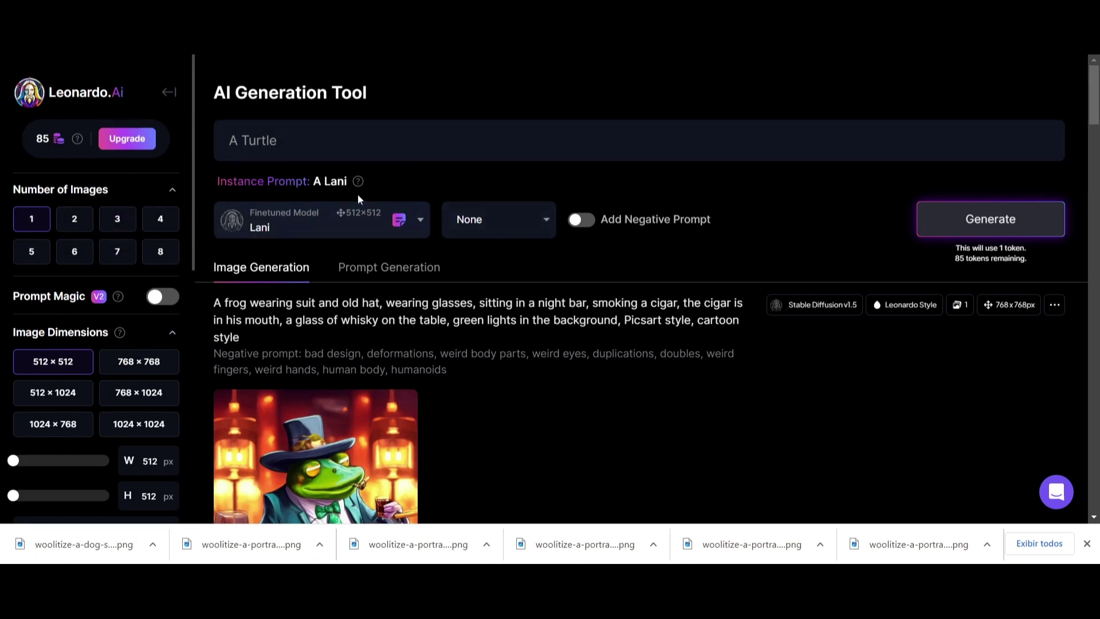
pyautogui.scroll(-2, 439, 270)
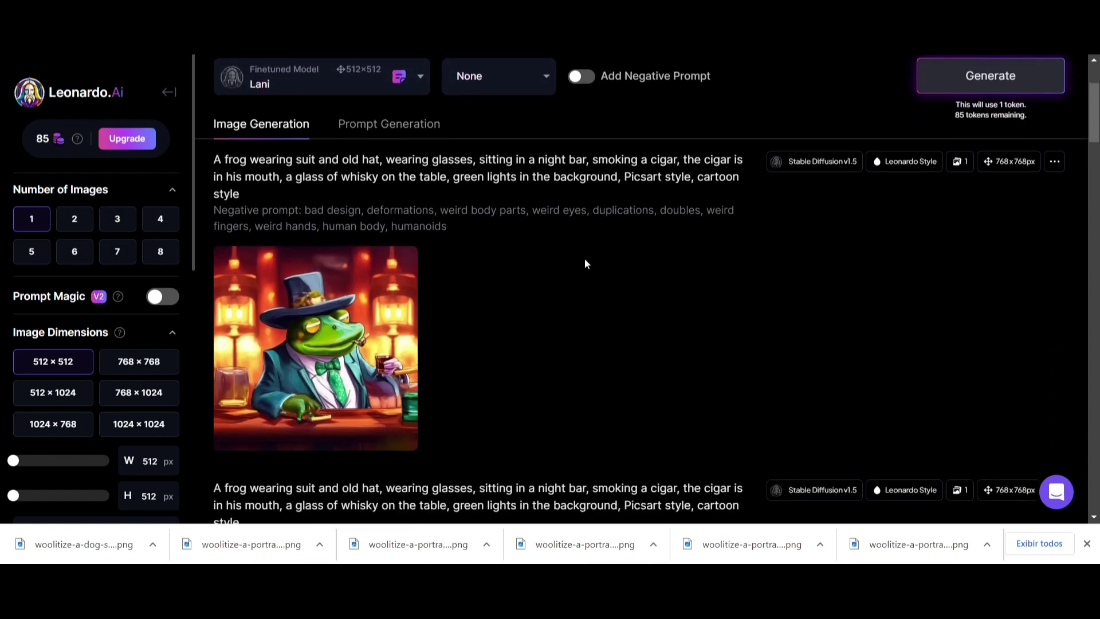
pyautogui.scroll(-1, 599, 267)
pyautogui.scroll(2, 599, 267)
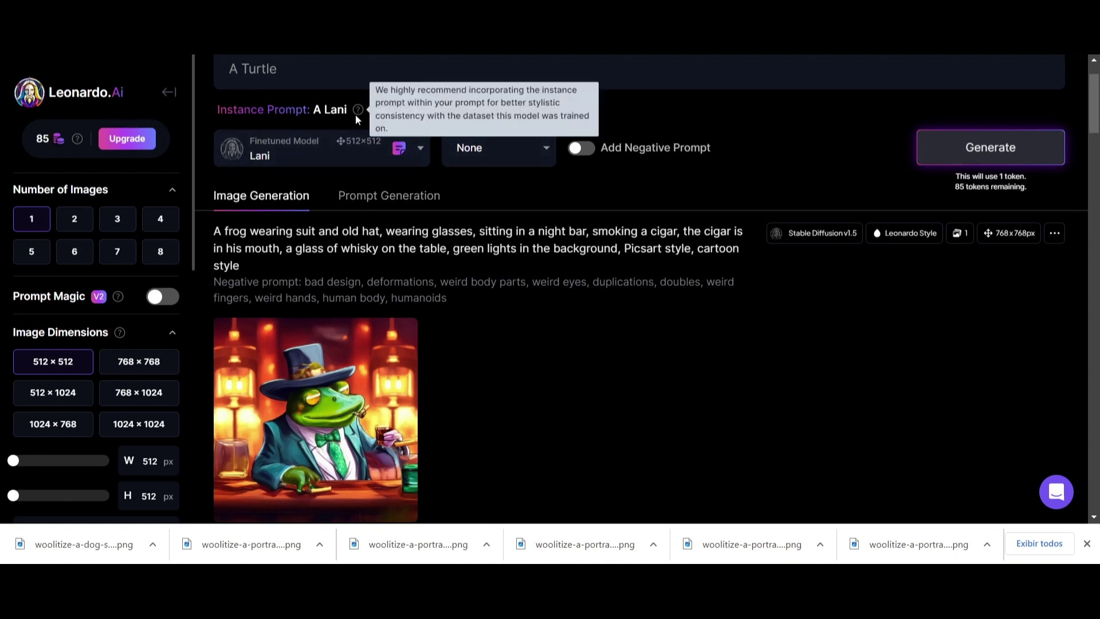
# Review the available finetuned models, from Lani and Leonardo Diffusion to Stable Diffusion 2.1, without changing the selection
pyautogui.scroll(1, 356, 115)
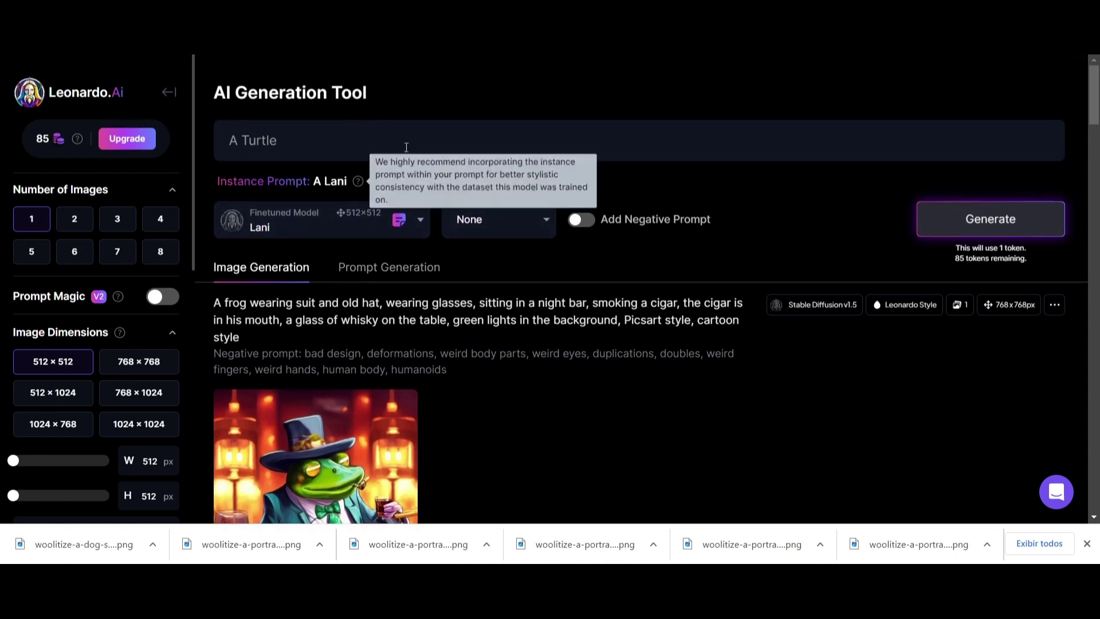
pyautogui.click(421, 221)
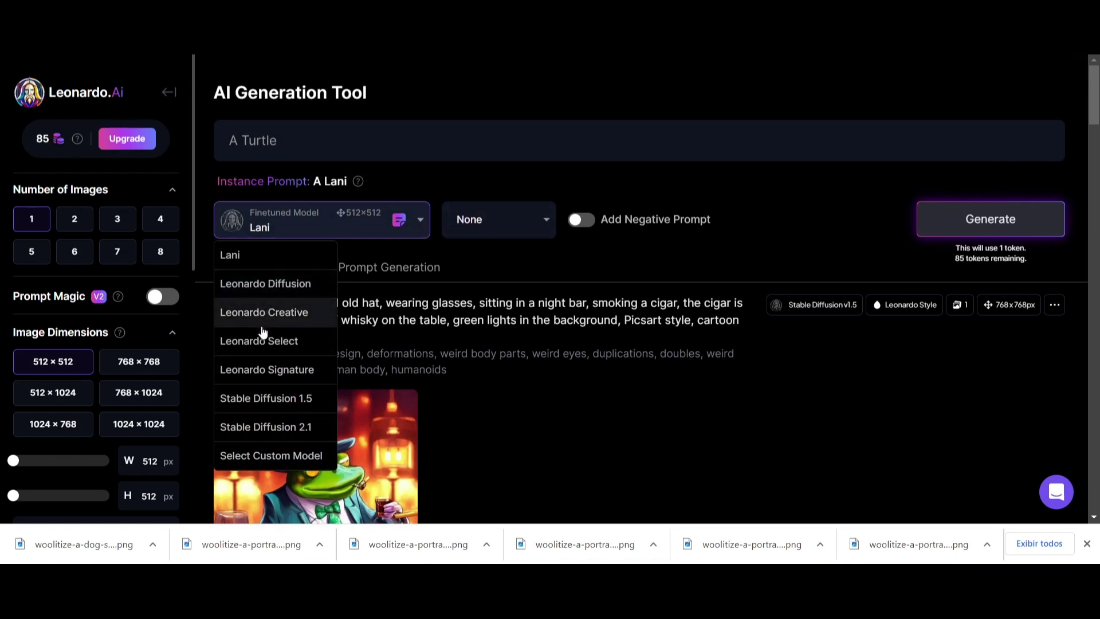
pyautogui.scroll(-1, 264, 351)
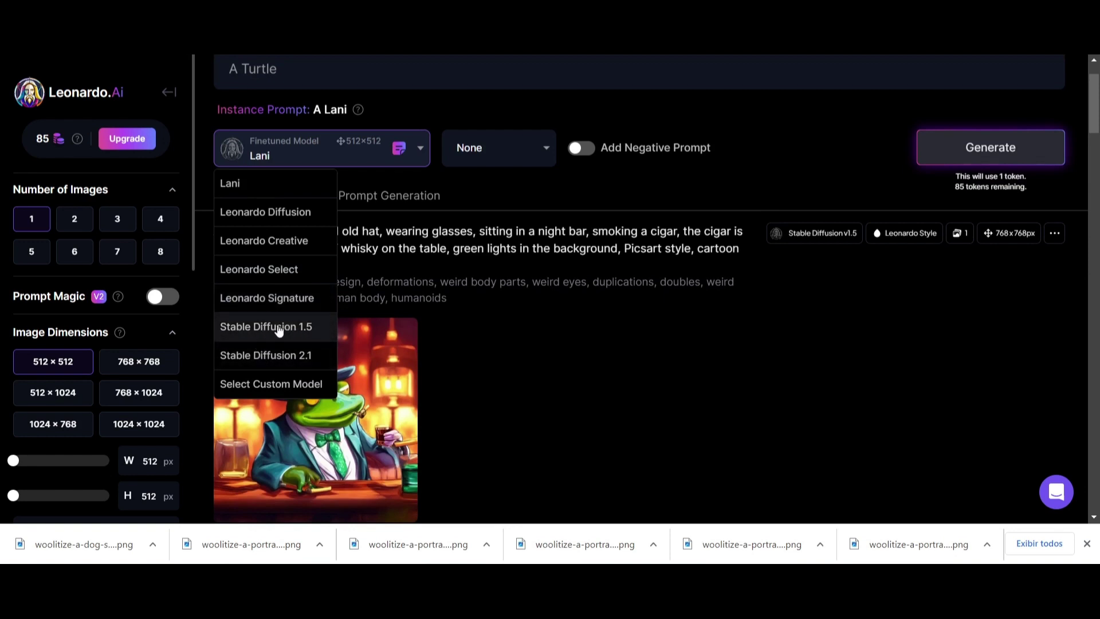
pyautogui.click(872, 364)
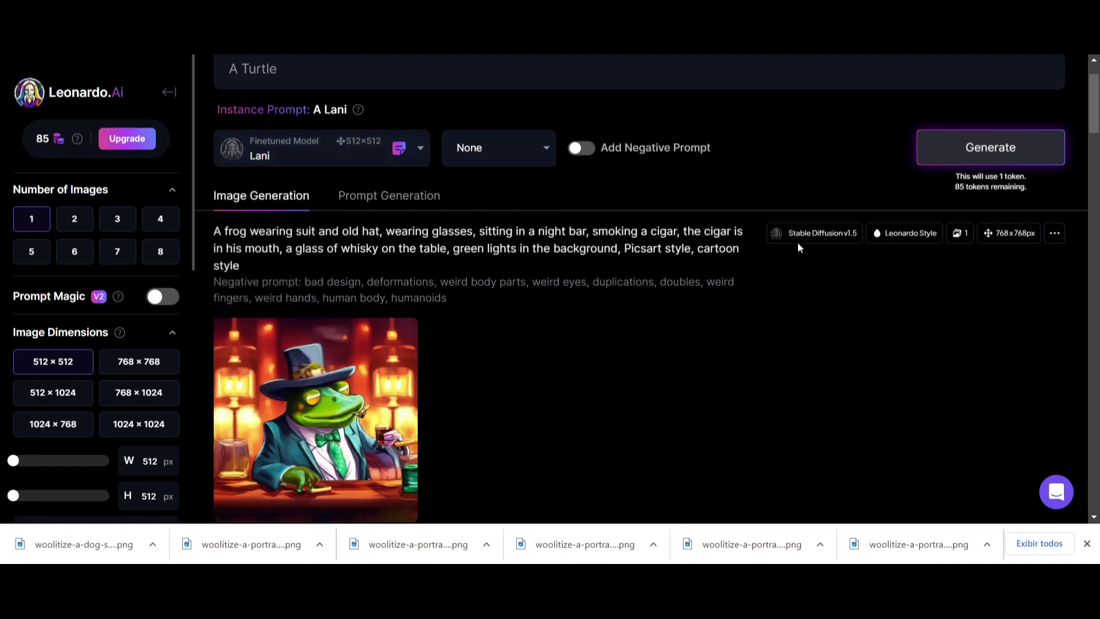
# Compare the models, styles and image sizes of the earlier frog generations, and switch to Prompt Generation
pyautogui.scroll(-6, 835, 239)
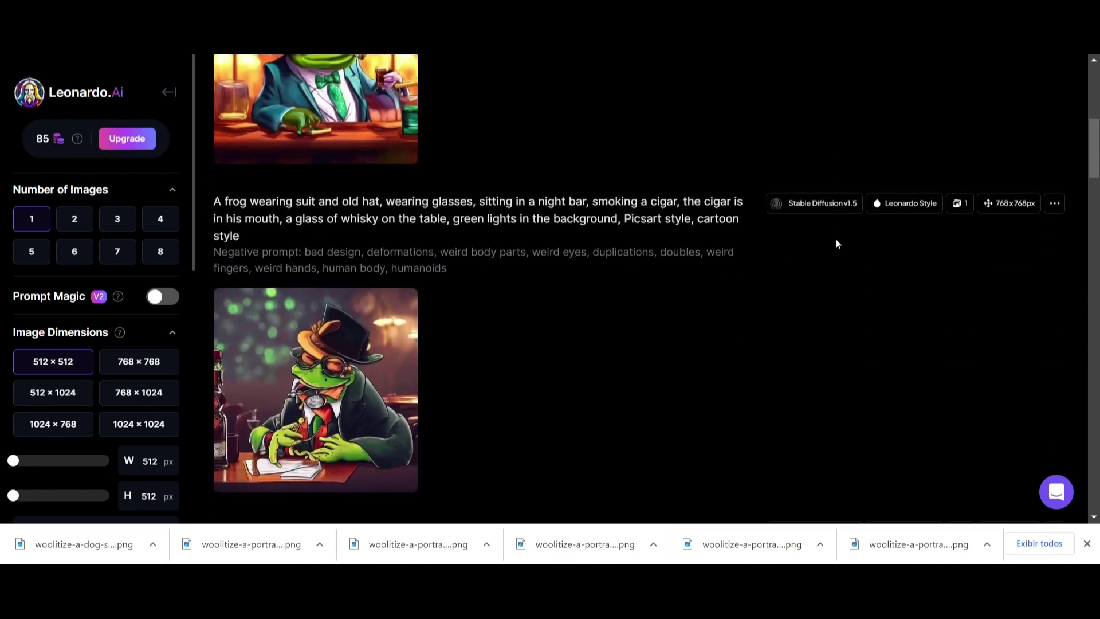
pyautogui.scroll(-15, 835, 225)
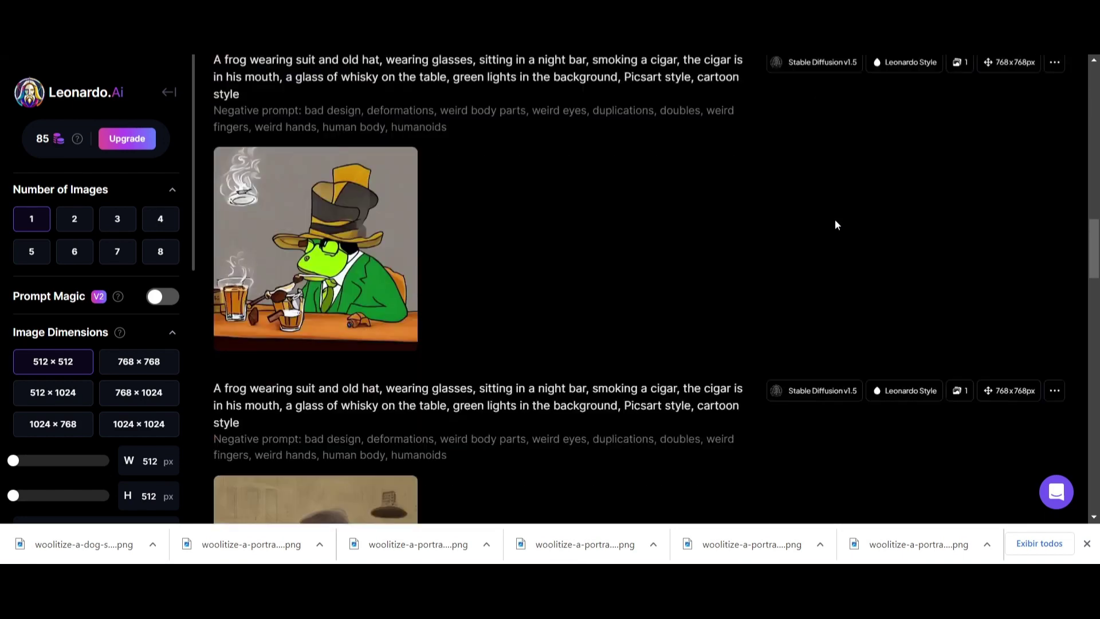
pyautogui.scroll(5, 921, 259)
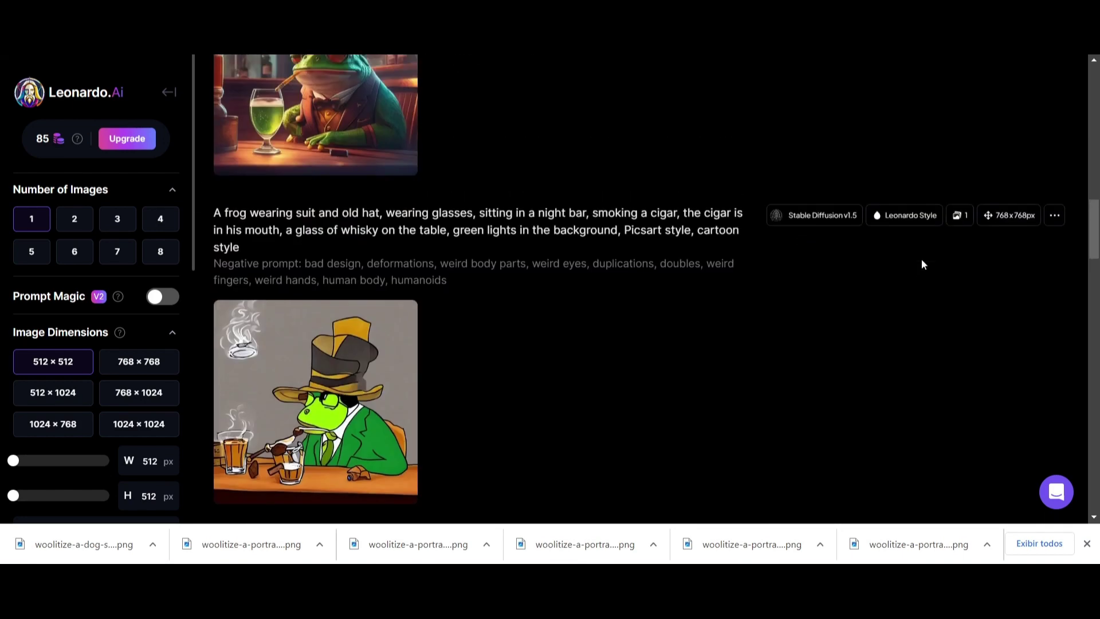
pyautogui.scroll(-10, 921, 264)
pyautogui.scroll(-10, 823, 241)
pyautogui.scroll(-7, 823, 245)
pyautogui.scroll(-10, 823, 245)
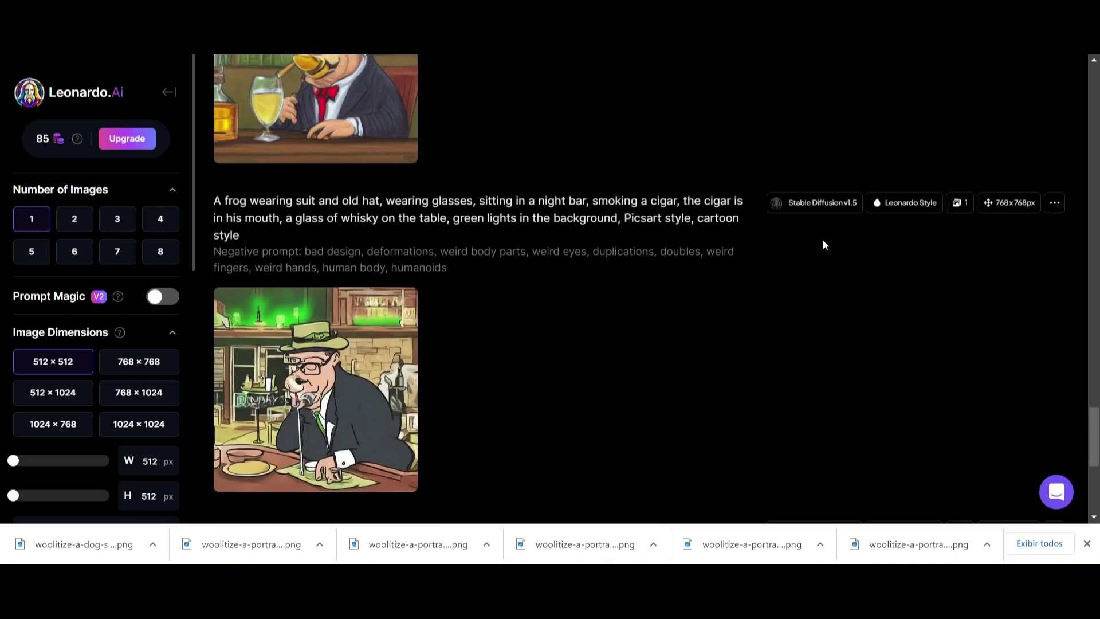
pyautogui.scroll(20, 823, 245)
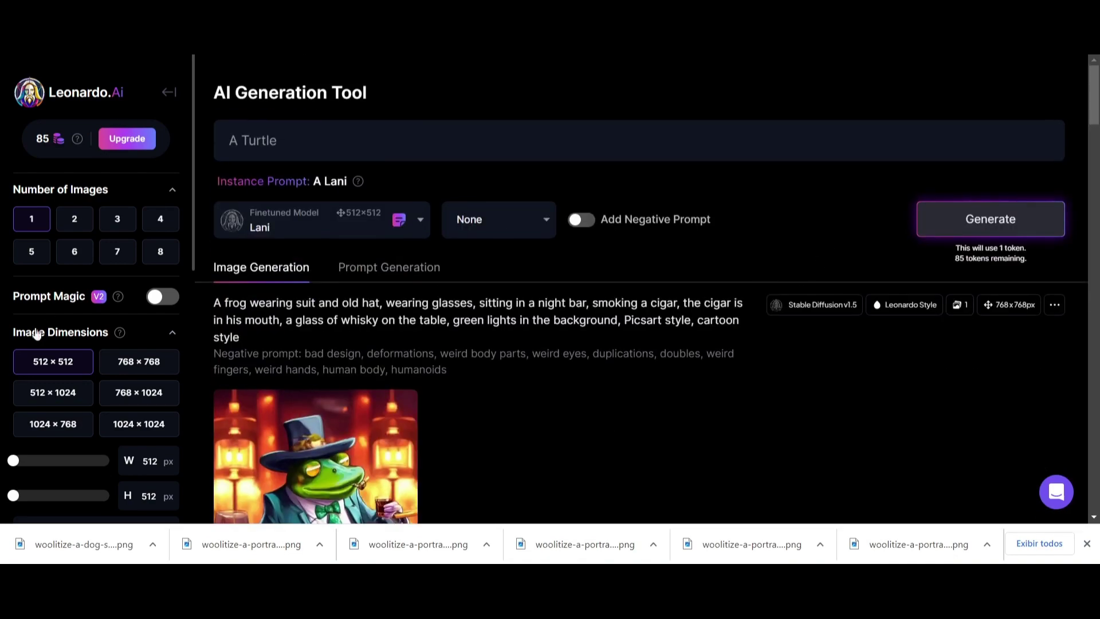
pyautogui.click(373, 272)
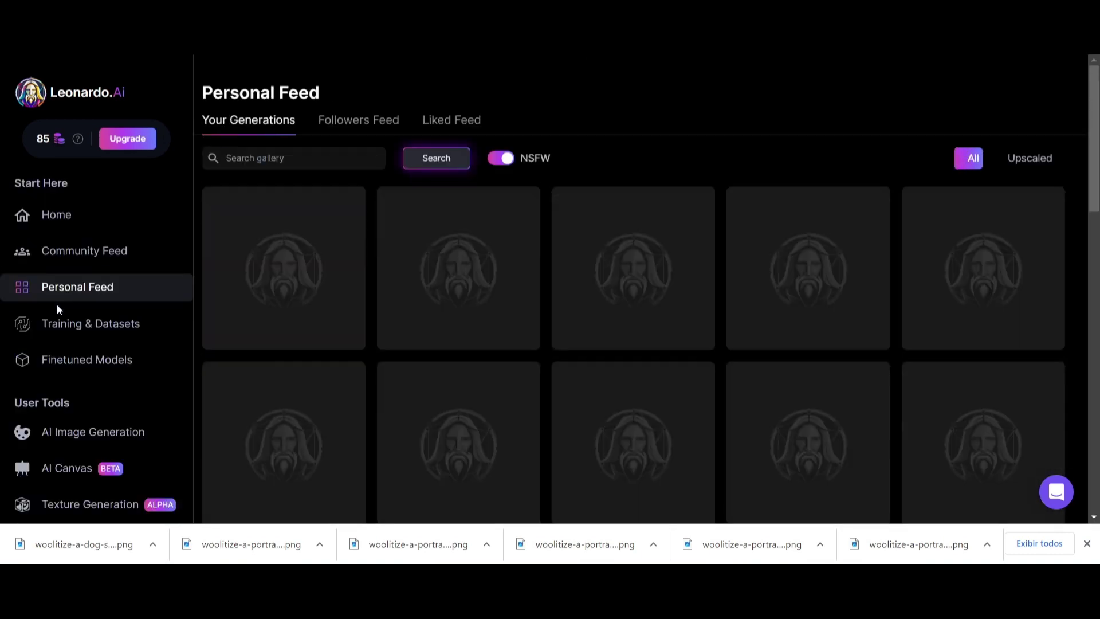
# Go from the Personal Feed to the Training & Datasets page and view the existing datasets
pyautogui.scroll(-1, 59, 309)
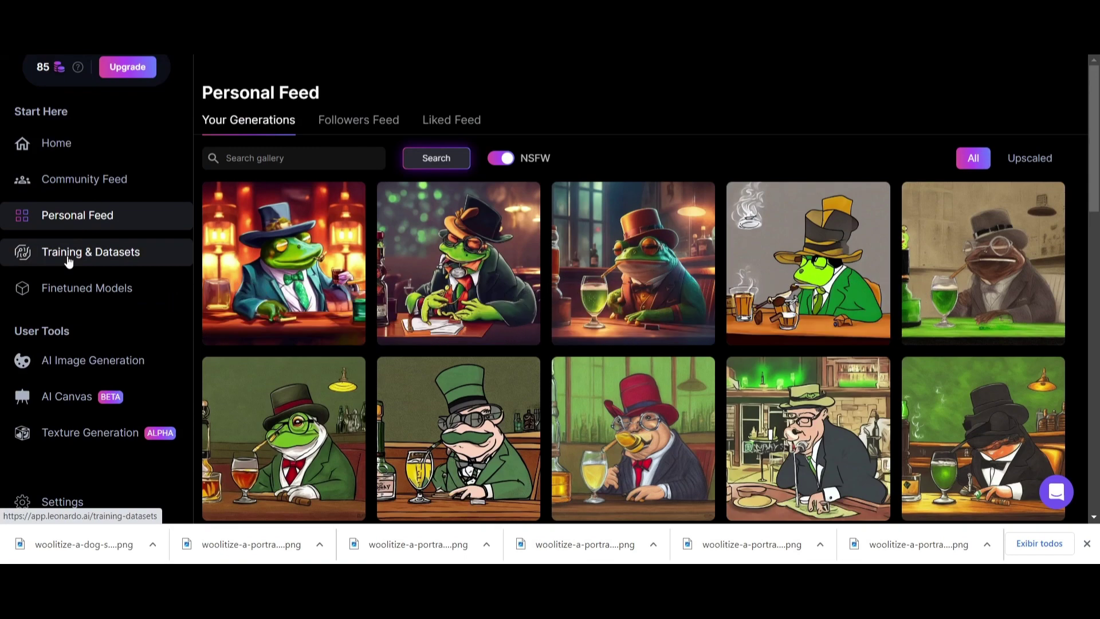
pyautogui.click(68, 261)
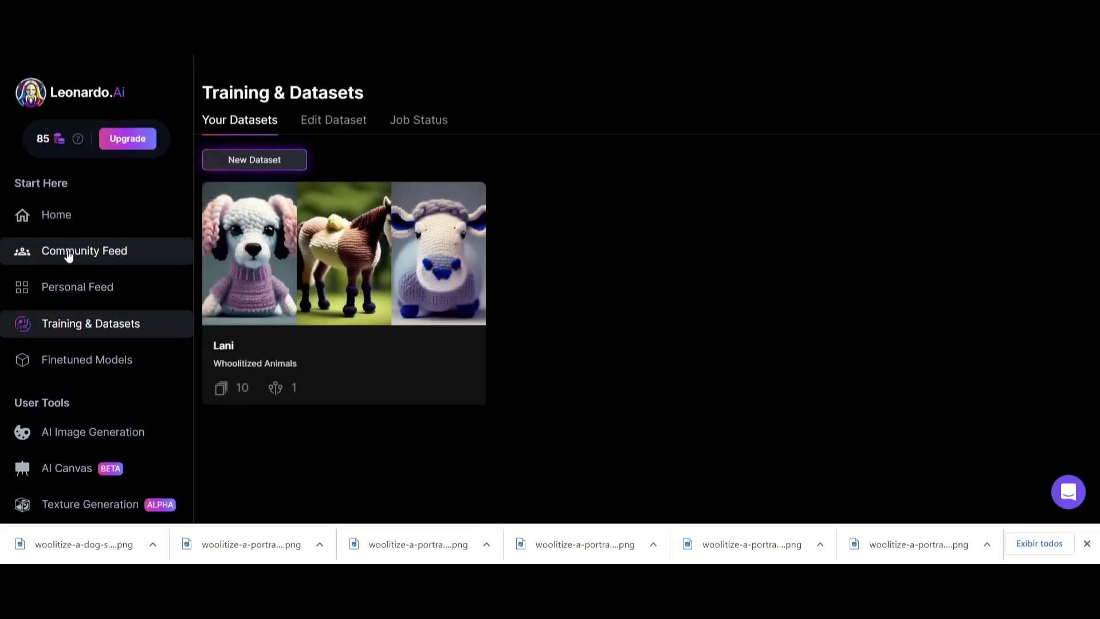
pyautogui.scroll(-3, 63, 255)
pyautogui.scroll(3, 71, 259)
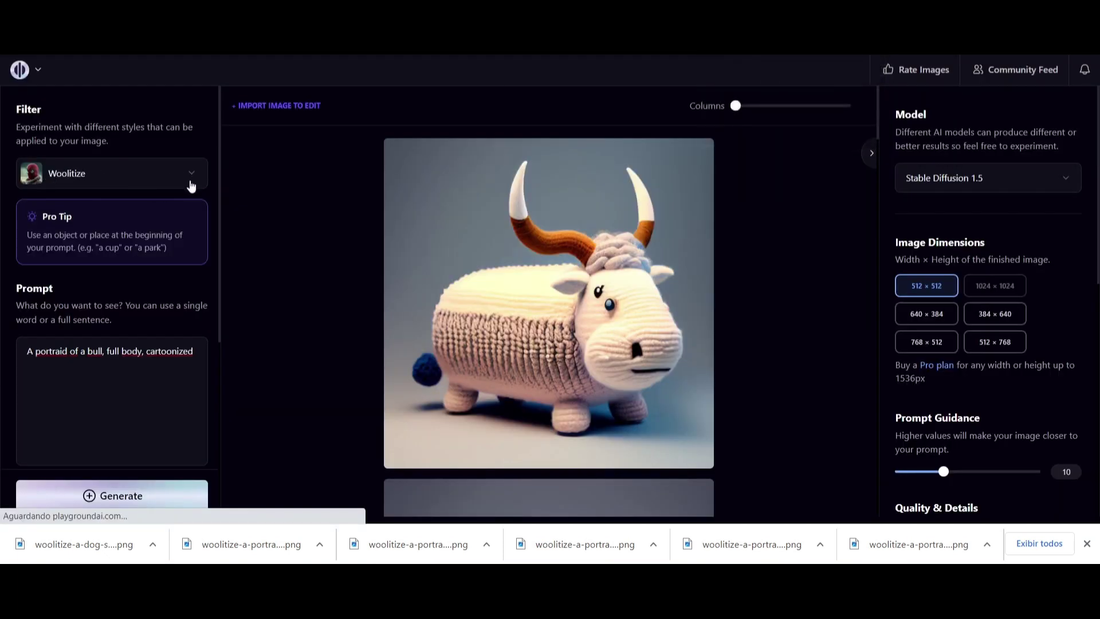
# Switch to Playground AI and look through its image filters, keeping Woolitize selected
pyautogui.click(190, 178)
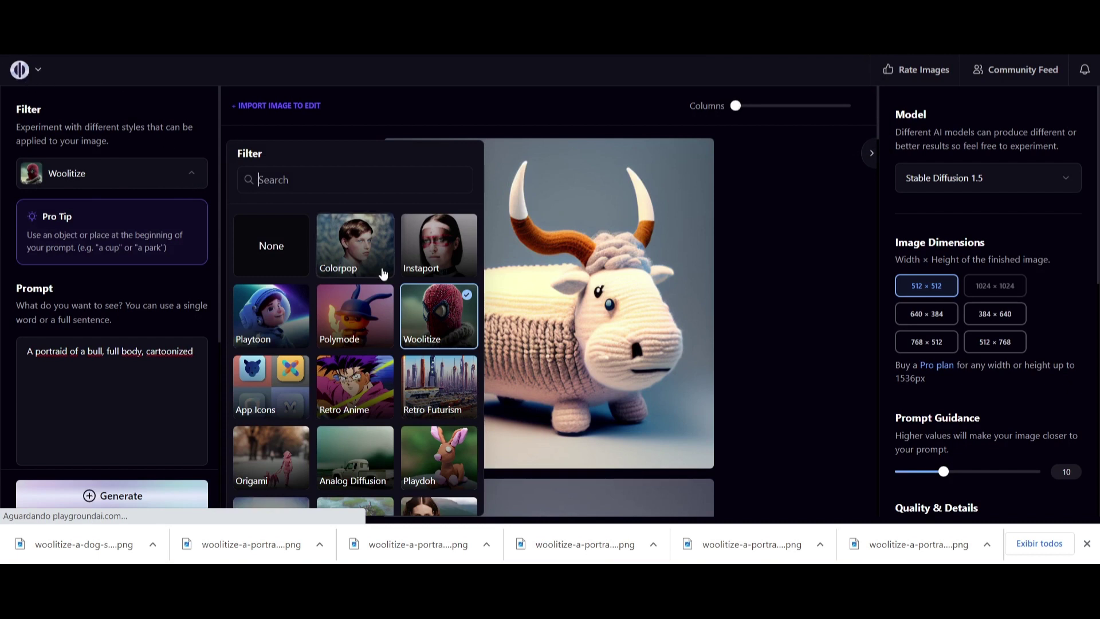
pyautogui.scroll(-4, 368, 265)
pyautogui.scroll(-8, 369, 264)
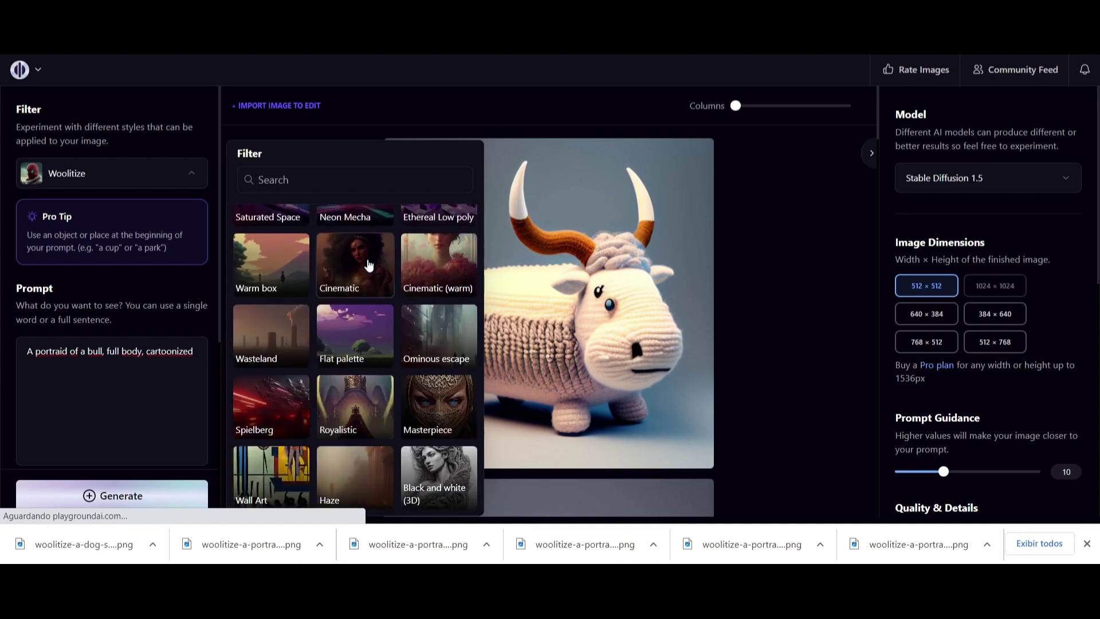
pyautogui.scroll(12, 342, 290)
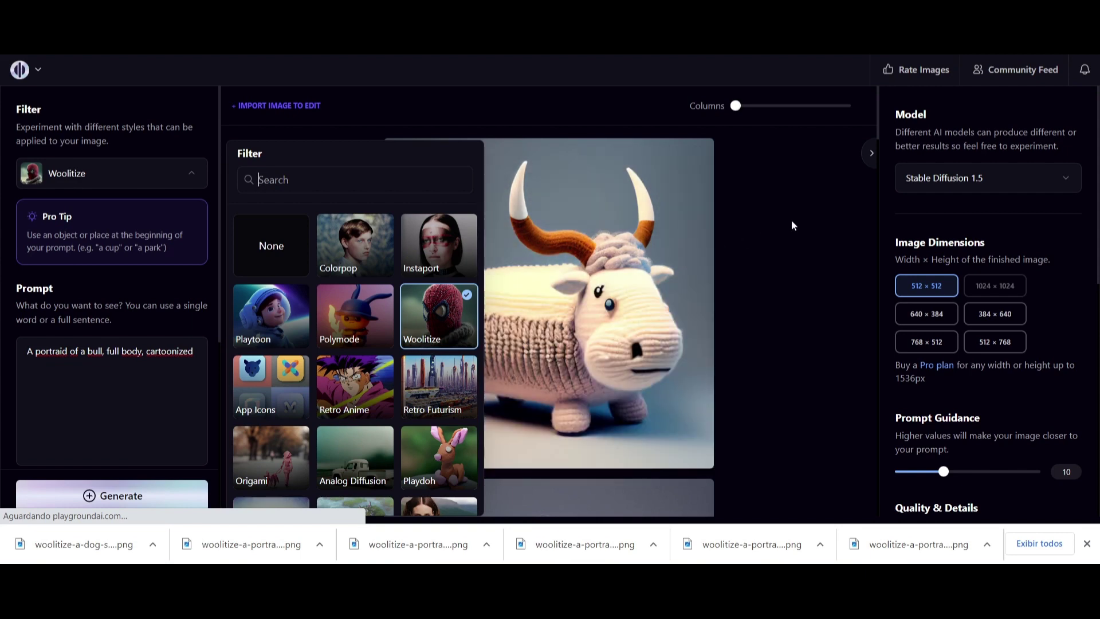
pyautogui.click(791, 220)
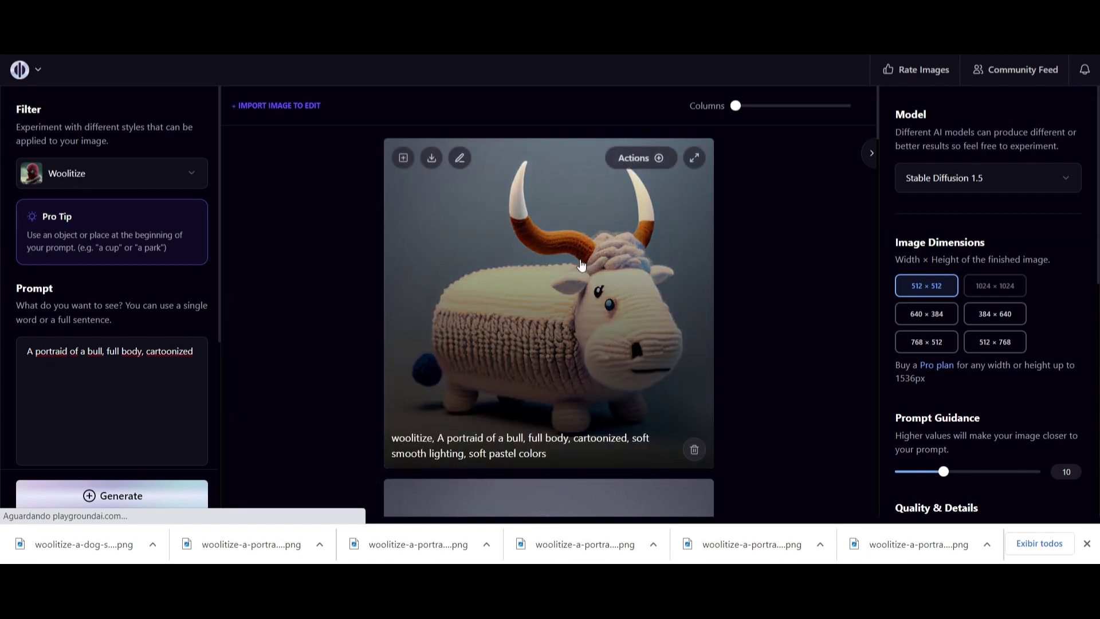
# Browse the woolitized animal images generated in Playground AI along with the prompts used for them
pyautogui.scroll(-5, 579, 265)
pyautogui.scroll(-15, 580, 313)
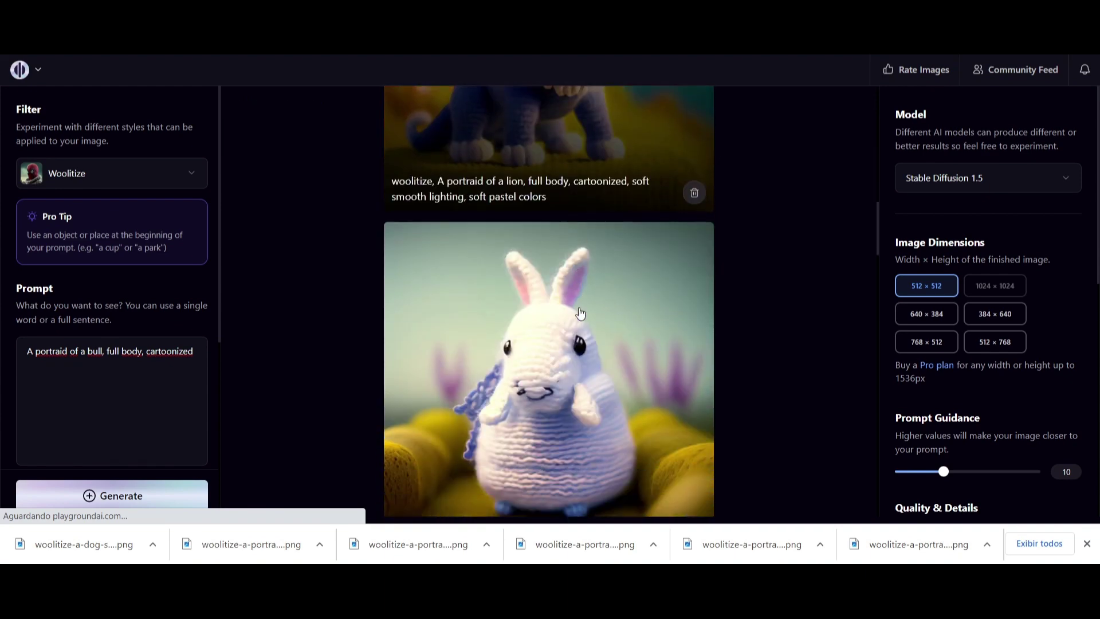
pyautogui.scroll(-7, 580, 314)
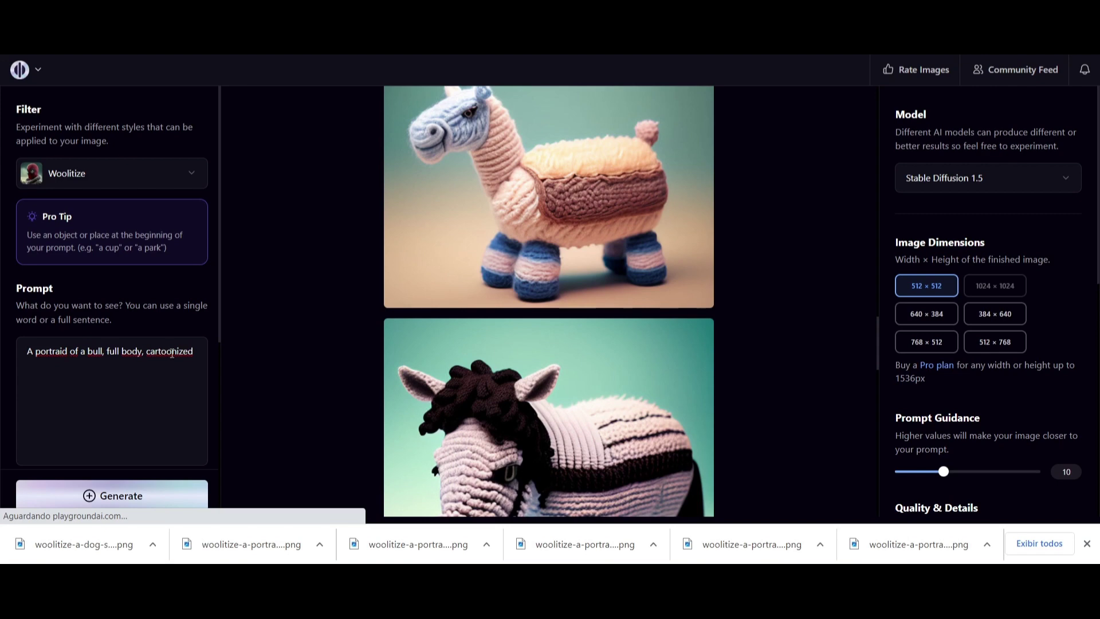
pyautogui.scroll(-3, 598, 280)
pyautogui.scroll(-15, 572, 308)
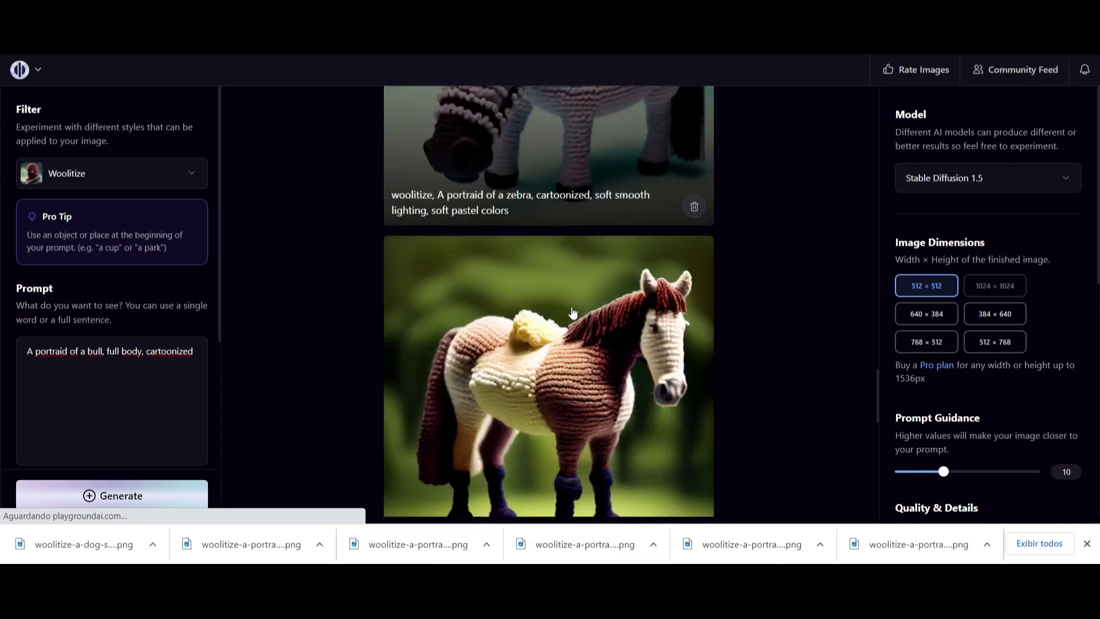
pyautogui.scroll(-6, 573, 309)
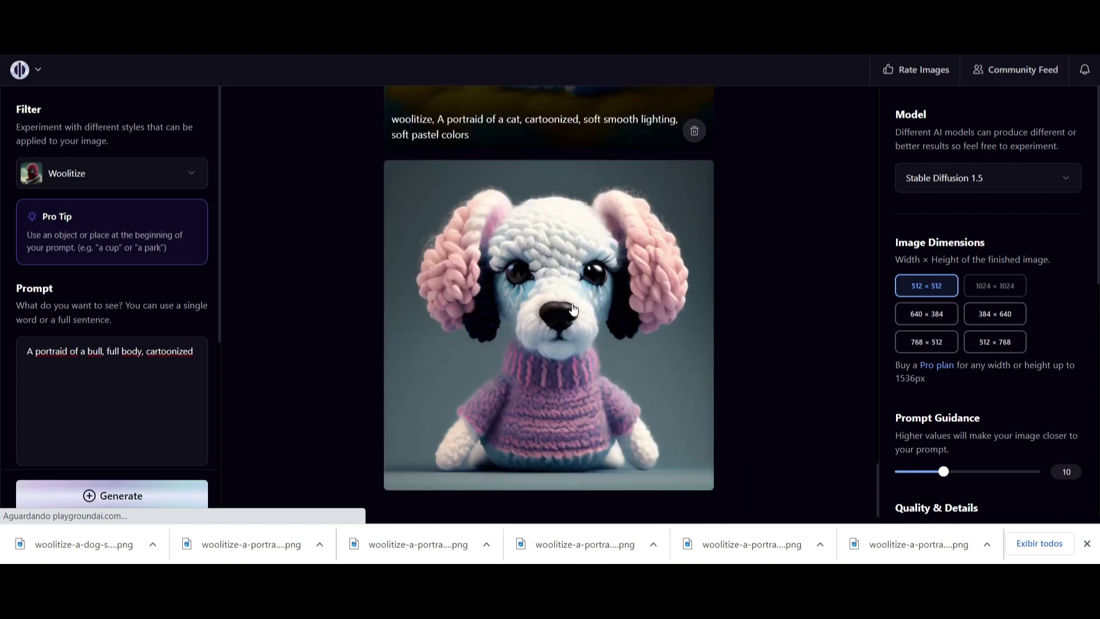
pyautogui.scroll(20, 573, 309)
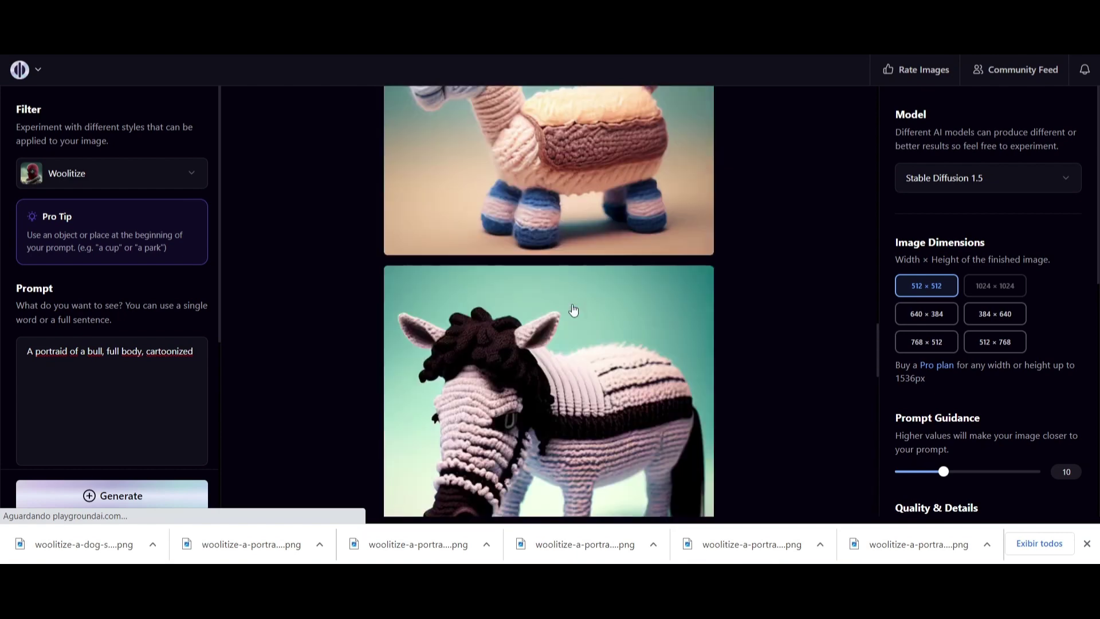
pyautogui.scroll(10, 573, 310)
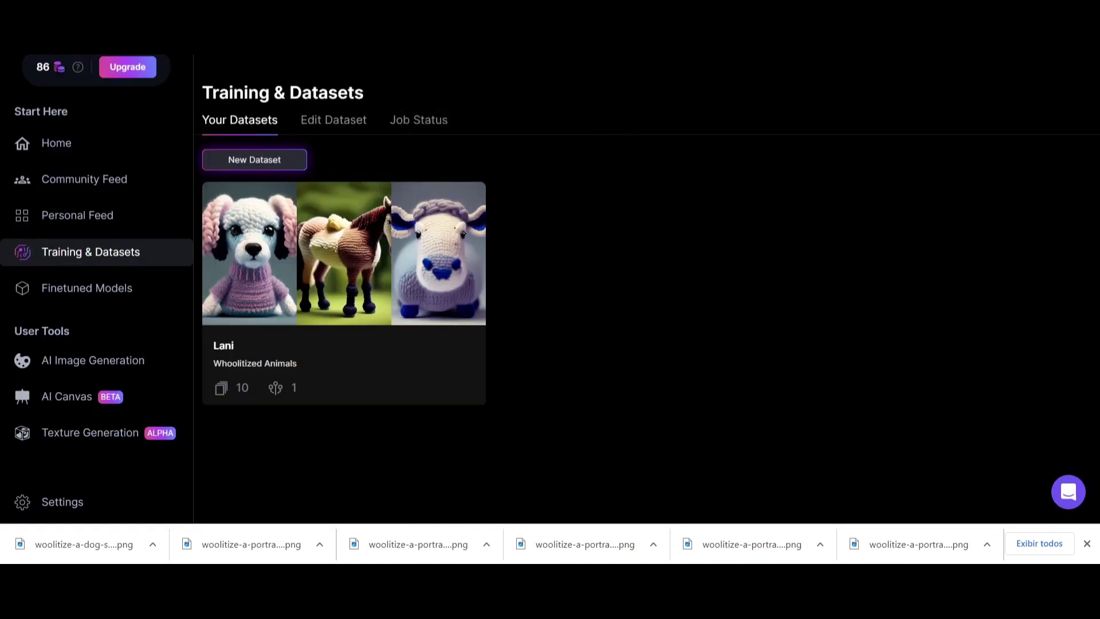
# Return to Leonardo.Ai's Training & Datasets page, check the Lani dataset's options and open the Edit Dataset view
pyautogui.moveTo(387, 222)
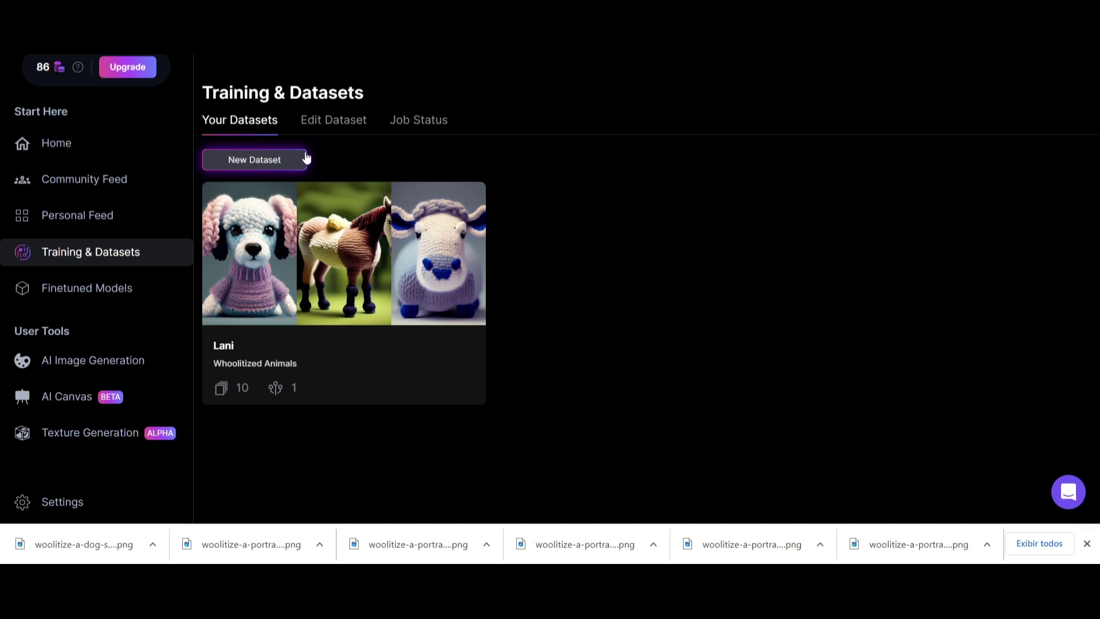
pyautogui.moveTo(252, 352)
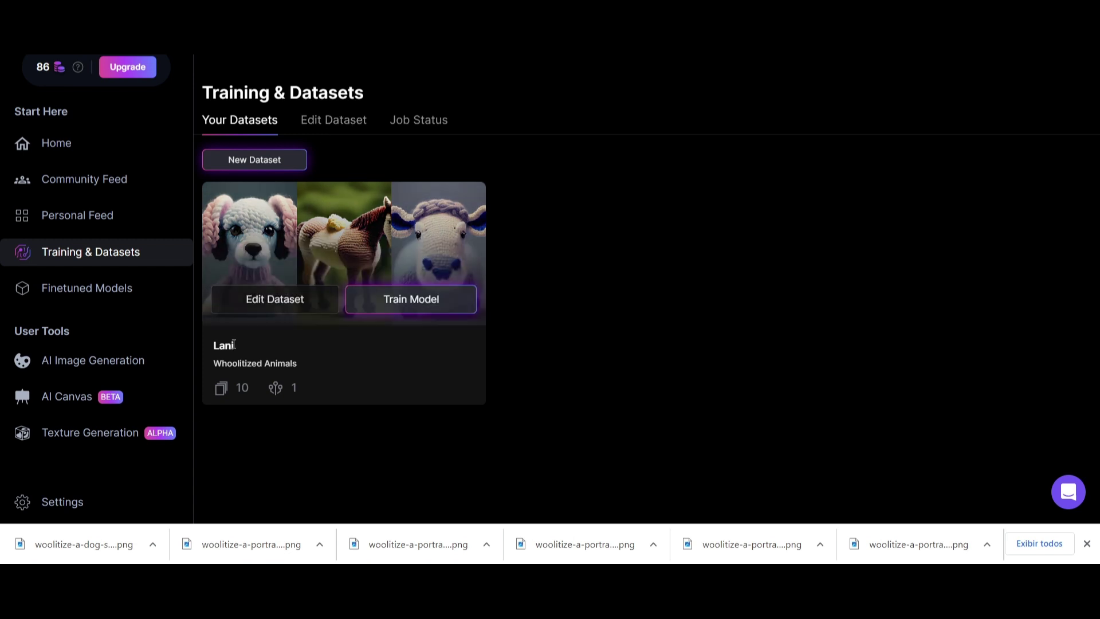
pyautogui.click(331, 124)
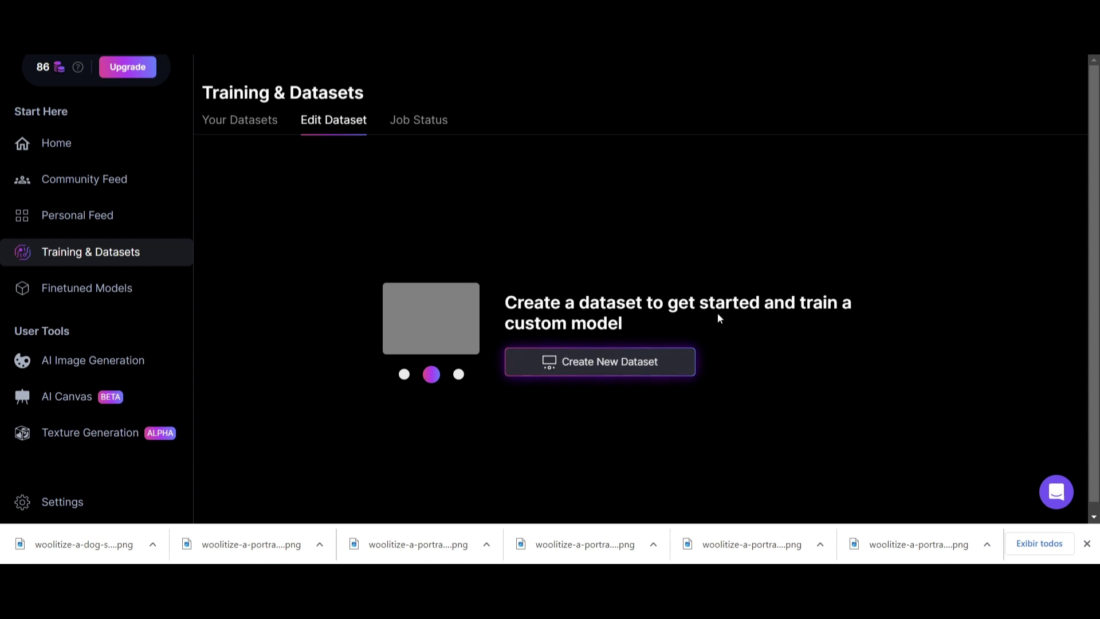
pyautogui.scroll(-1, 601, 396)
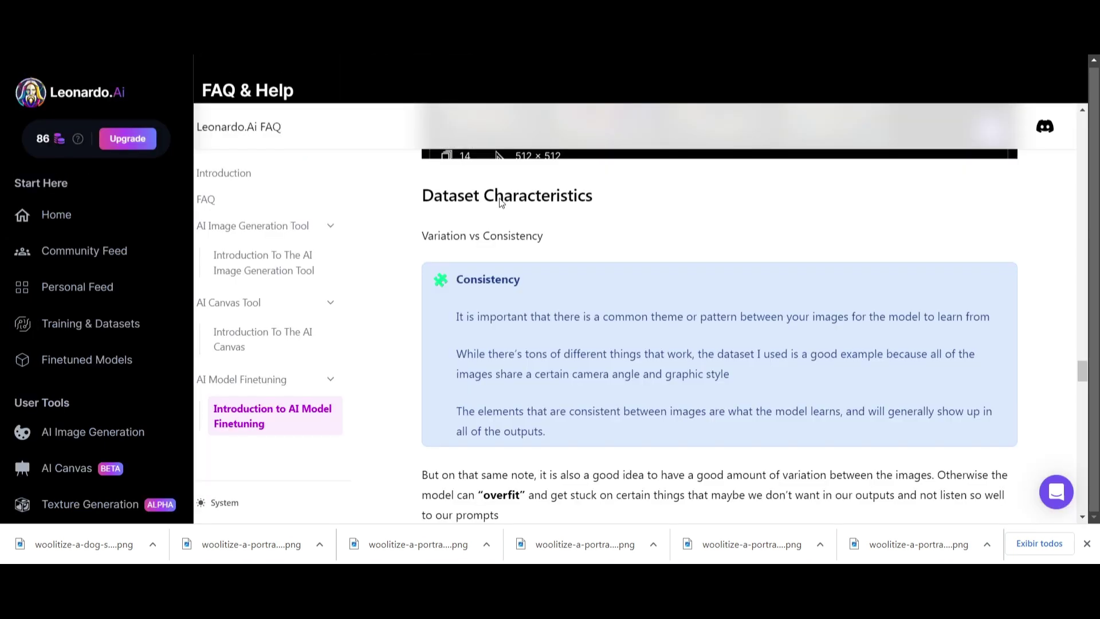
# Read the Dataset Characteristics guidance on variation versus consistency in the FAQ's Introduction to AI Model Finetuning
pyautogui.scroll(-2, 545, 235)
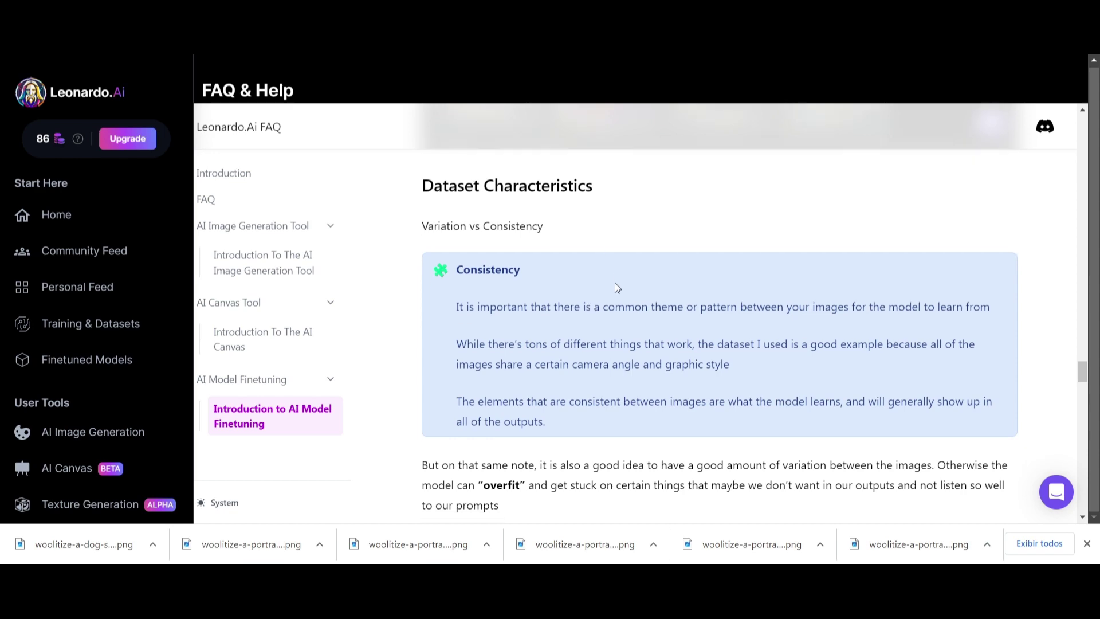
pyautogui.scroll(-2, 523, 235)
pyautogui.scroll(-8, 575, 275)
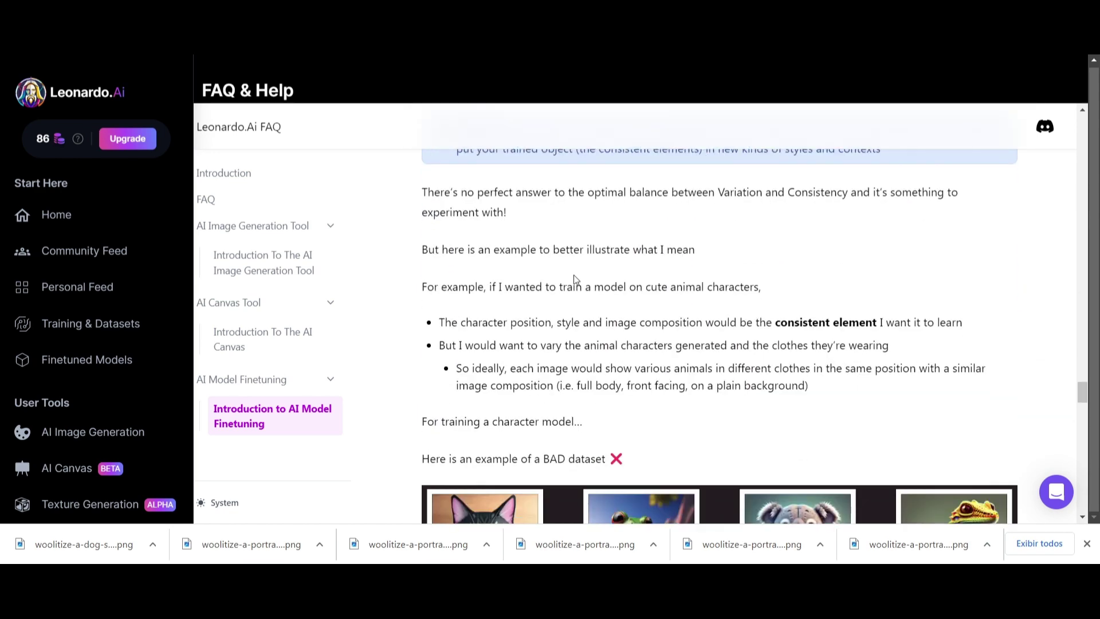
pyautogui.scroll(-3, 573, 277)
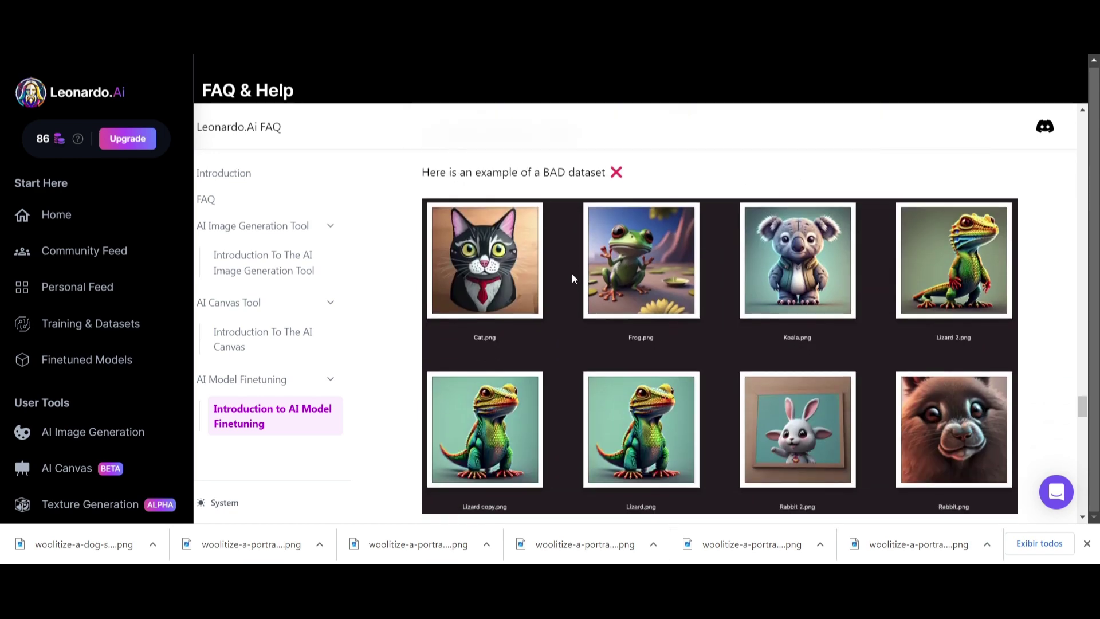
# Compare the FAQ's example images of a bad dataset and a good dataset for training a character model
pyautogui.scroll(2, 572, 275)
pyautogui.scroll(-1, 572, 275)
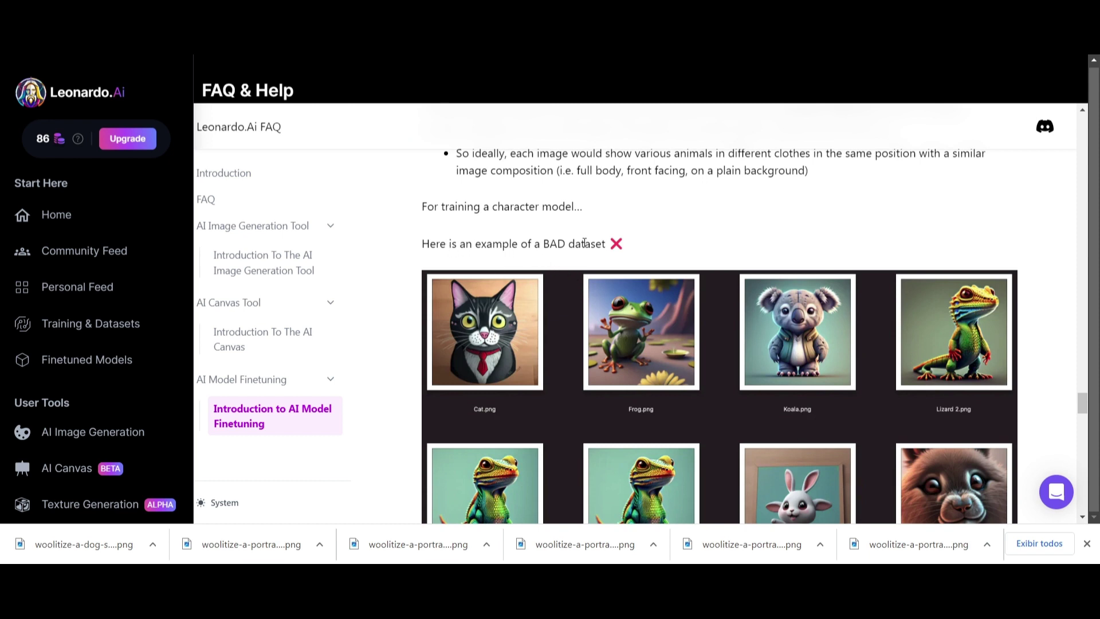
pyautogui.scroll(-1, 585, 244)
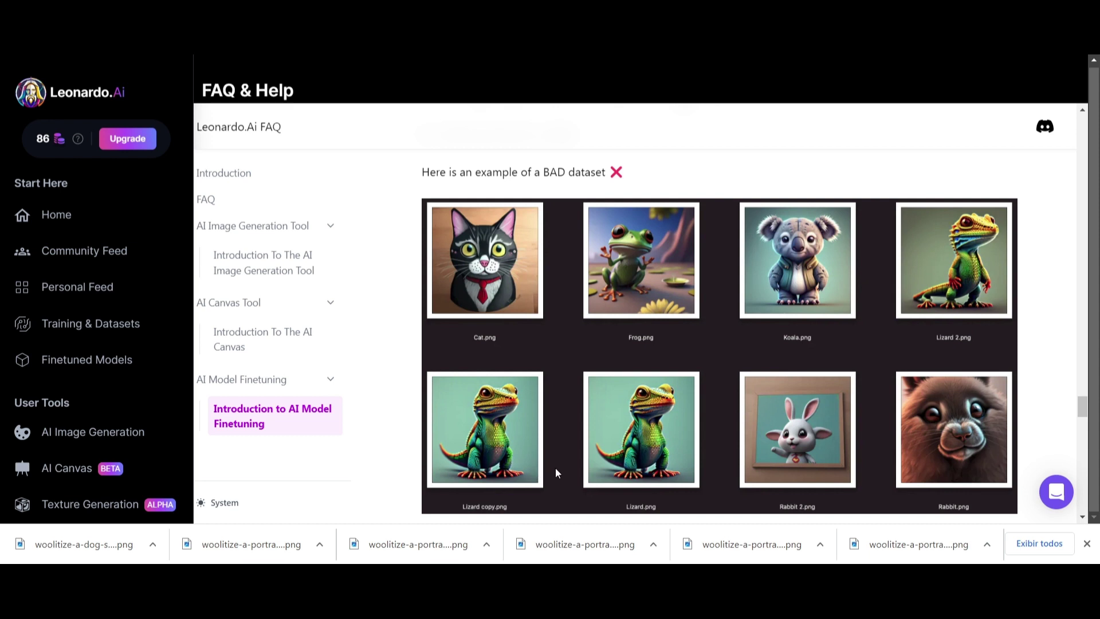
pyautogui.scroll(-1, 572, 447)
pyautogui.scroll(1, 584, 404)
pyautogui.scroll(-1, 951, 425)
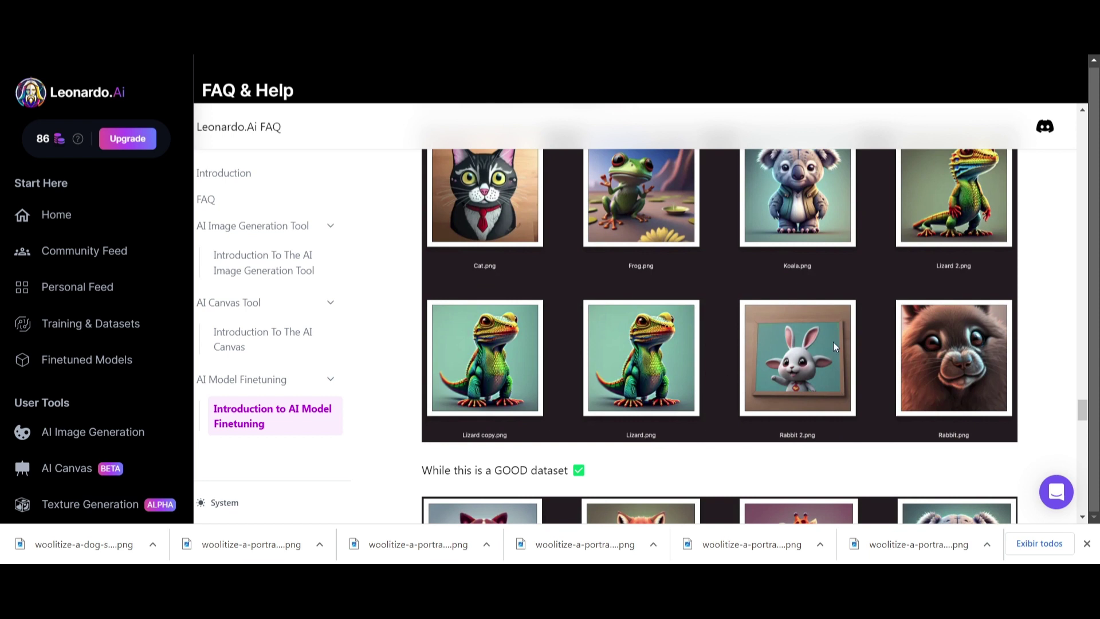
pyautogui.scroll(1, 825, 368)
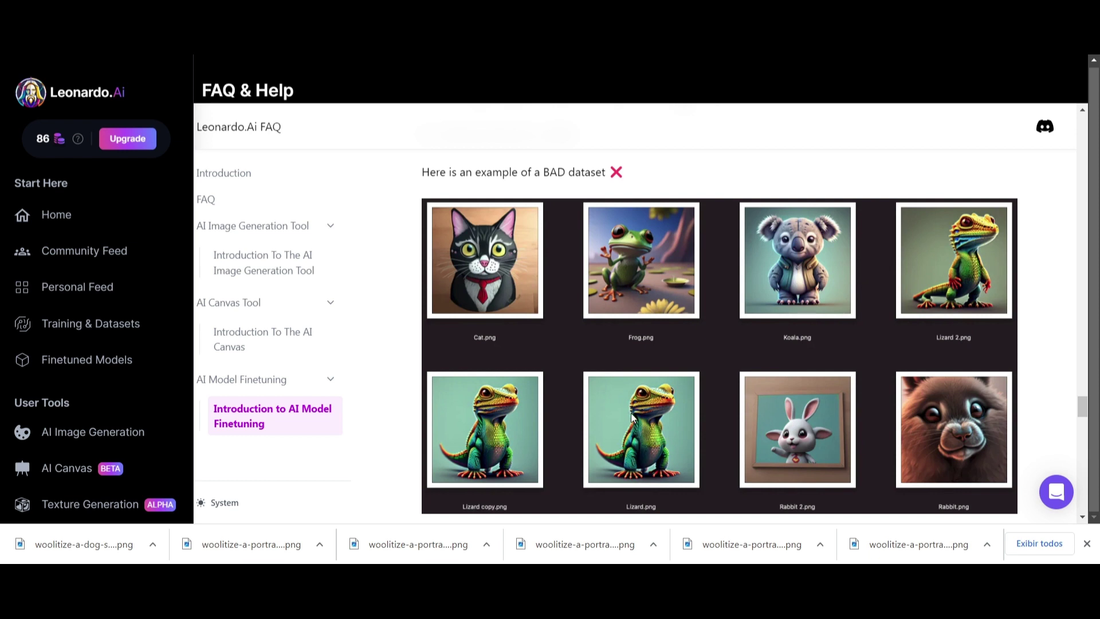
pyautogui.scroll(-5, 632, 417)
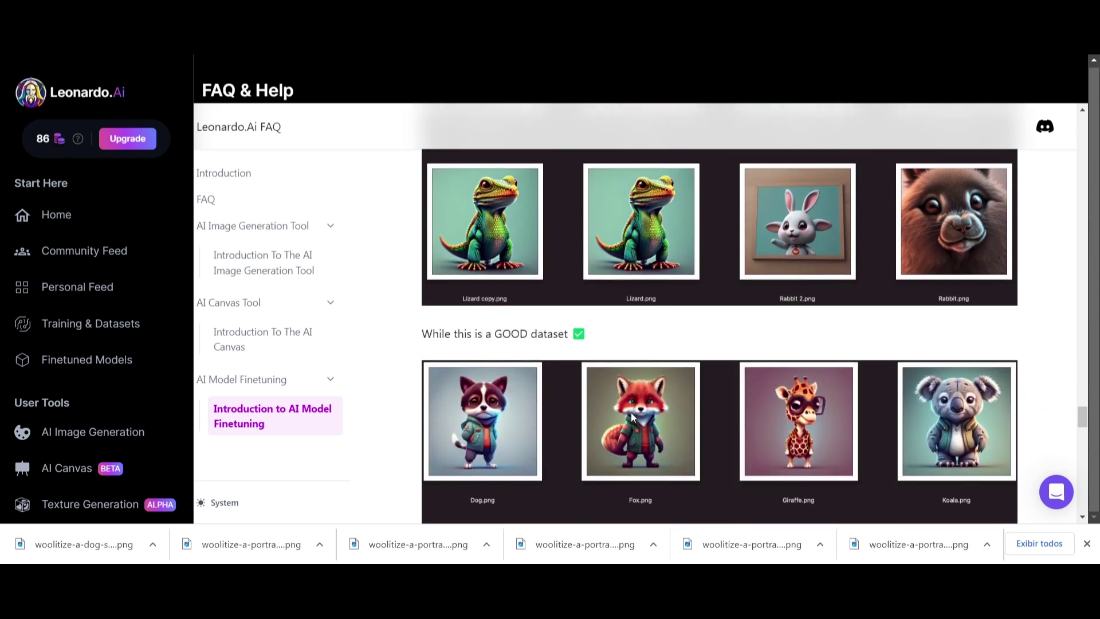
# Examine the animal images in the FAQ's good dataset example against the bad dataset and the guidance on variation and overfitting
pyautogui.scroll(-1, 632, 415)
pyautogui.scroll(2, 630, 409)
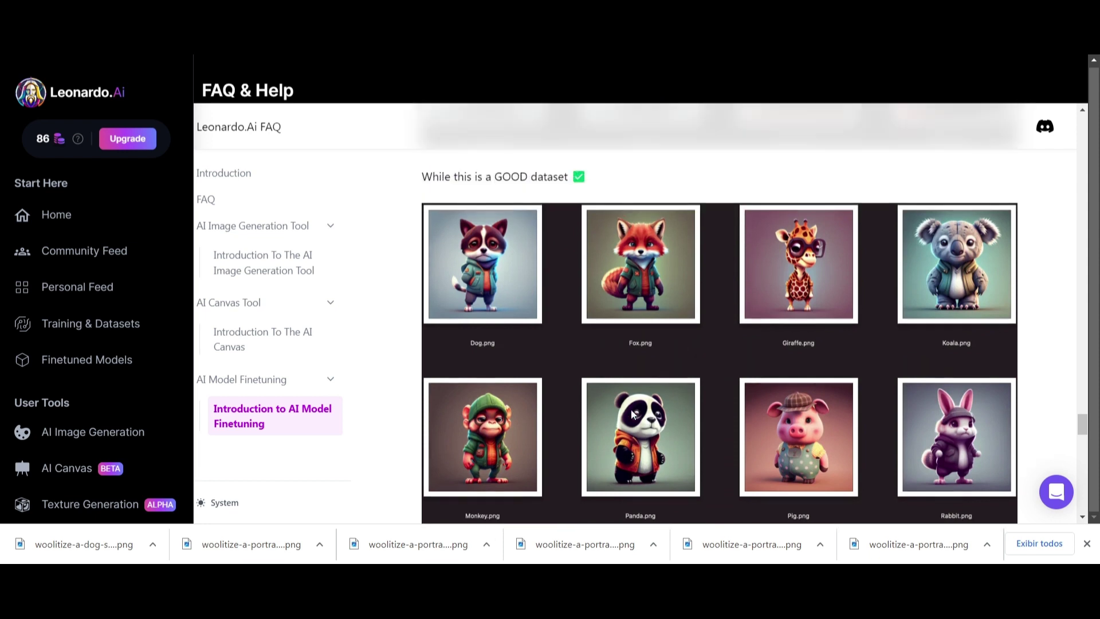
pyautogui.scroll(-1, 573, 326)
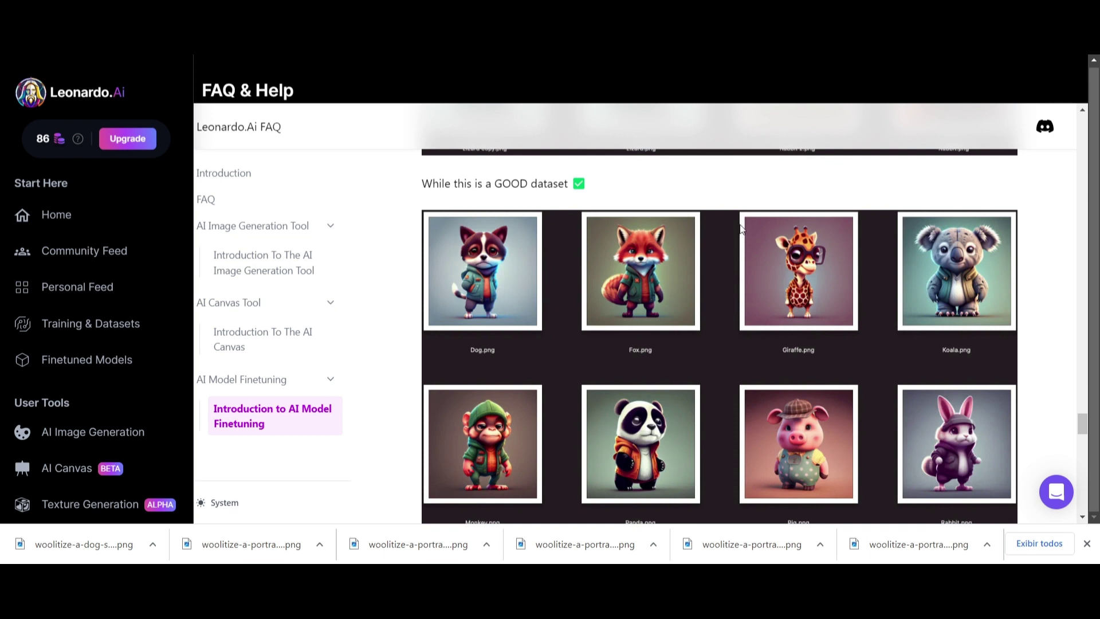
pyautogui.scroll(-1, 881, 317)
pyautogui.scroll(-3, 880, 319)
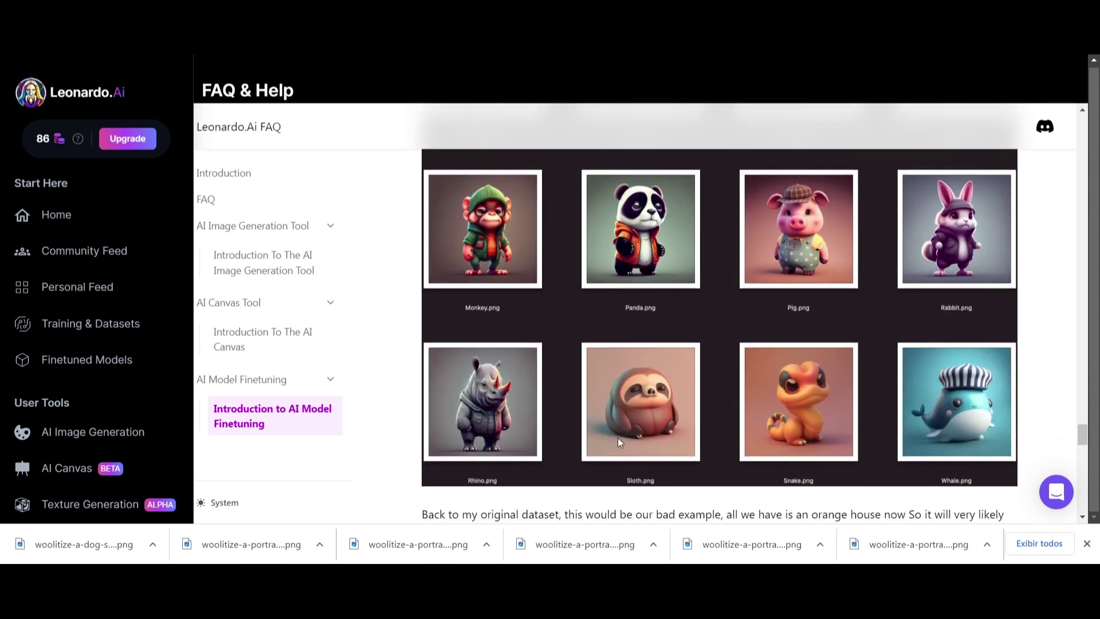
pyautogui.scroll(4, 660, 437)
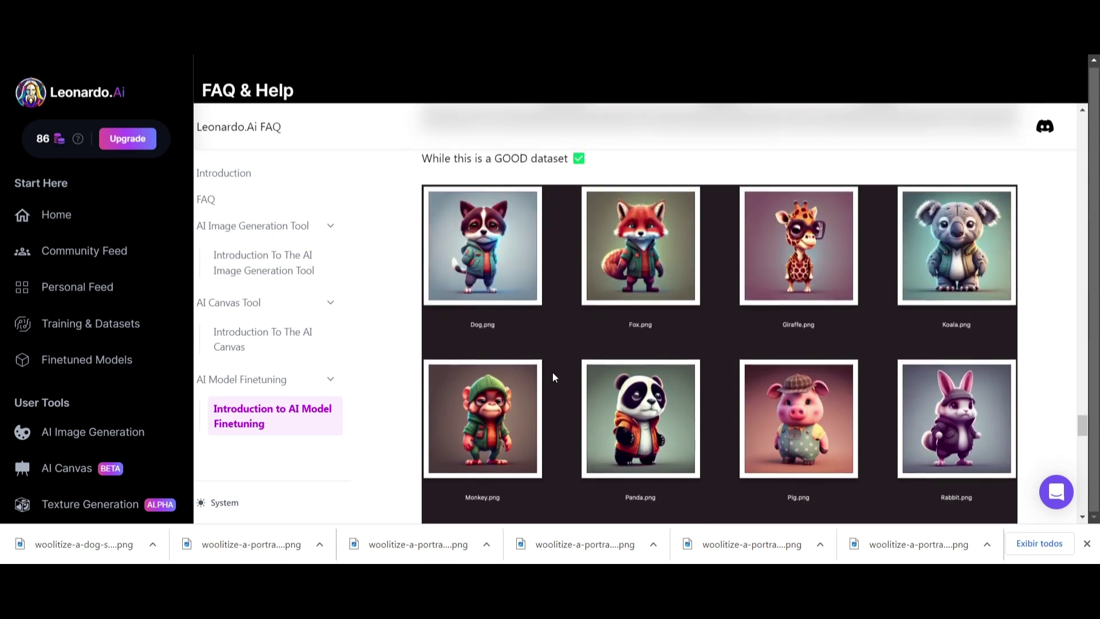
pyautogui.scroll(-9, 528, 342)
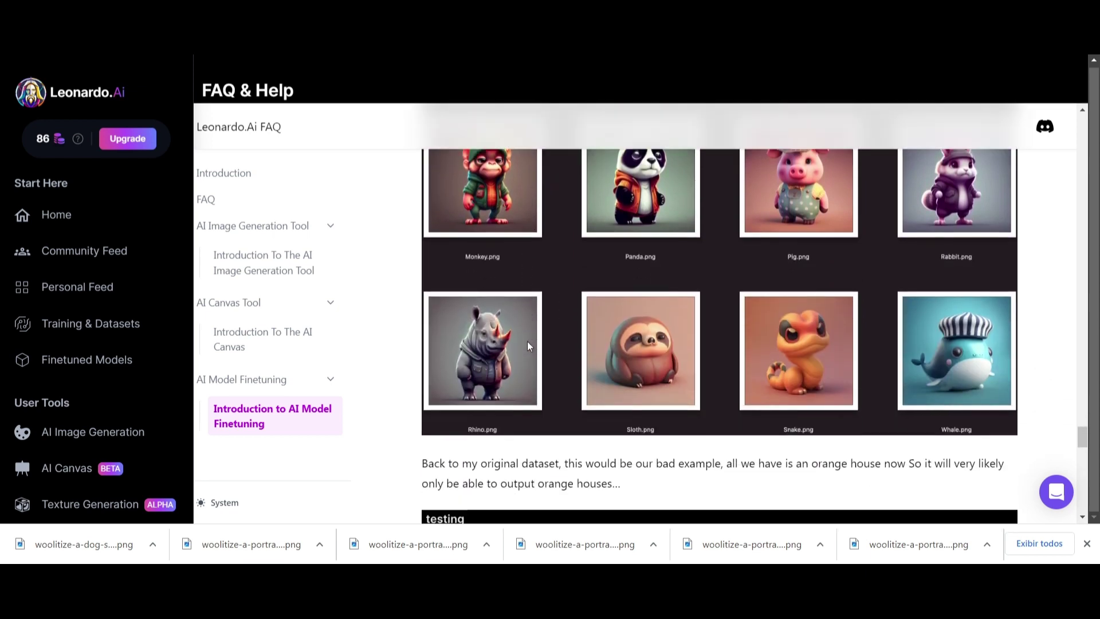
pyautogui.scroll(-7, 527, 342)
pyautogui.scroll(14, 528, 344)
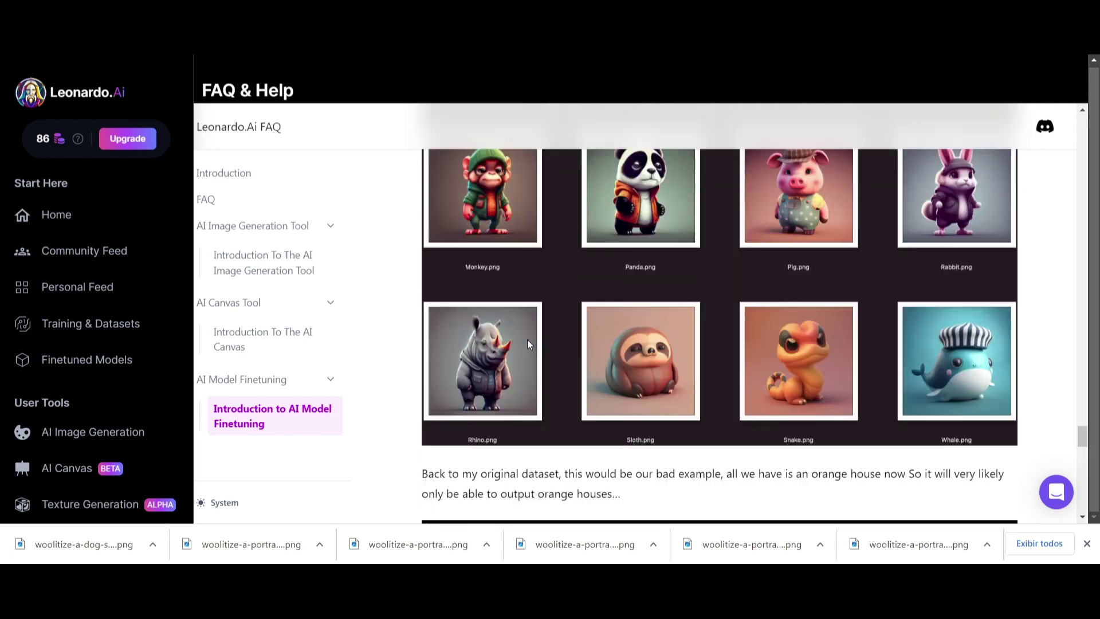
pyautogui.scroll(12, 529, 343)
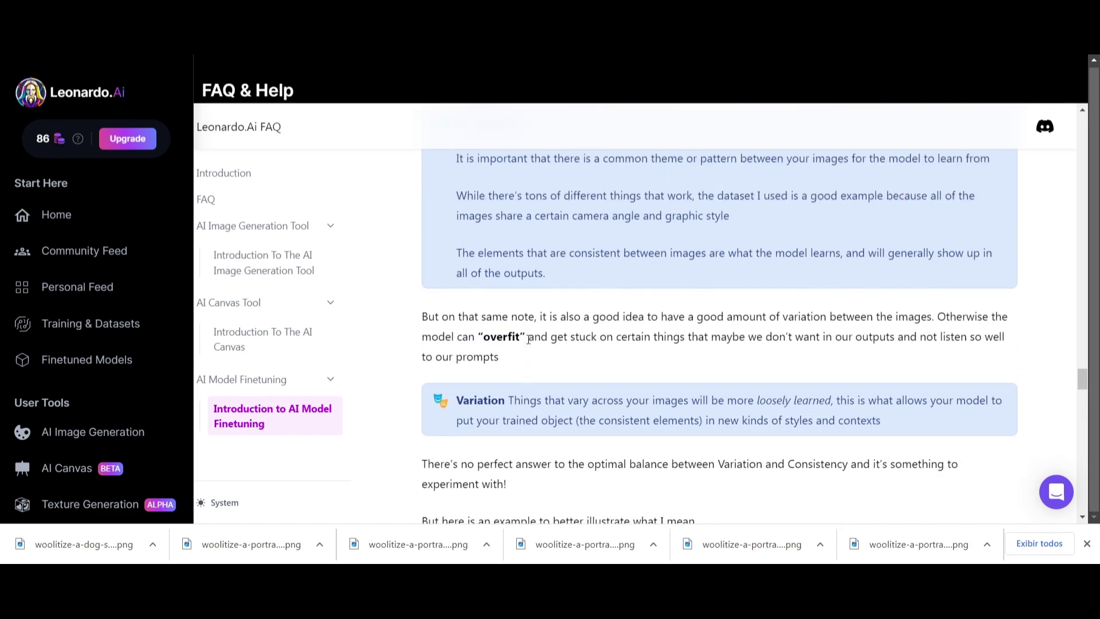
pyautogui.scroll(-11, 528, 339)
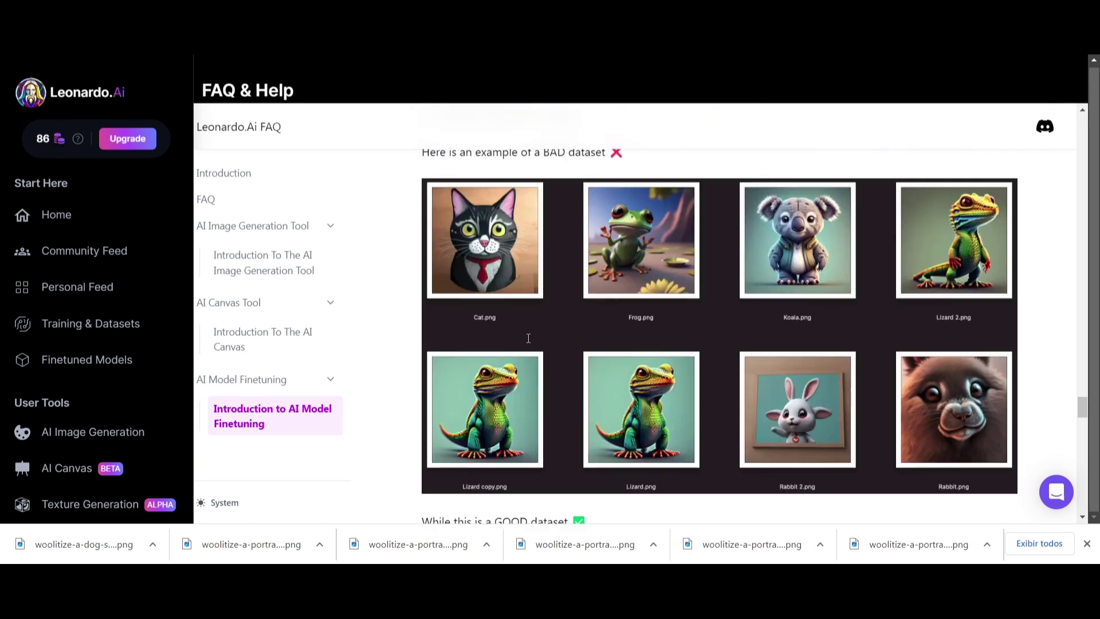
pyautogui.scroll(-10, 528, 338)
pyautogui.scroll(3, 530, 336)
pyautogui.scroll(10, 531, 335)
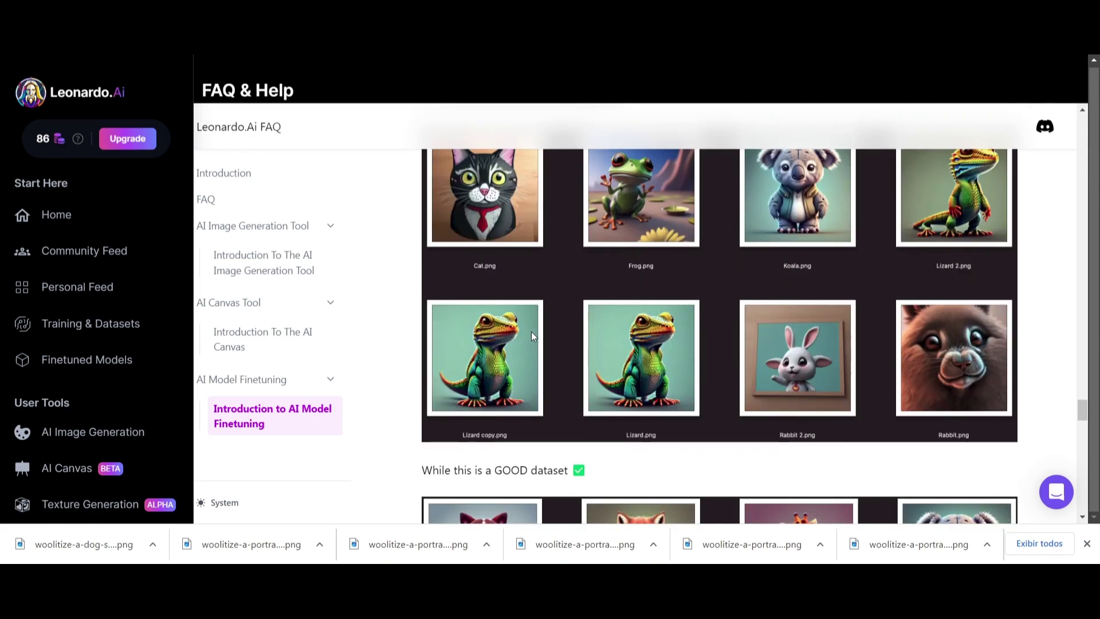
# Read the FAQ's suggested ideal, minimum and maximum number of training images and view its sample house dataset
pyautogui.scroll(15, 531, 336)
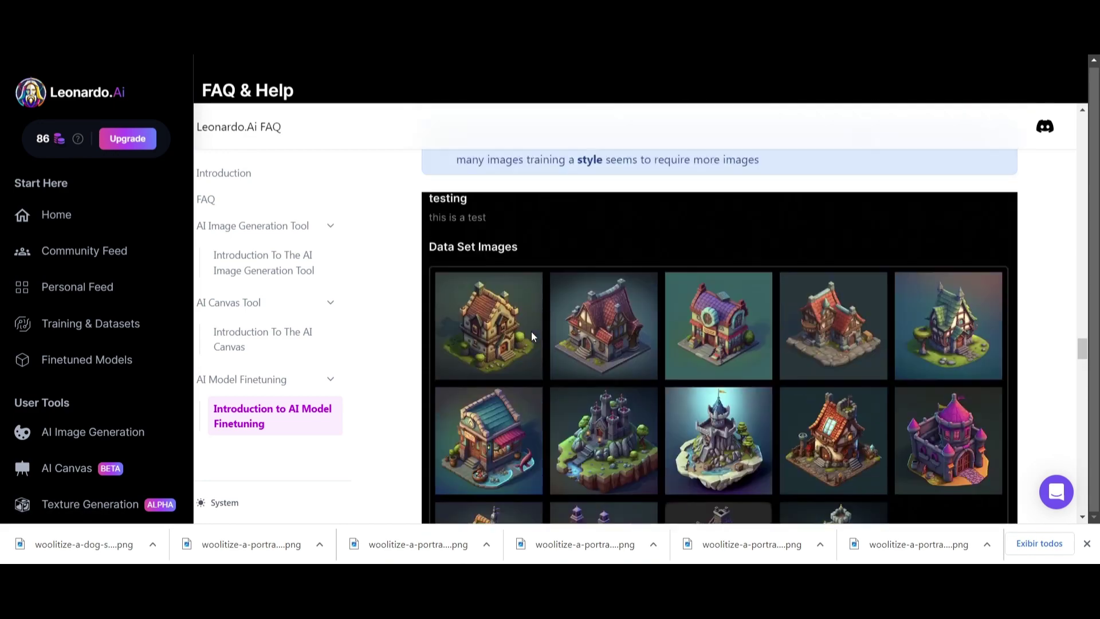
pyautogui.scroll(4, 531, 336)
pyautogui.scroll(-5, 530, 334)
pyautogui.scroll(1, 530, 334)
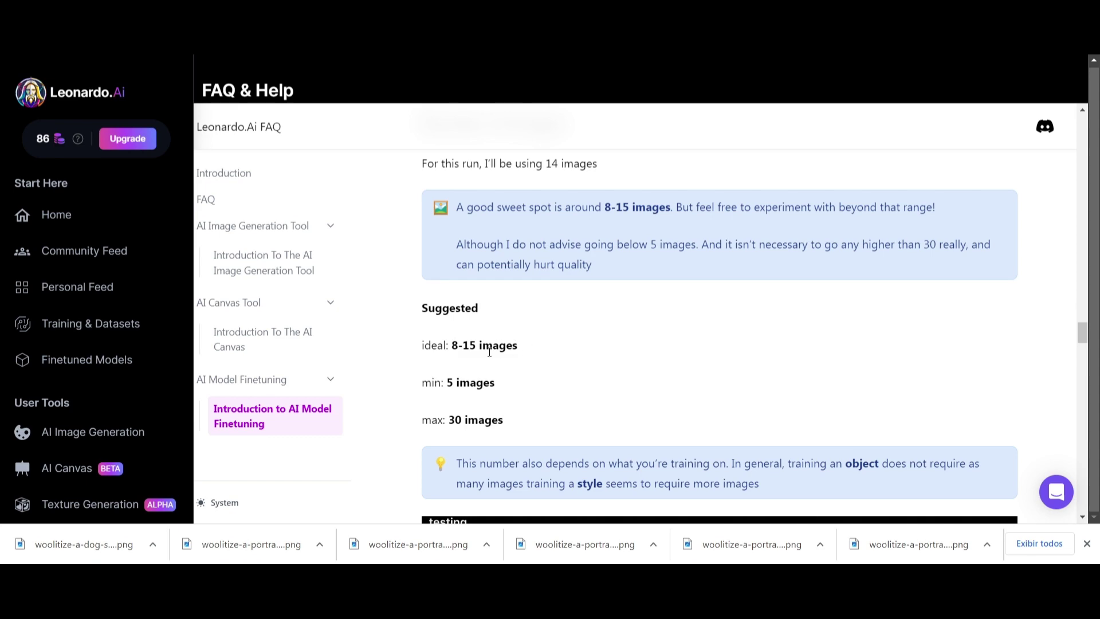
pyautogui.scroll(-5, 676, 365)
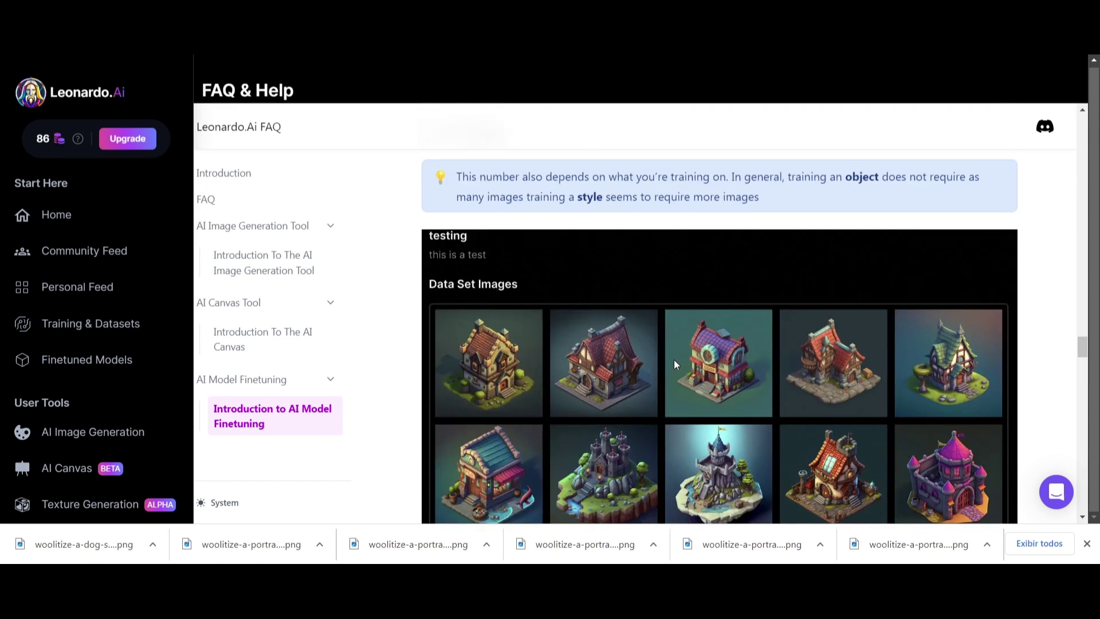
# Revisit the FAQ's good dataset example and review the framing and style across all its animal characters
pyautogui.scroll(-15, 675, 364)
pyautogui.scroll(-12, 664, 349)
pyautogui.scroll(1, 661, 344)
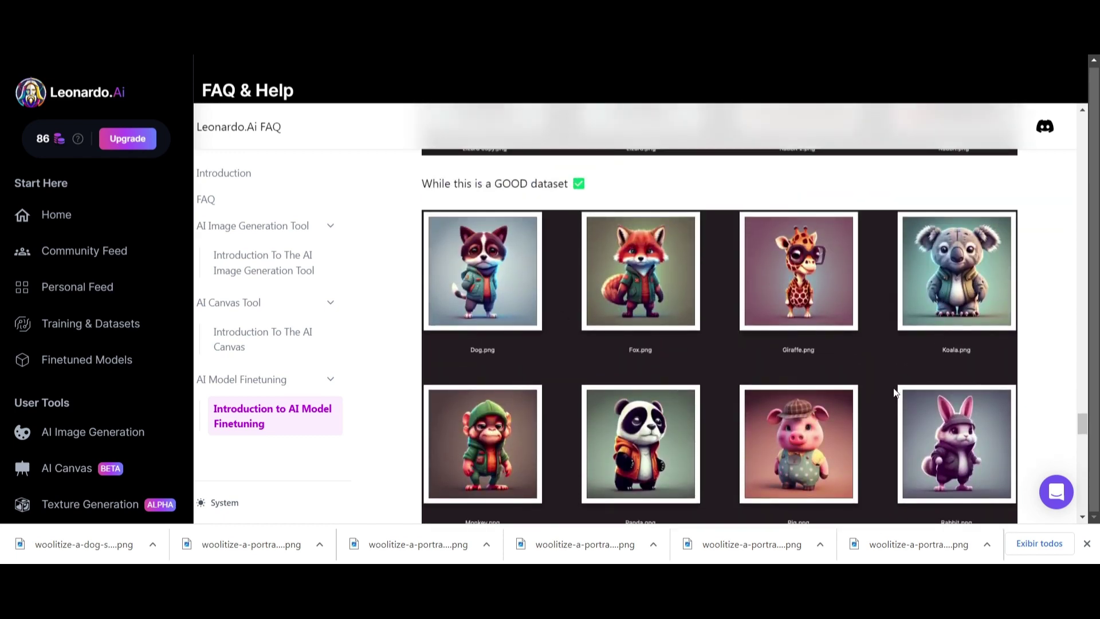
pyautogui.scroll(-1, 681, 435)
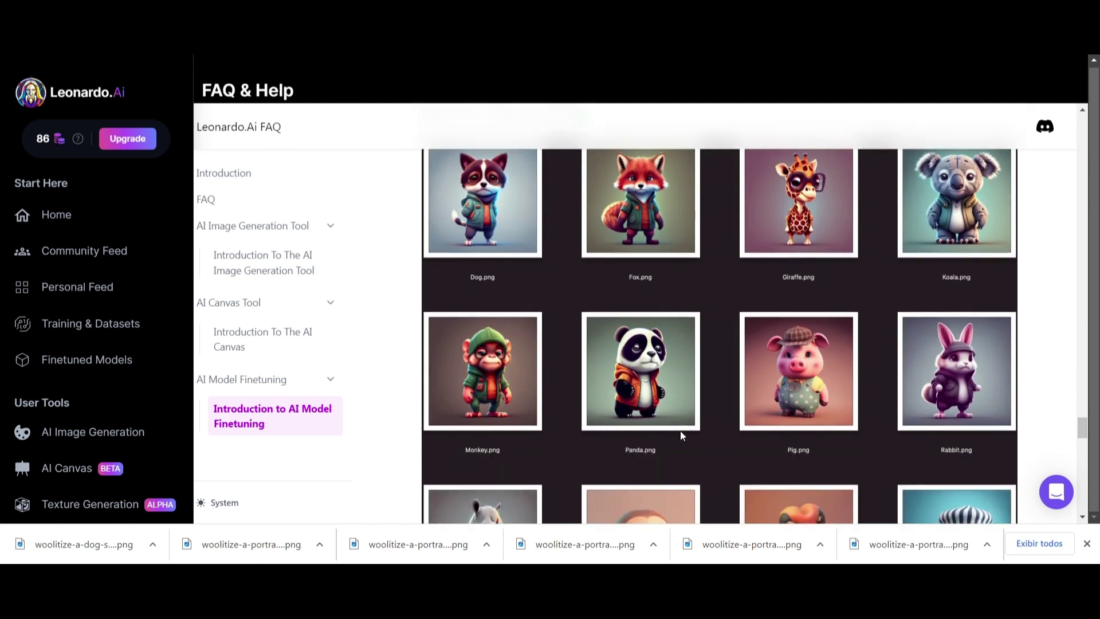
pyautogui.scroll(-3, 681, 435)
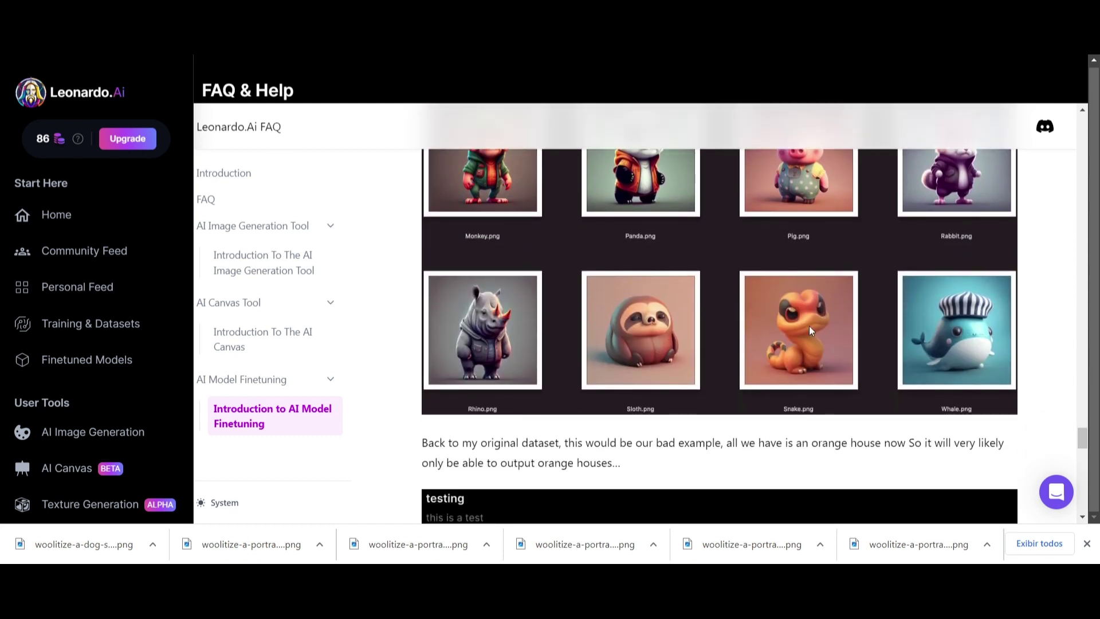
pyautogui.scroll(5, 828, 323)
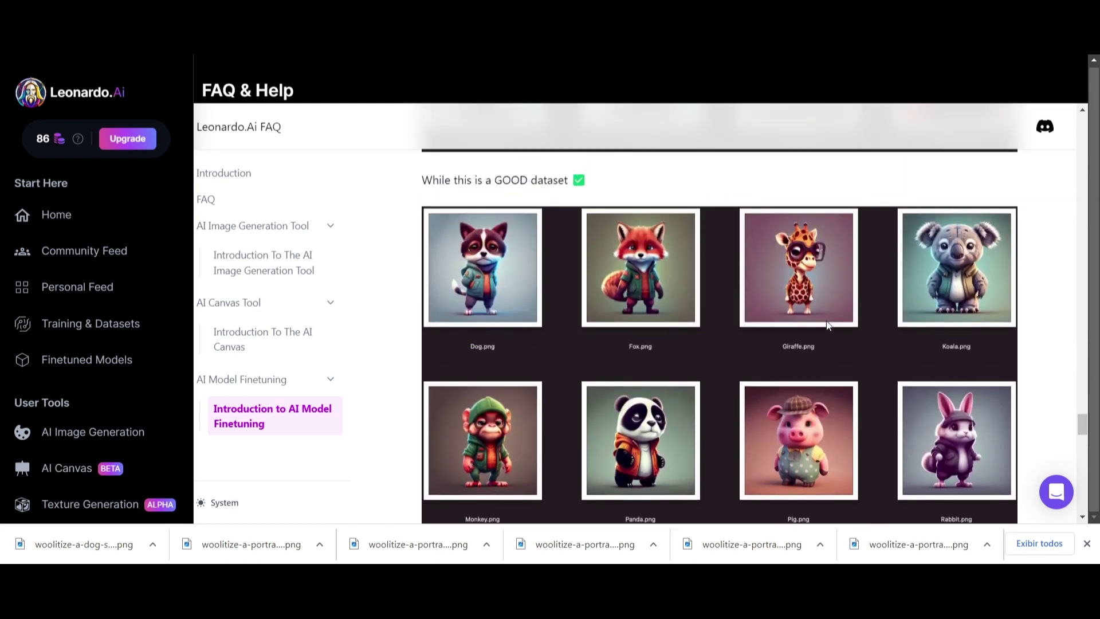
pyautogui.scroll(-1, 868, 322)
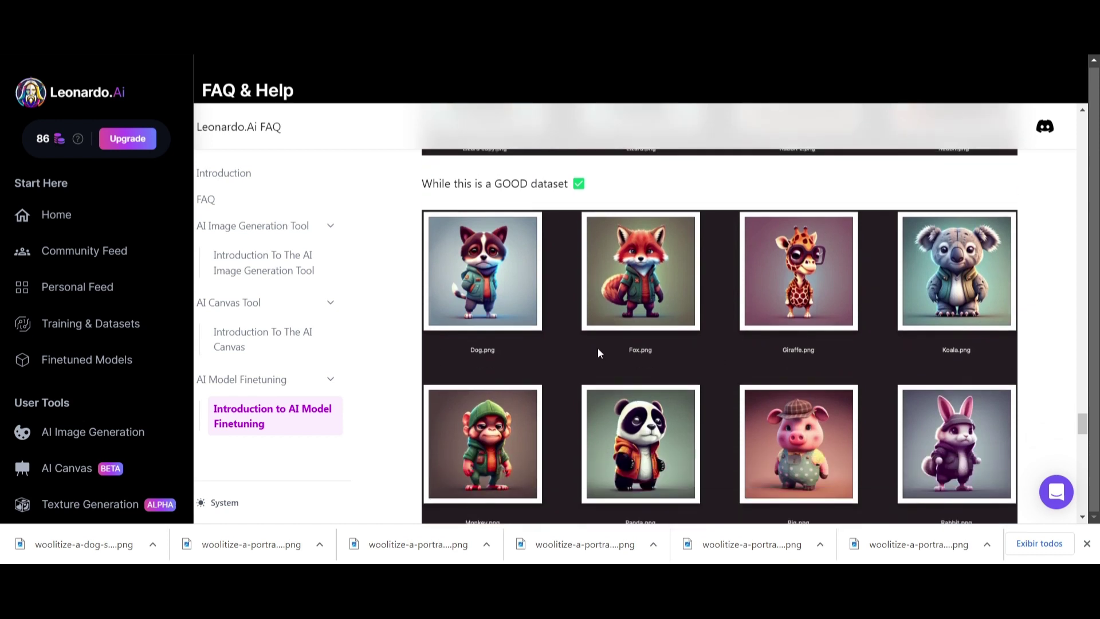
pyautogui.scroll(-4, 590, 361)
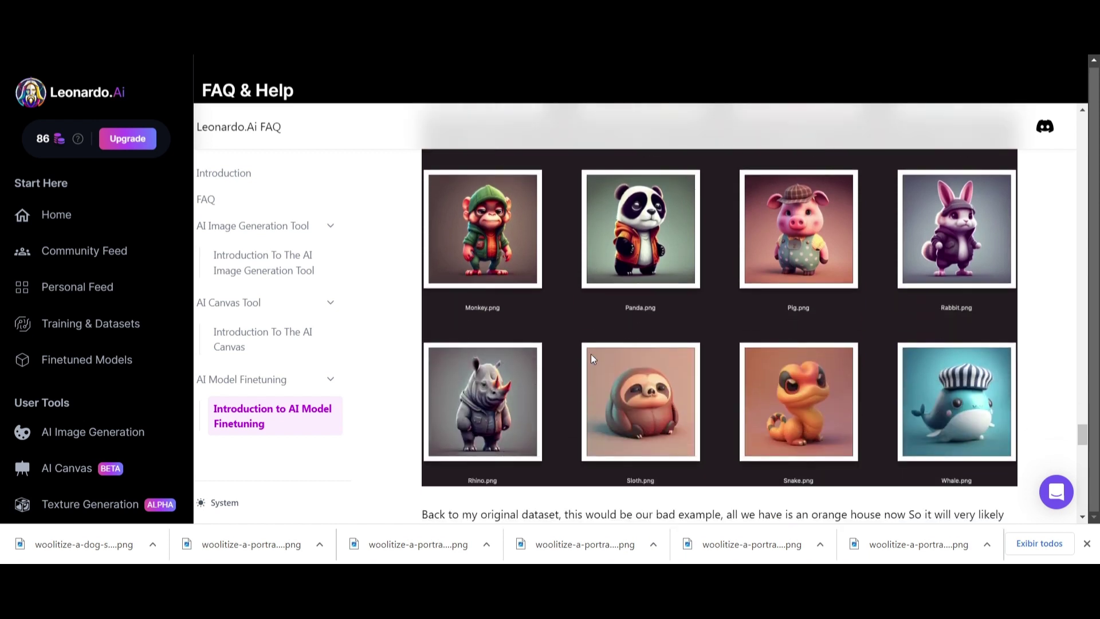
pyautogui.scroll(-1, 590, 352)
pyautogui.scroll(4, 954, 261)
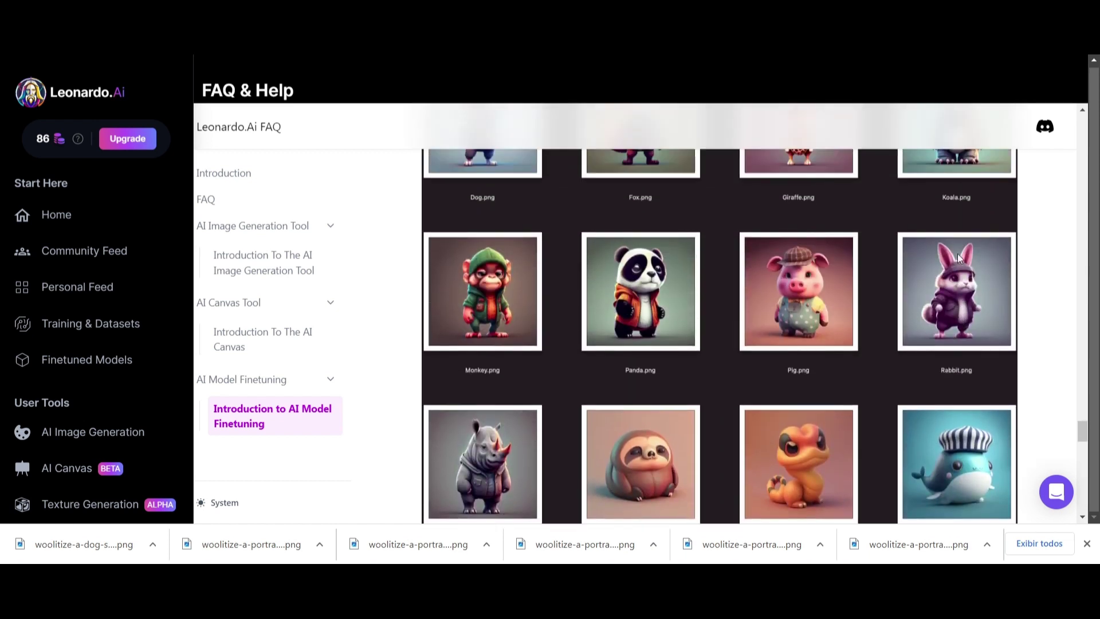
pyautogui.scroll(1, 955, 261)
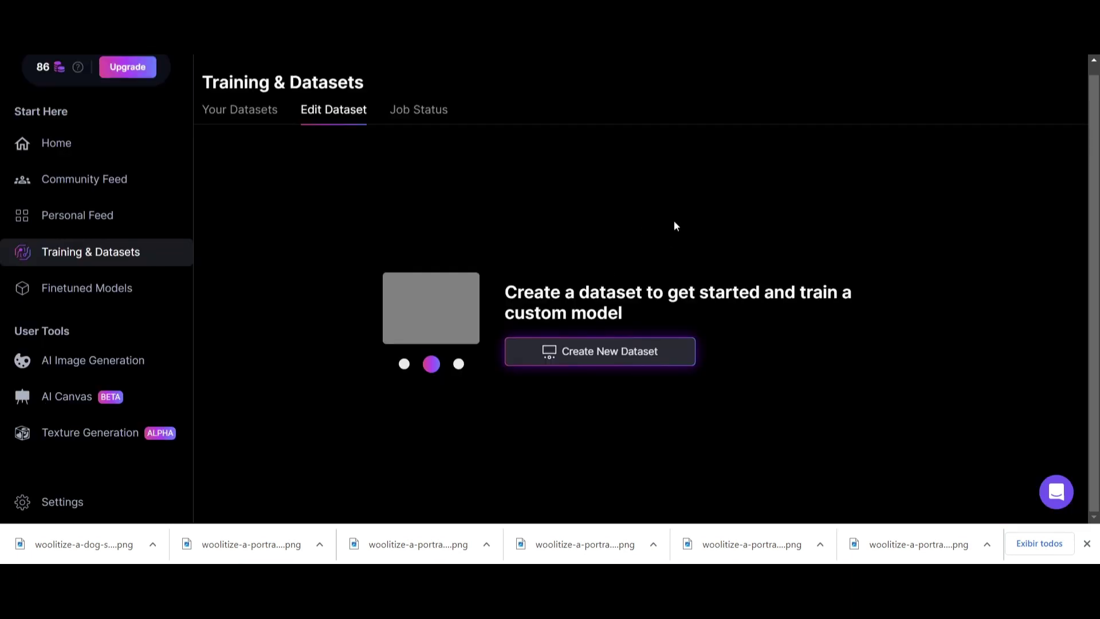
pyautogui.click(575, 361)
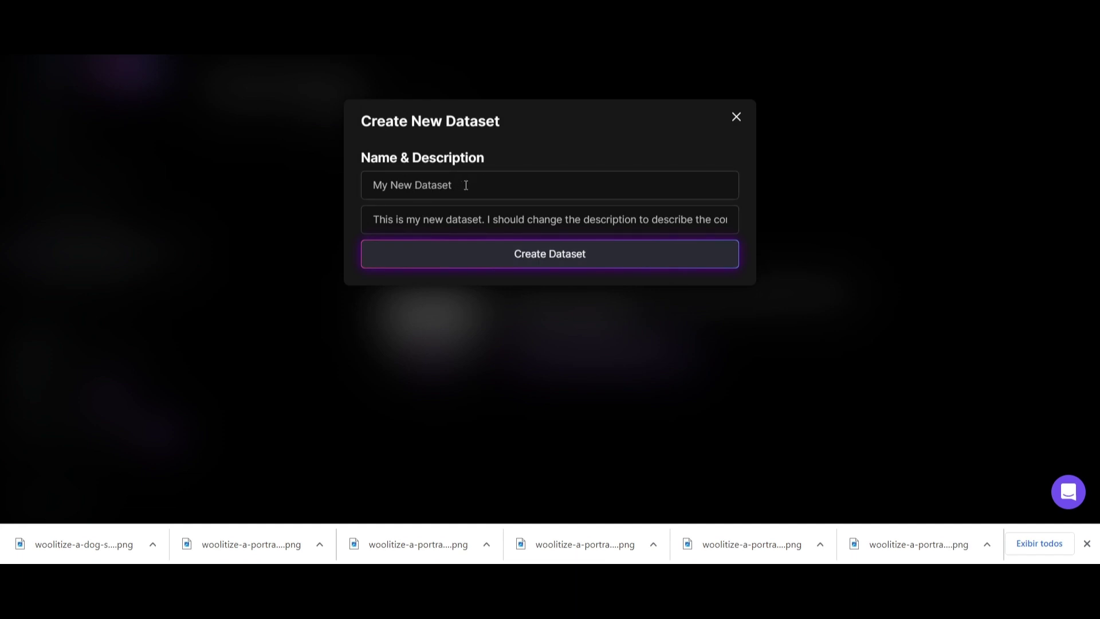
pyautogui.click(378, 185)
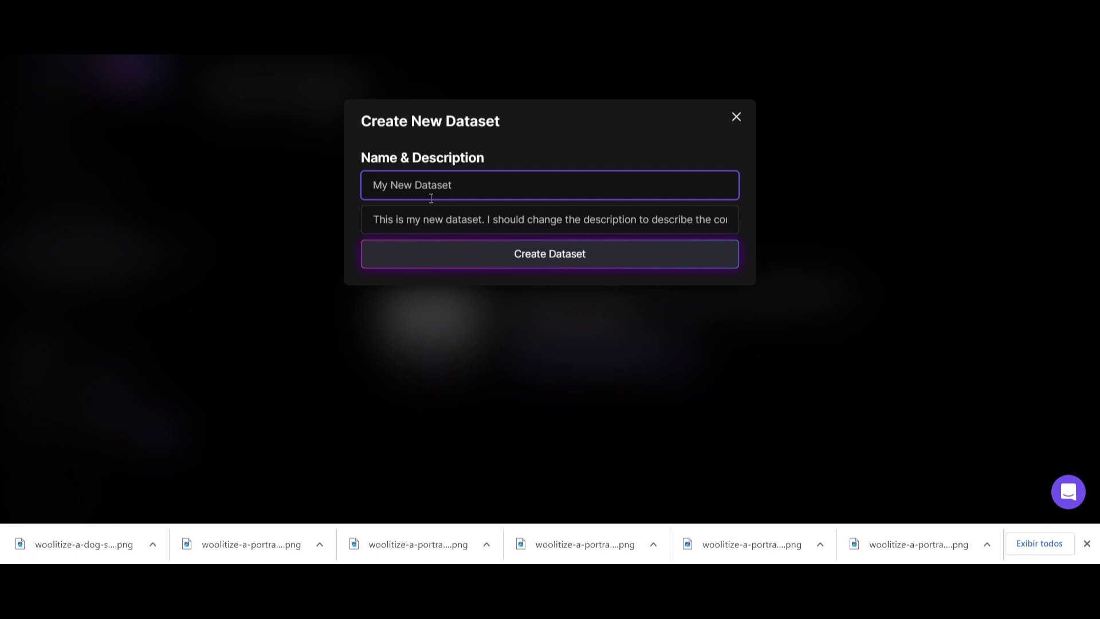
pyautogui.write('Stars')
pyautogui.write('ace')
pyautogui.click(378, 221)
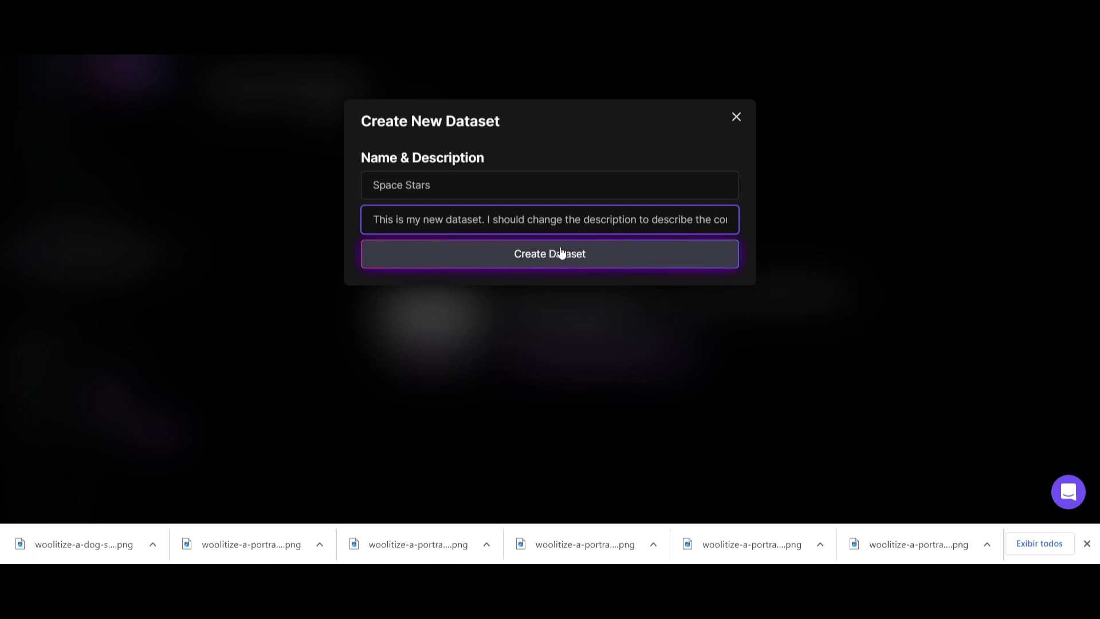
pyautogui.click(736, 121)
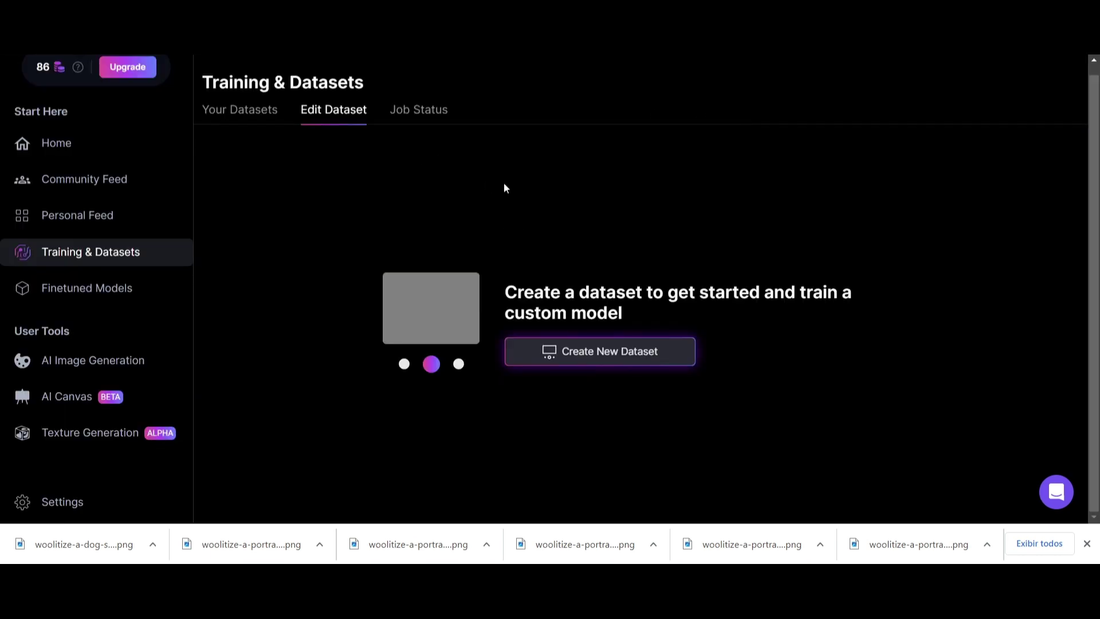
# Check the status of the Lani training job and return to the list of existing datasets
pyautogui.click(421, 112)
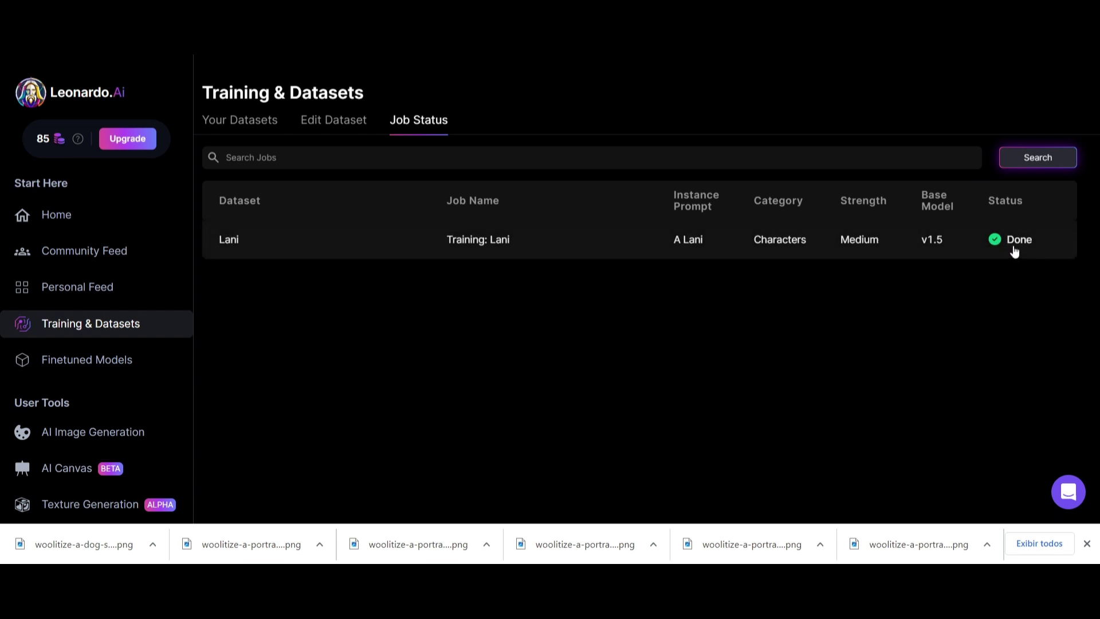
pyautogui.click(322, 122)
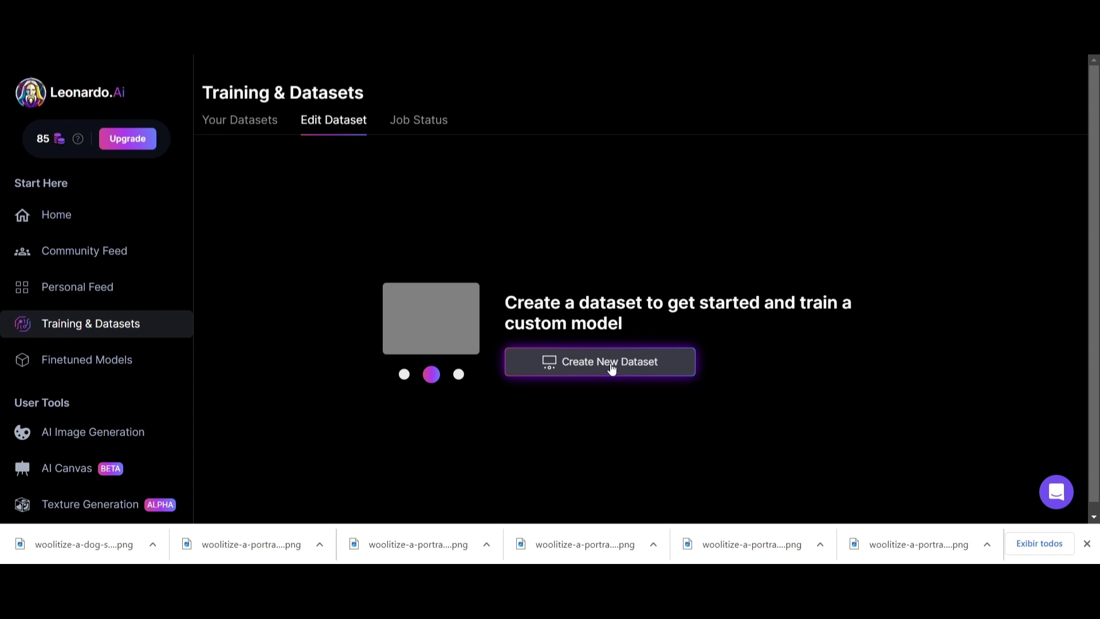
pyautogui.click(224, 124)
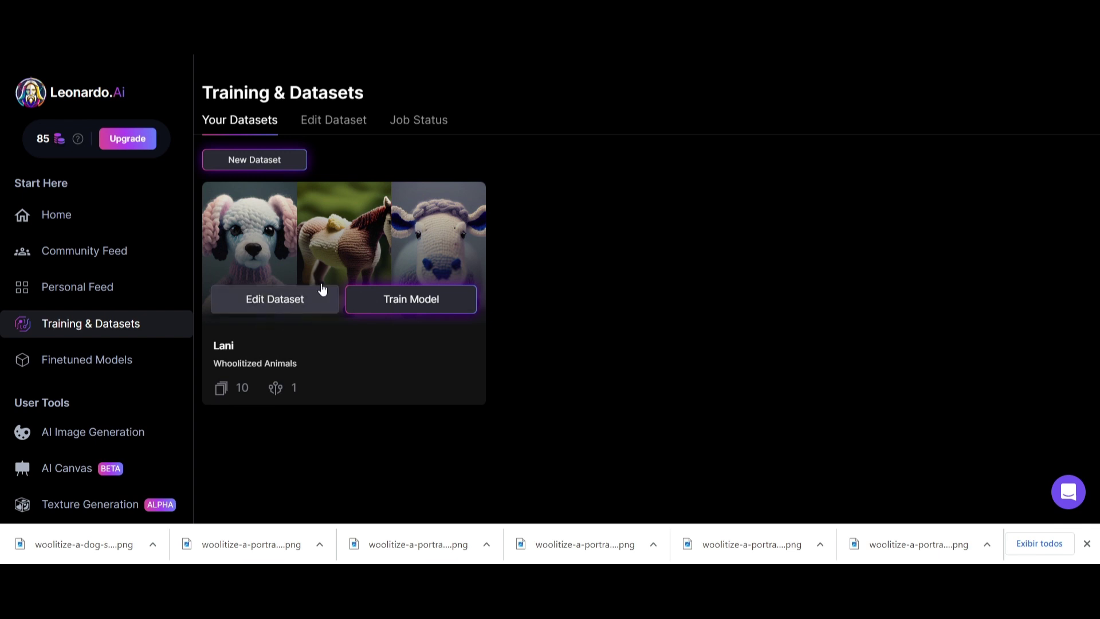
# Open the Lani dataset for editing and review its woolitized animal images and the upload and training options
pyautogui.click(257, 307)
pyautogui.scroll(-1, 529, 262)
pyautogui.scroll(-2, 529, 261)
pyautogui.scroll(-1, 329, 326)
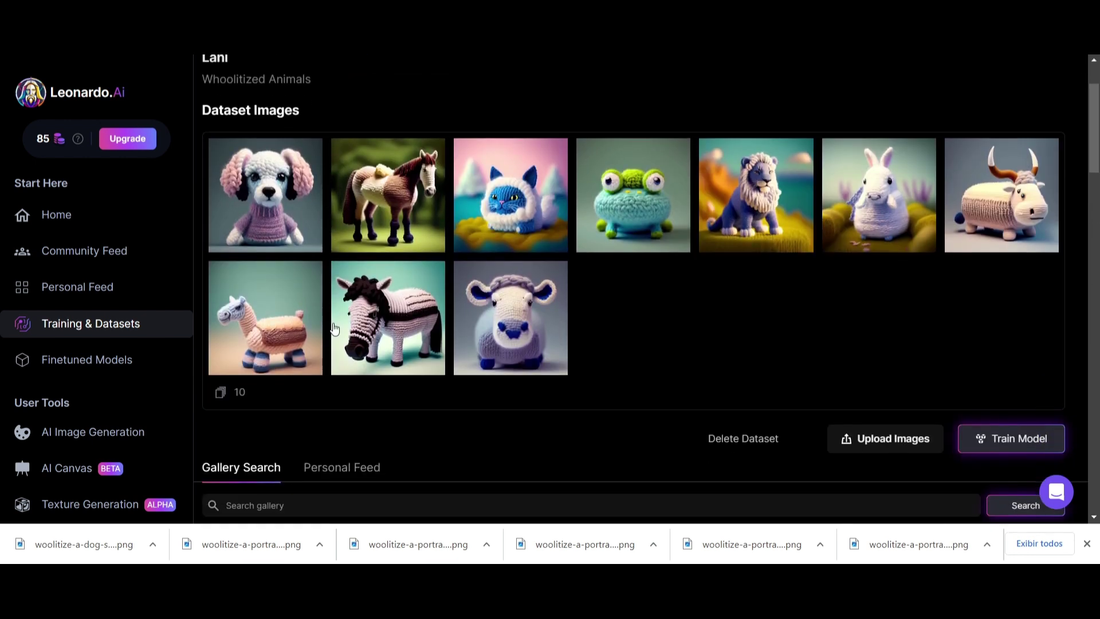
pyautogui.scroll(-2, 628, 246)
pyautogui.scroll(4, 523, 288)
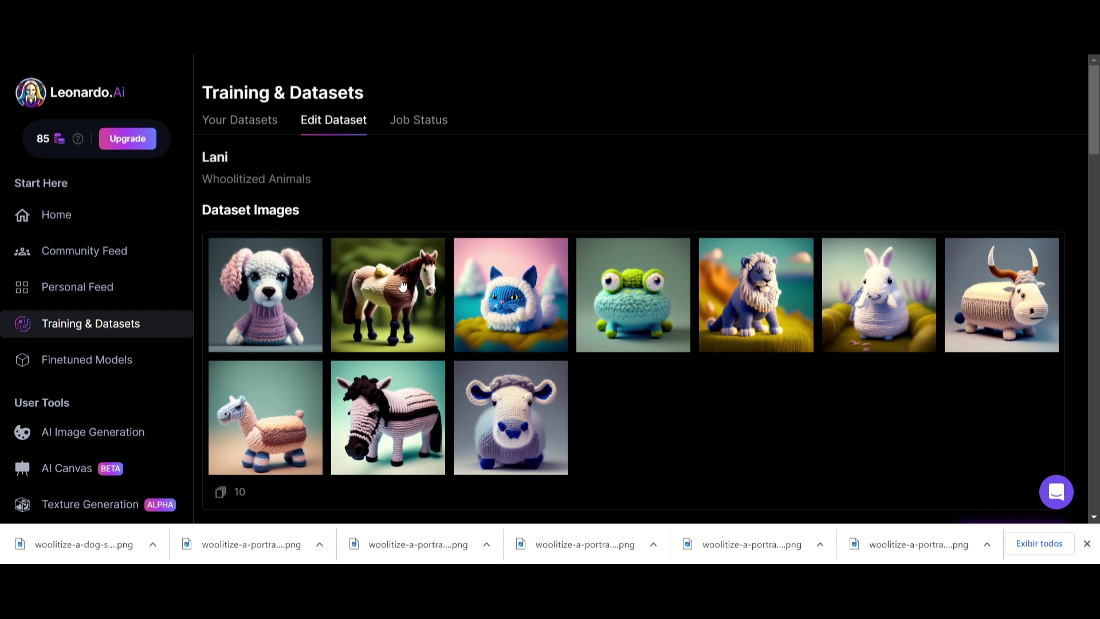
pyautogui.scroll(-1, 403, 284)
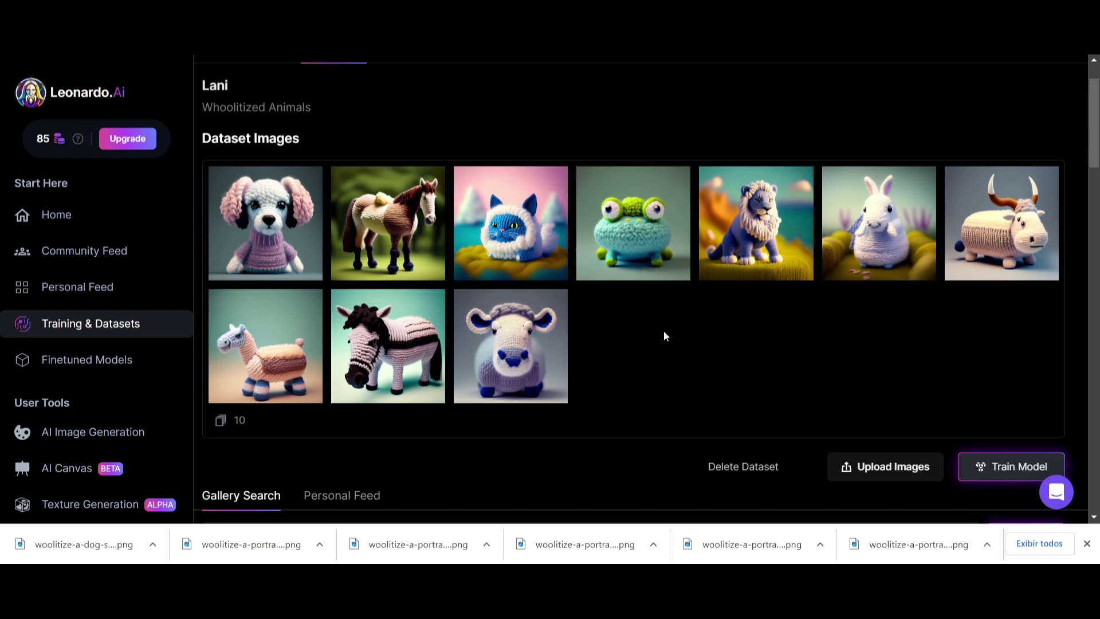
pyautogui.scroll(1, 830, 318)
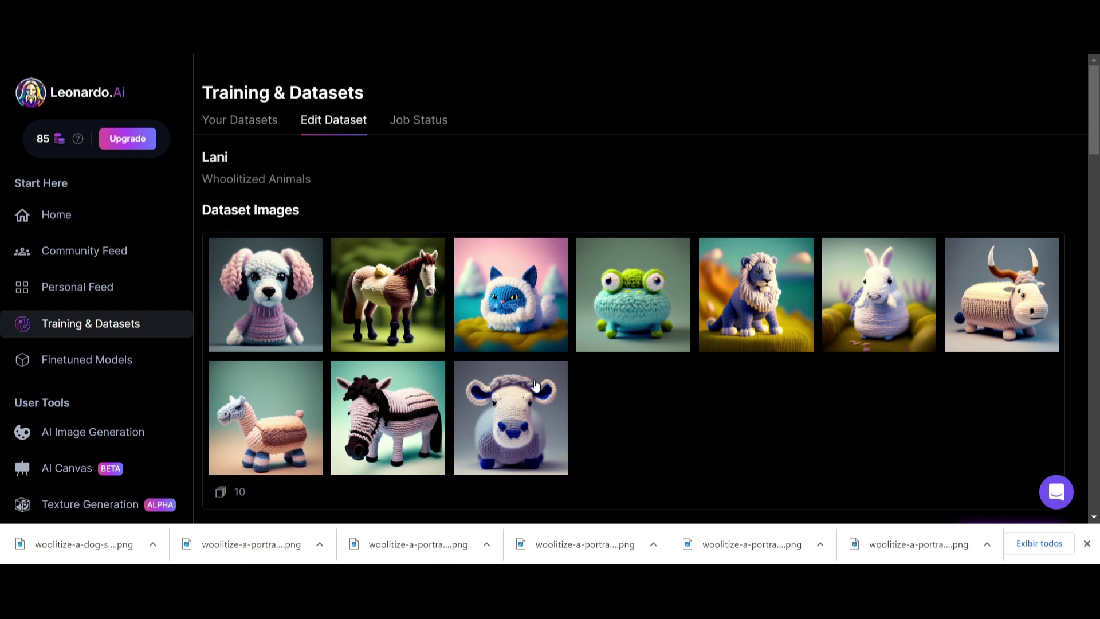
pyautogui.scroll(-1, 397, 395)
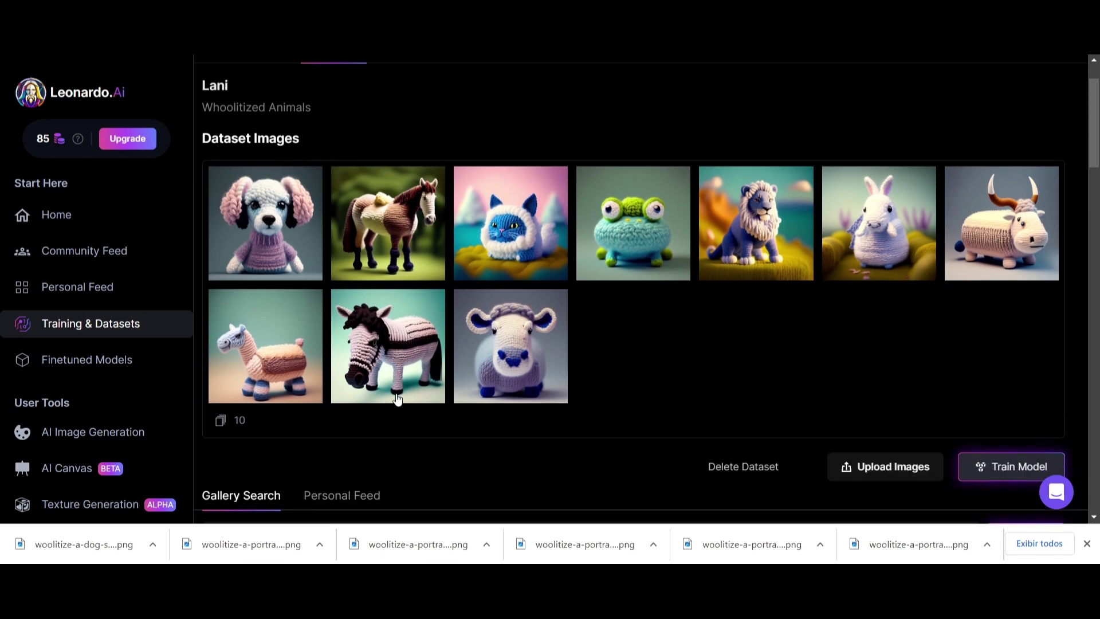
pyautogui.scroll(1, 363, 291)
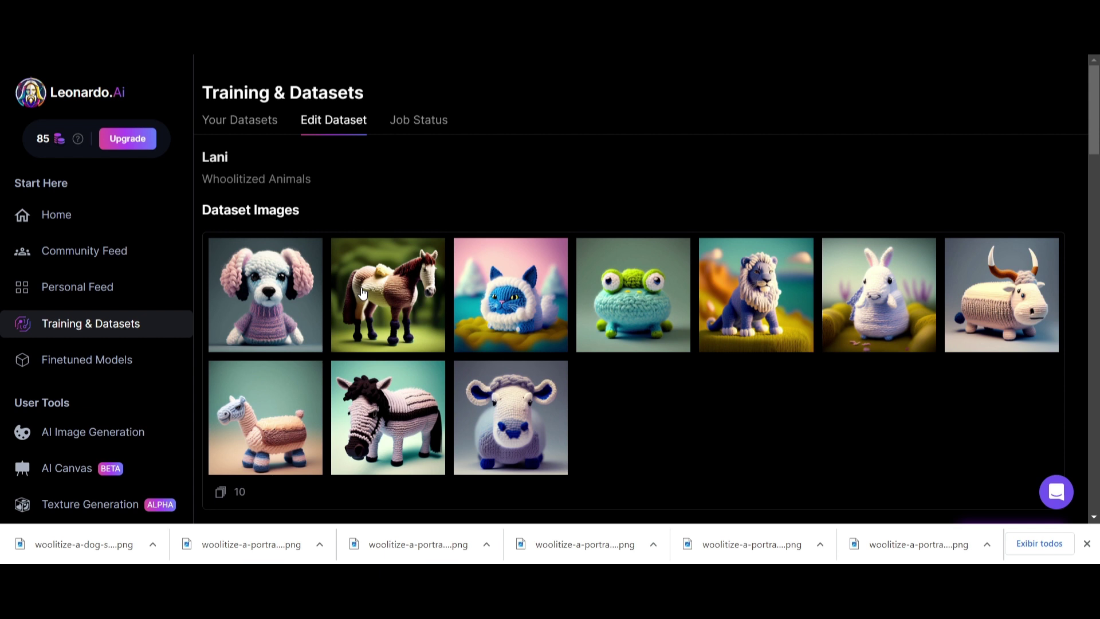
# Return to the overview of existing datasets and bring the remaining site navigation entries into view
pyautogui.click(230, 122)
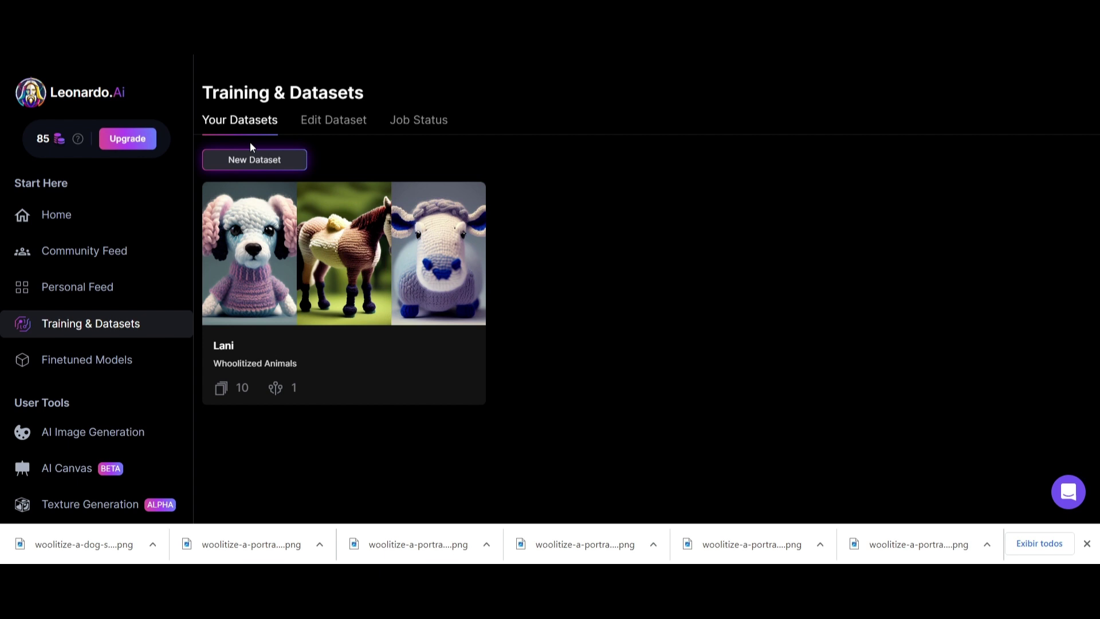
pyautogui.moveTo(237, 266)
pyautogui.scroll(-3, 80, 342)
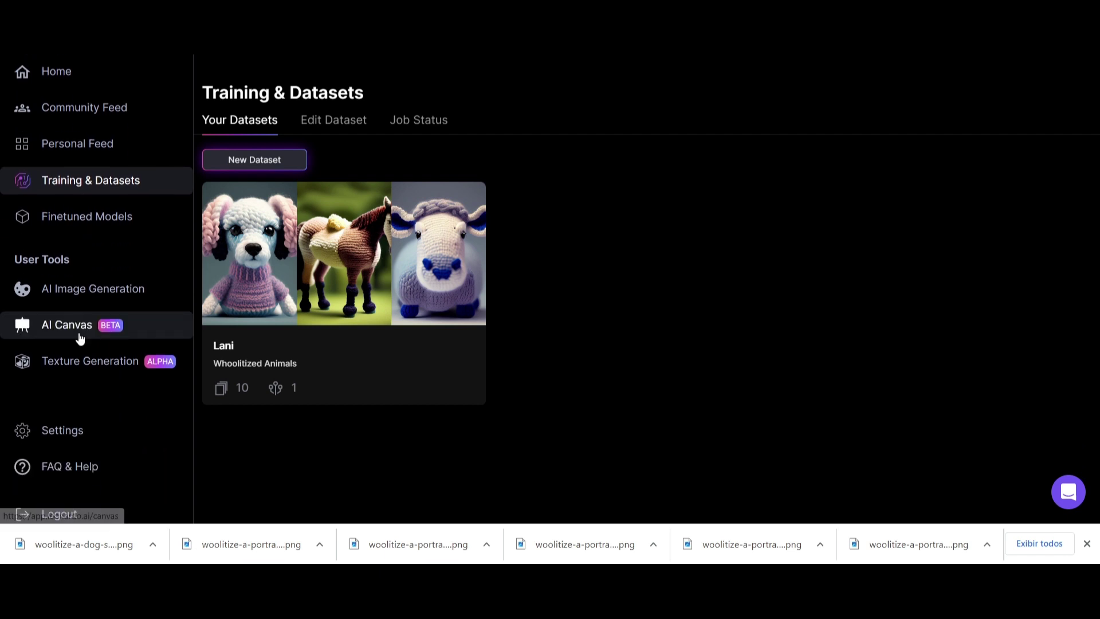
# Open the AI image generation tool and choose the custom Lani model from your own finetuned models to generate with
pyautogui.click(65, 294)
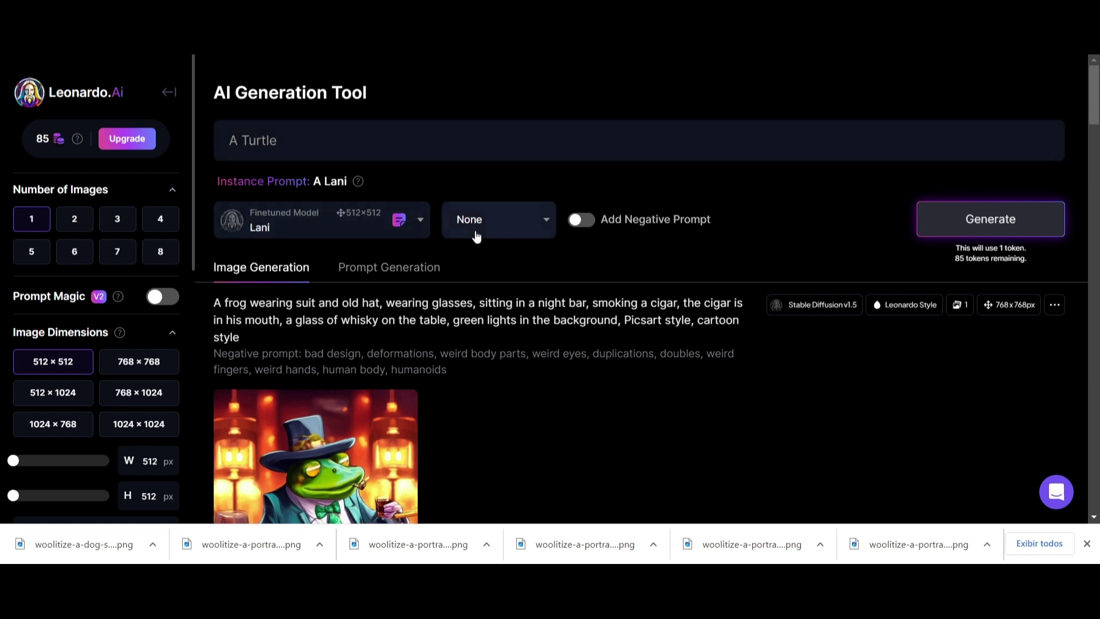
pyautogui.click(423, 224)
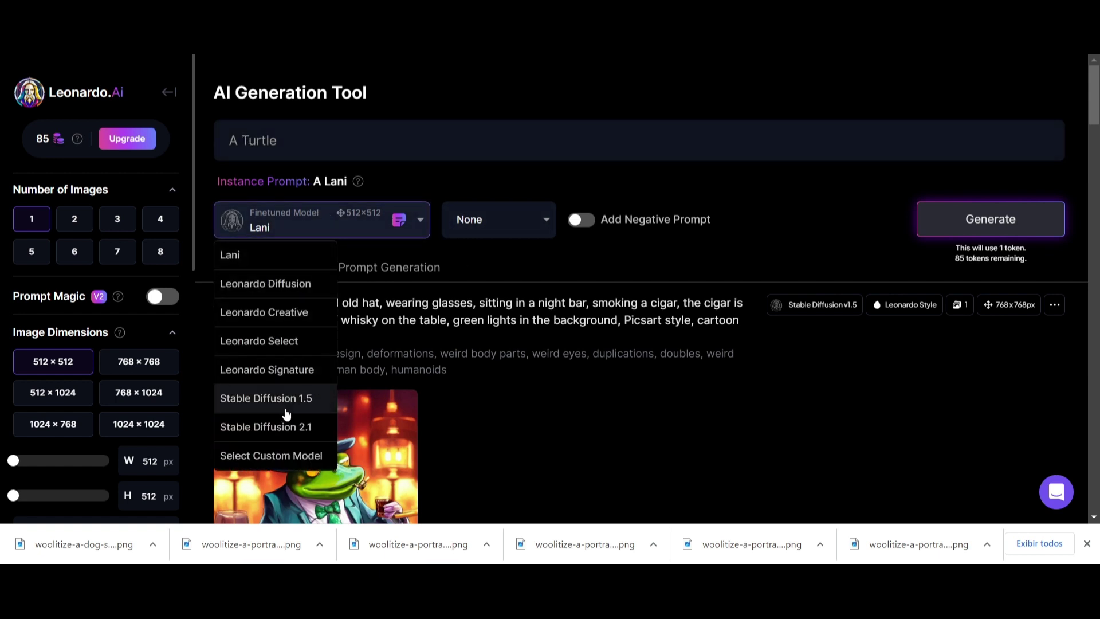
pyautogui.scroll(-3, 266, 379)
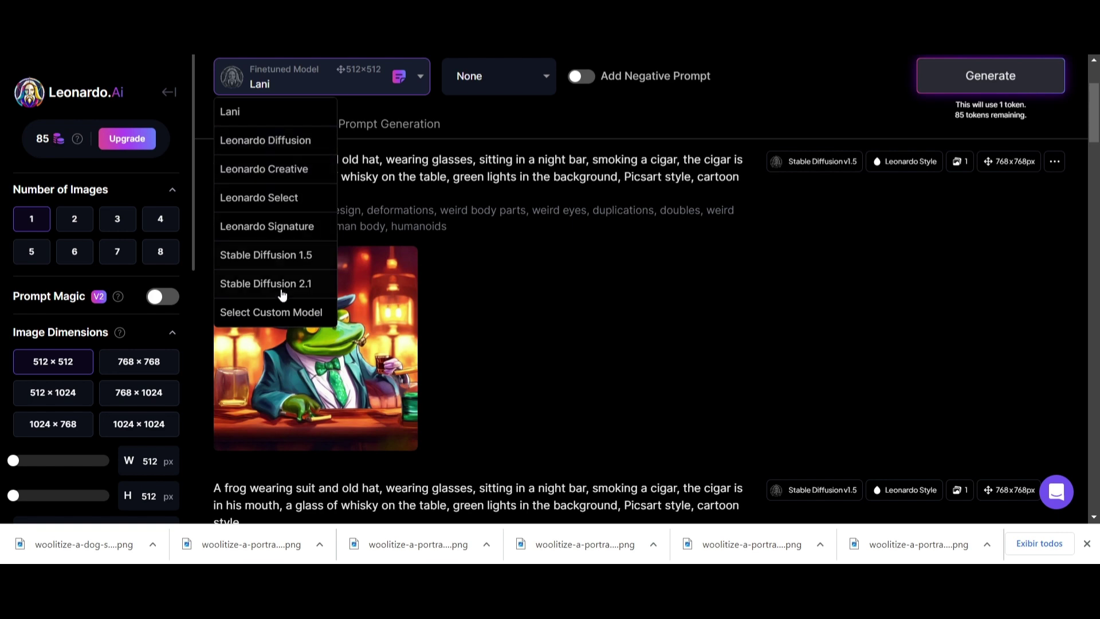
pyautogui.click(289, 322)
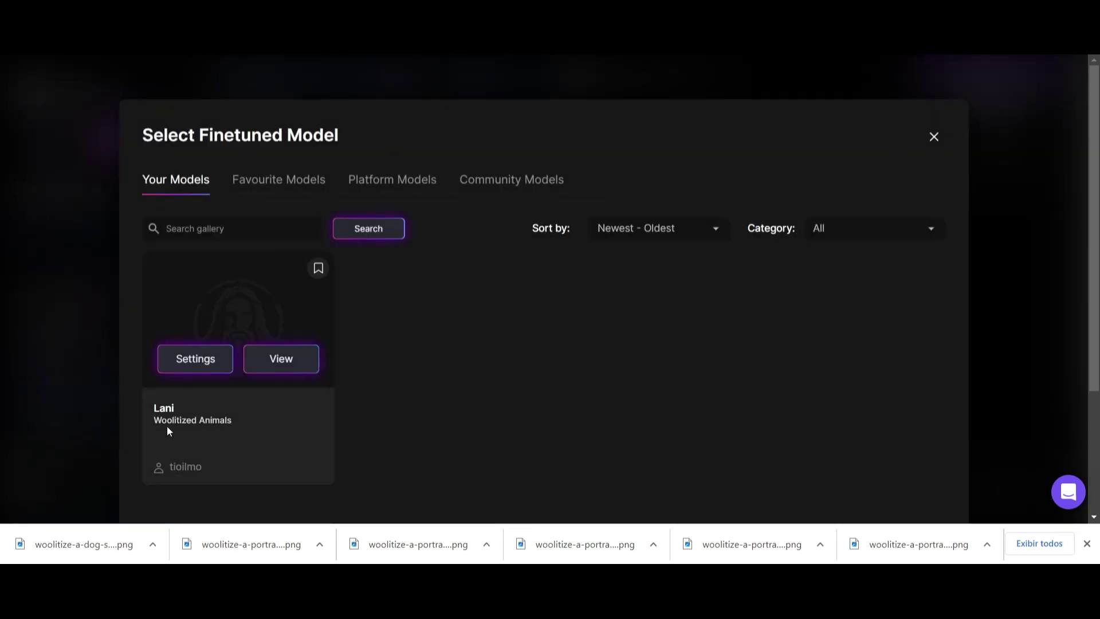
pyautogui.click(281, 366)
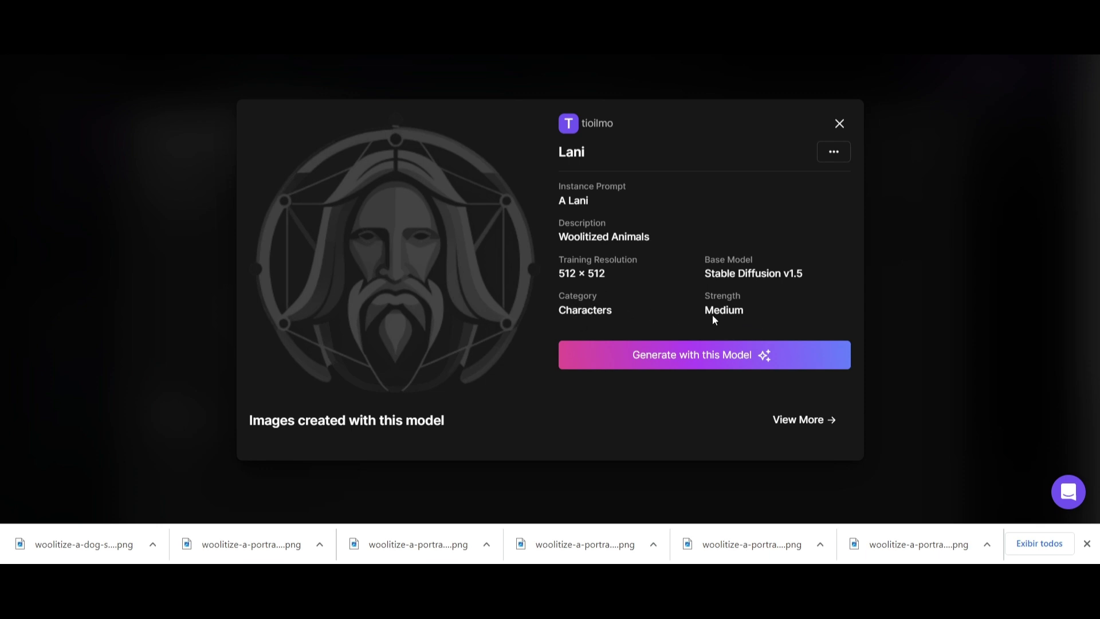
pyautogui.click(693, 363)
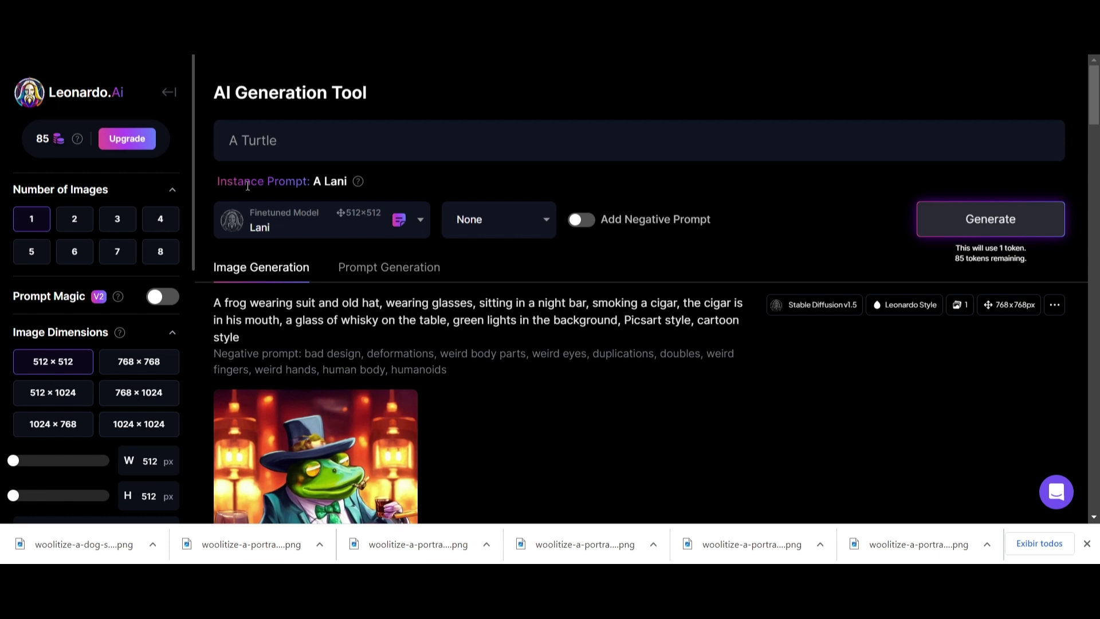
# Generate one 512 × 512 image of "A Turtle" with the Lani model, without a negative prompt
pyautogui.moveTo(359, 182)
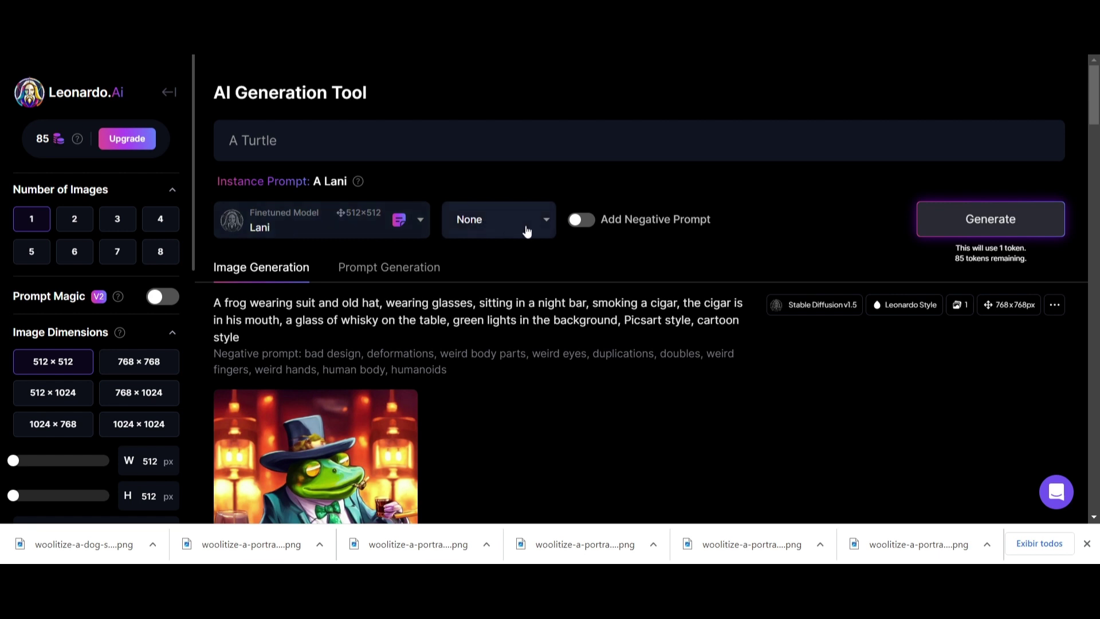
pyautogui.click(589, 223)
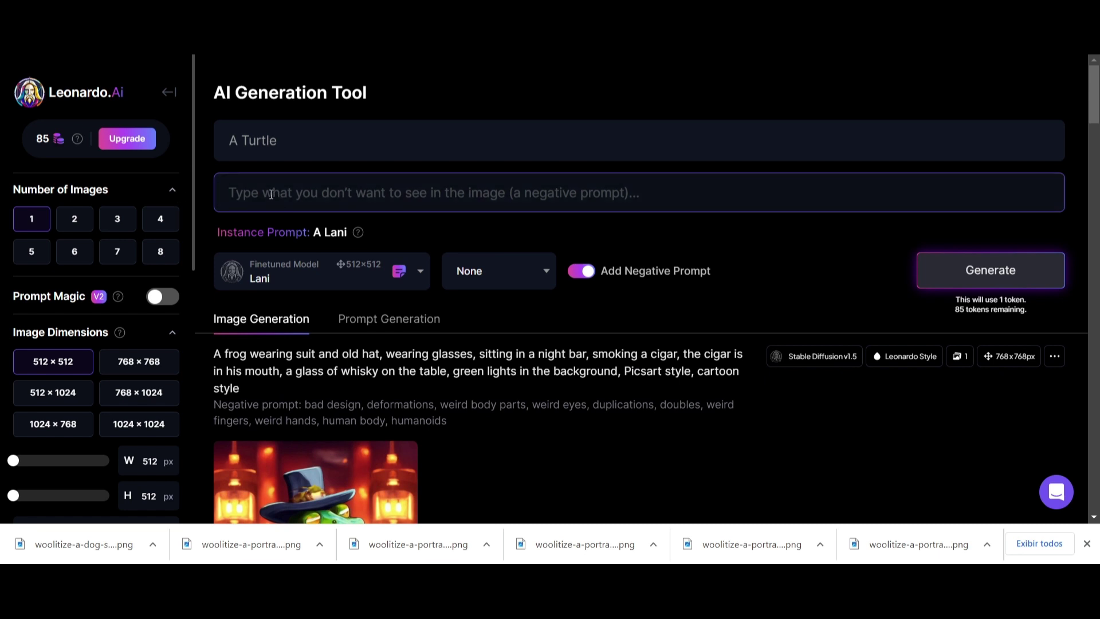
pyautogui.click(577, 273)
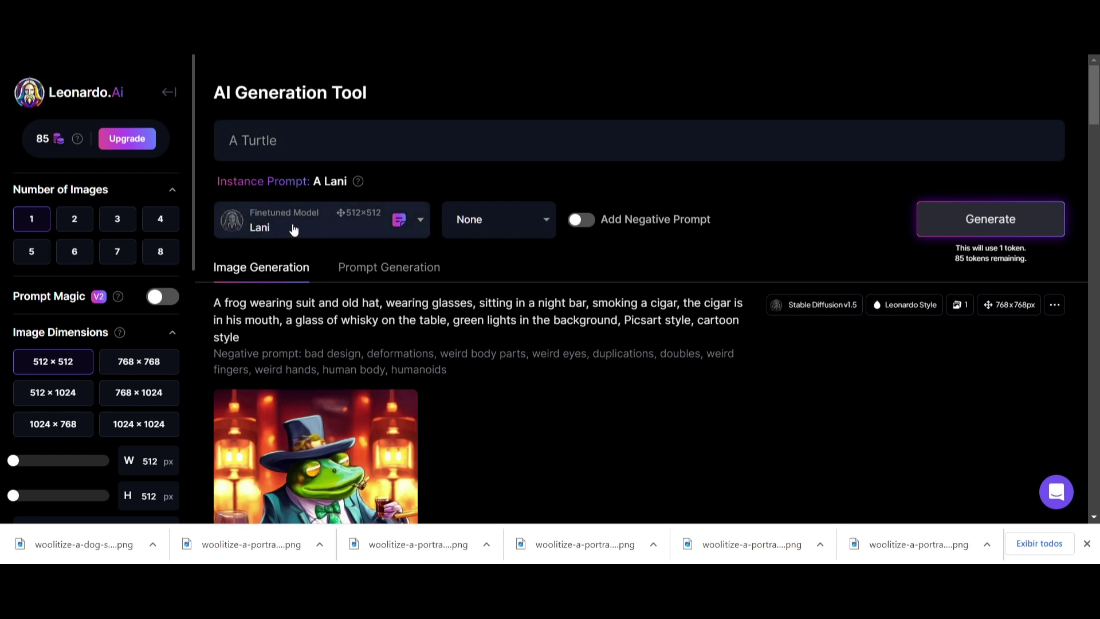
pyautogui.click(986, 223)
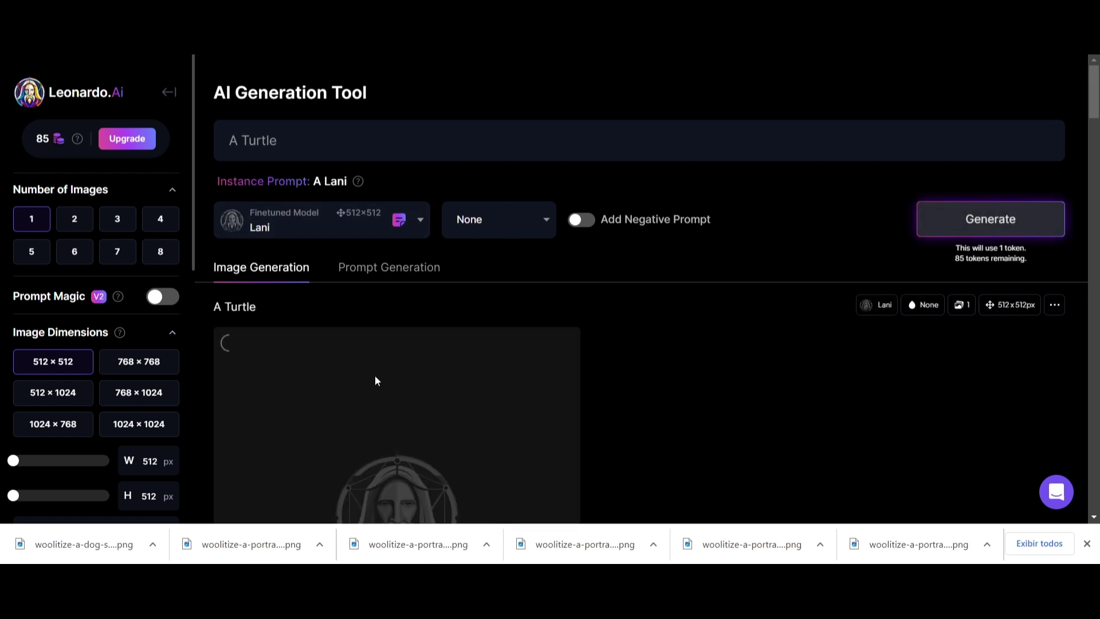
pyautogui.scroll(-2, 378, 378)
pyautogui.scroll(-1, 379, 382)
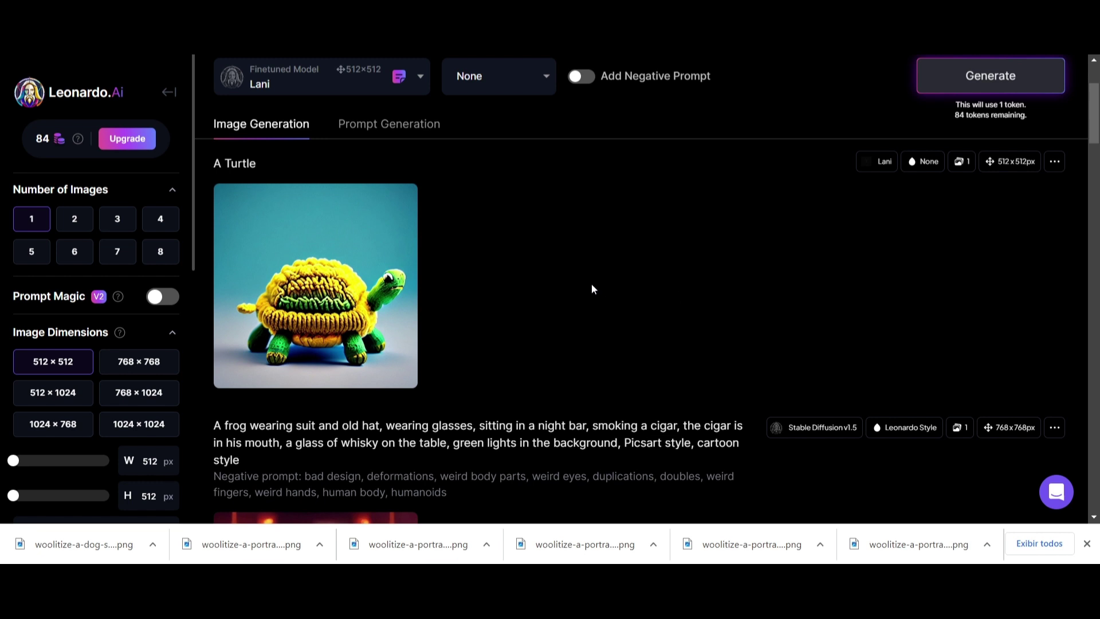
# Examine the generated turtle image for its woolitized style, along with the instance prompt and model used
pyautogui.scroll(3, 580, 287)
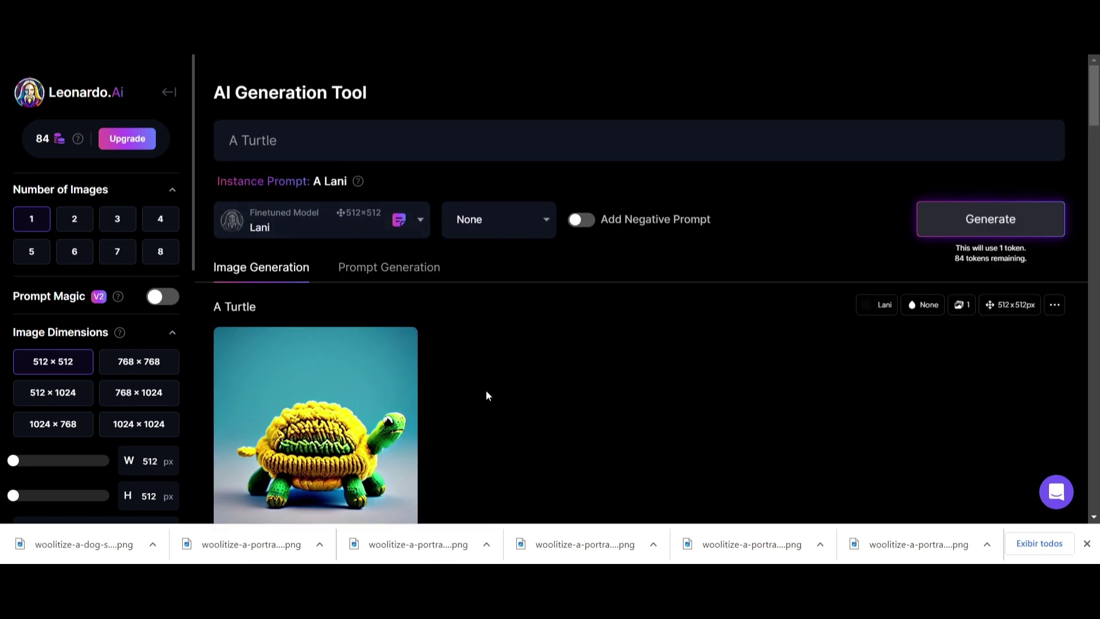
pyautogui.scroll(-3, 487, 394)
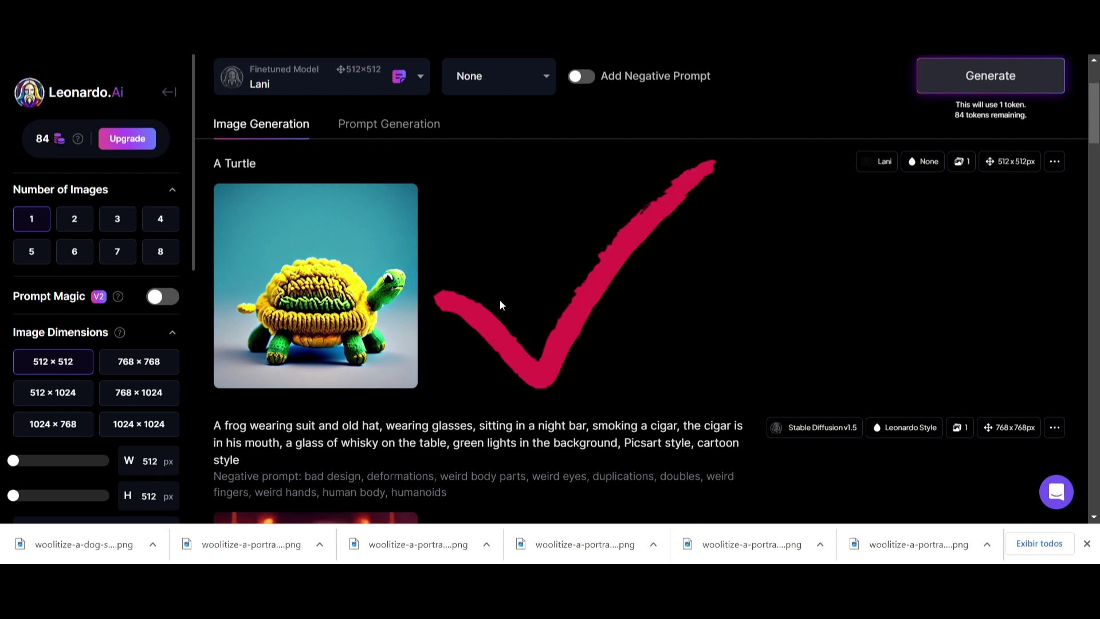
pyautogui.scroll(2, 499, 299)
pyautogui.scroll(-2, 500, 299)
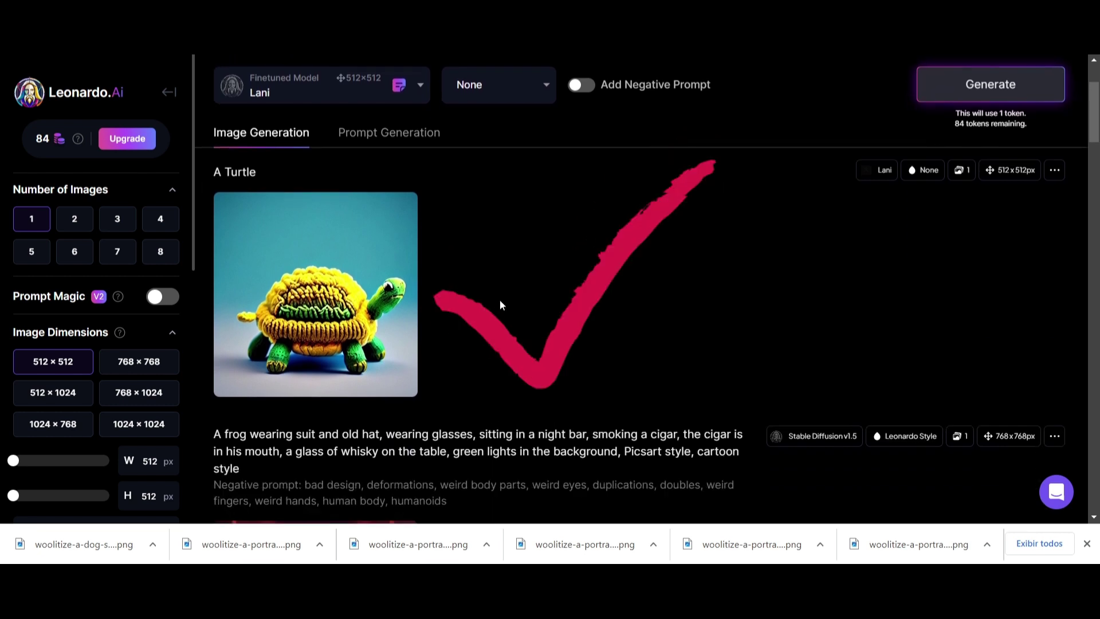
pyautogui.scroll(1, 499, 300)
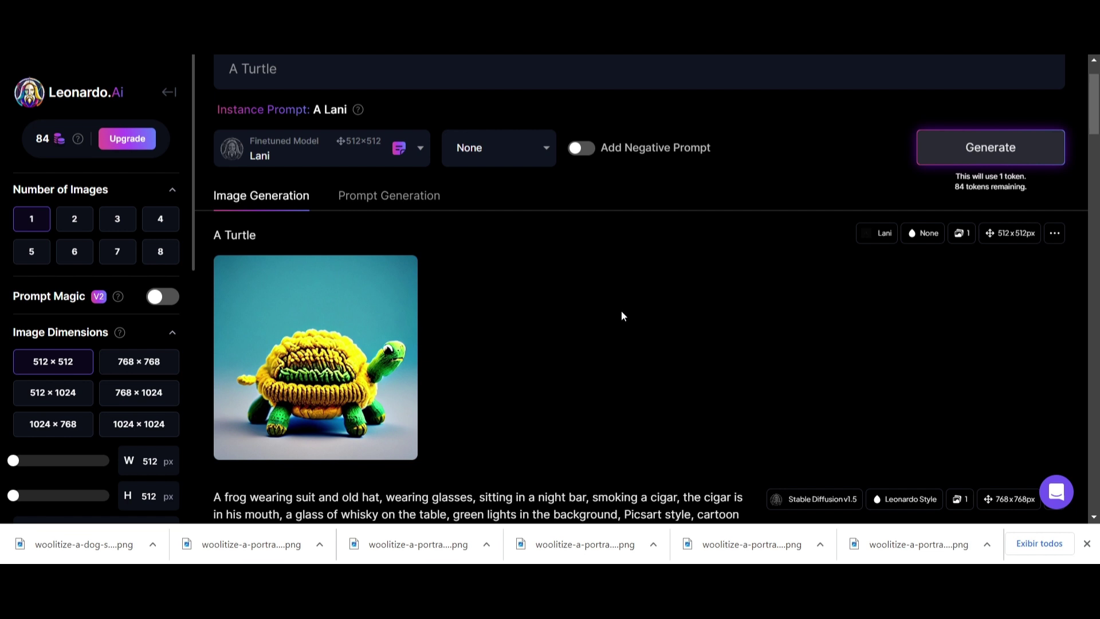
pyautogui.scroll(-1, 578, 337)
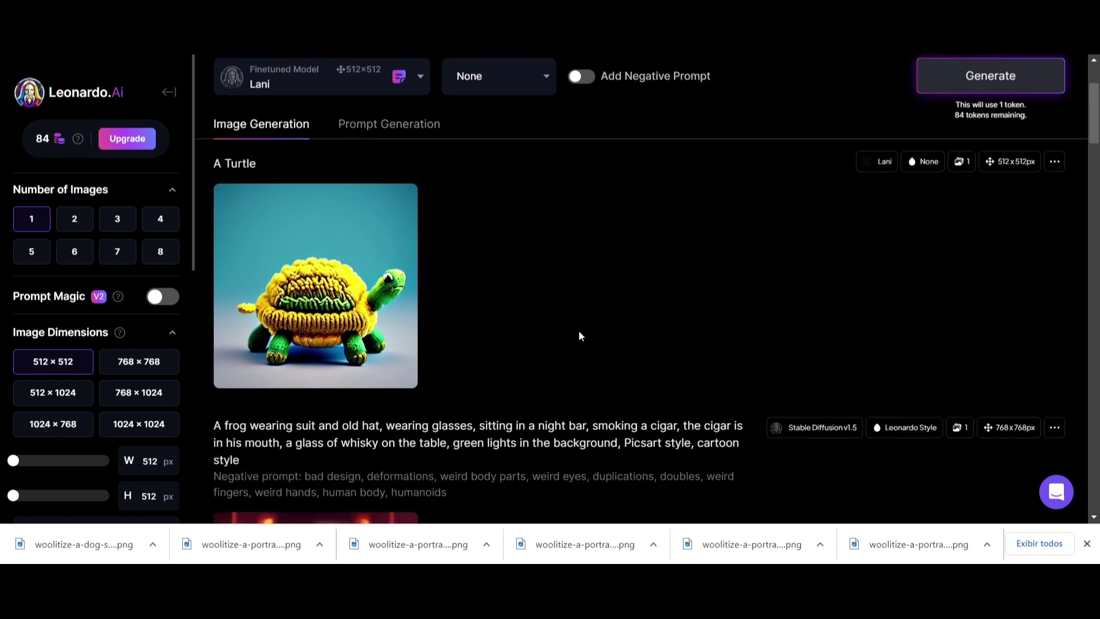
pyautogui.scroll(1, 580, 337)
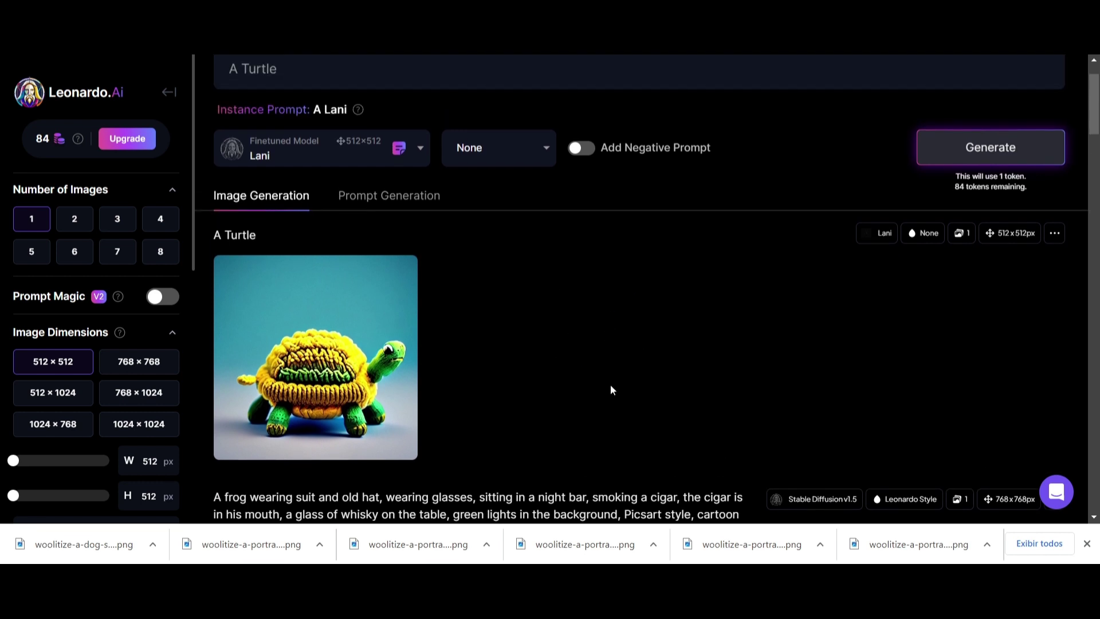
pyautogui.scroll(1, 608, 383)
pyautogui.scroll(-1, 604, 386)
pyautogui.scroll(-4, 501, 343)
pyautogui.scroll(3, 502, 343)
pyautogui.scroll(1, 500, 344)
pyautogui.scroll(1, 486, 349)
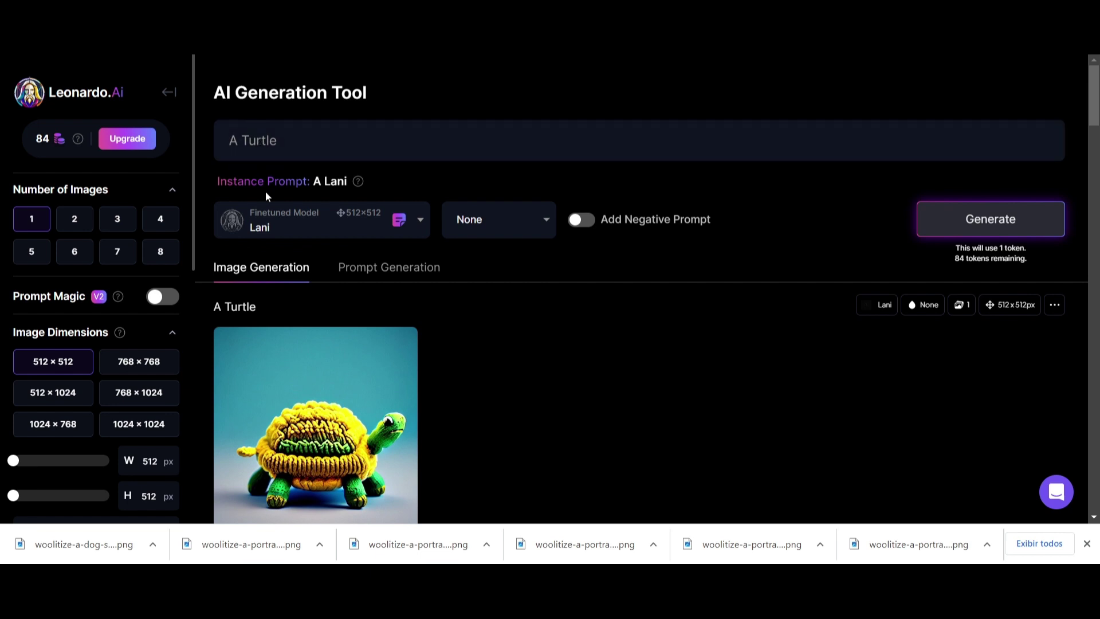
pyautogui.moveTo(359, 186)
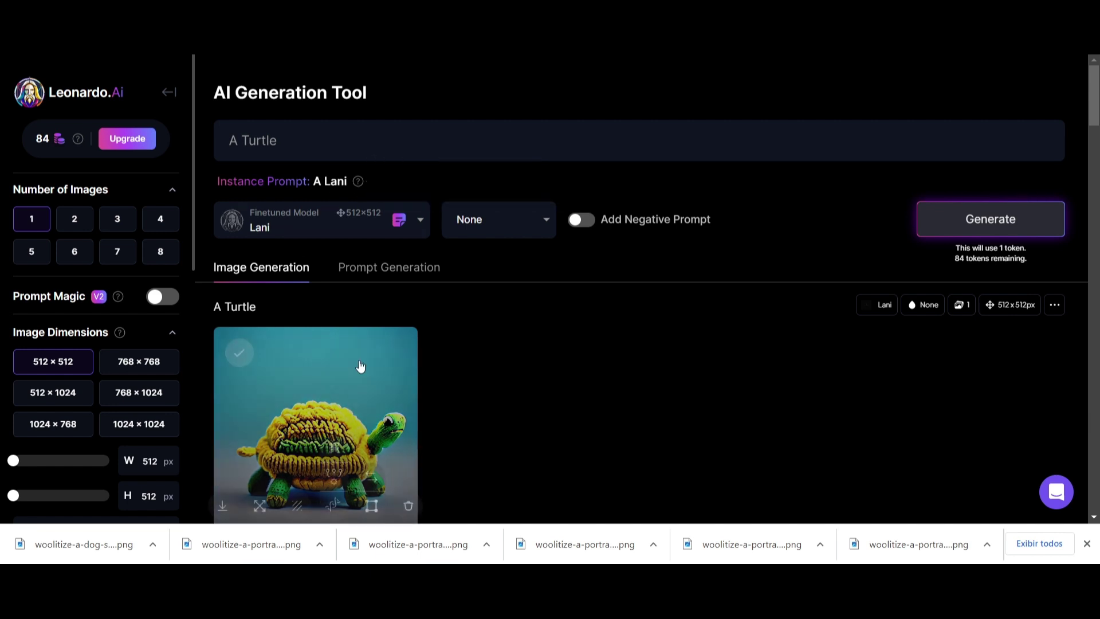
pyautogui.scroll(-3, 344, 374)
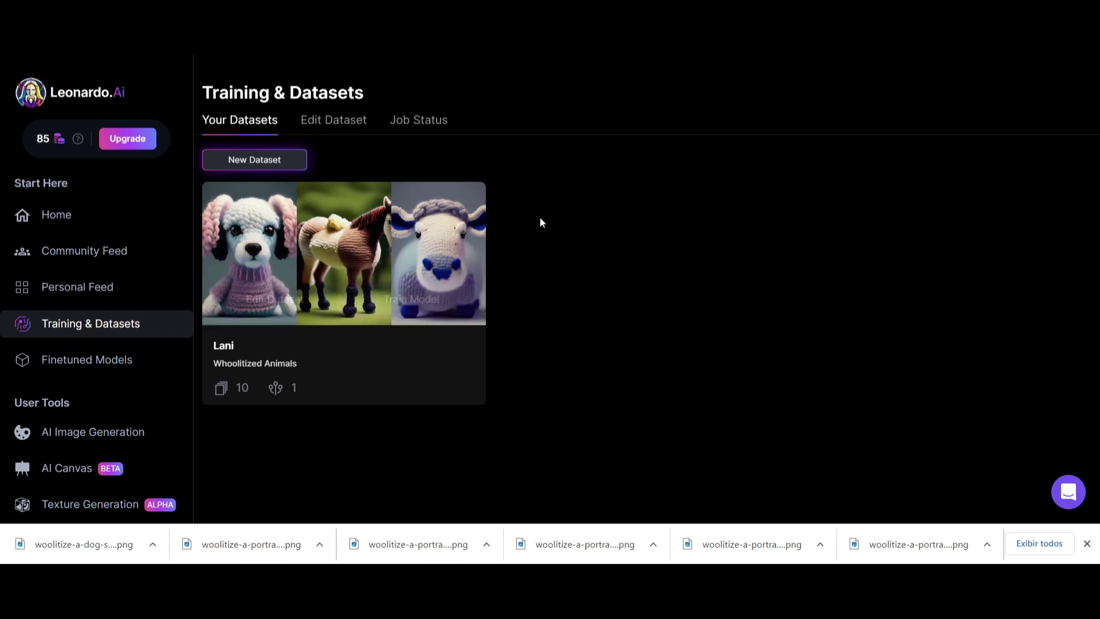
# Return to the existing datasets and open the Lani dataset for editing, with its images and upload option in view
pyautogui.moveTo(417, 234)
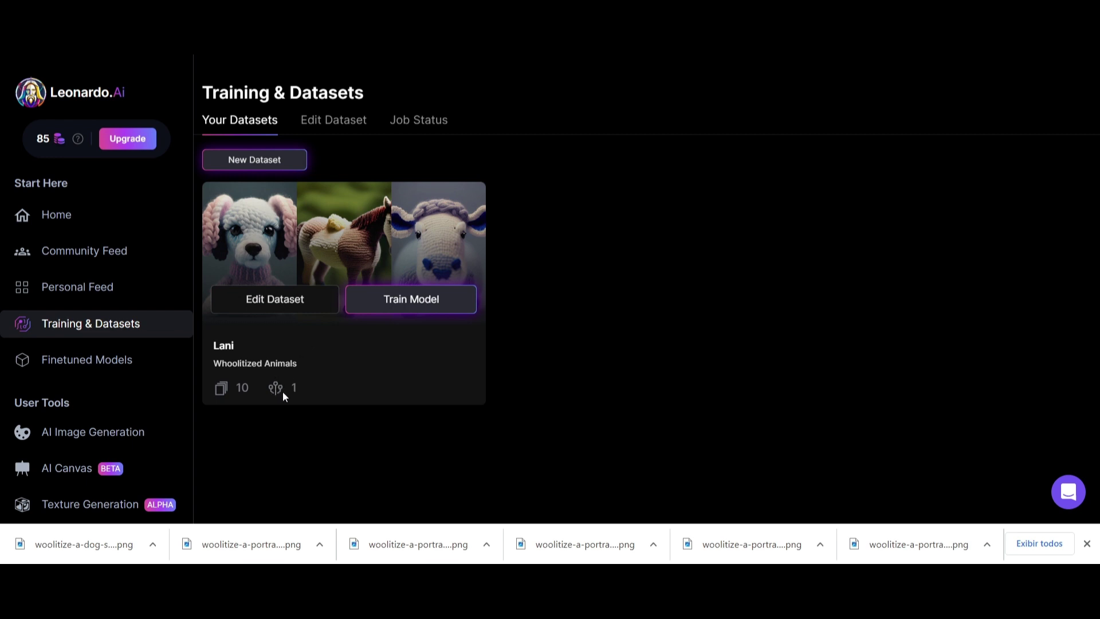
pyautogui.click(345, 128)
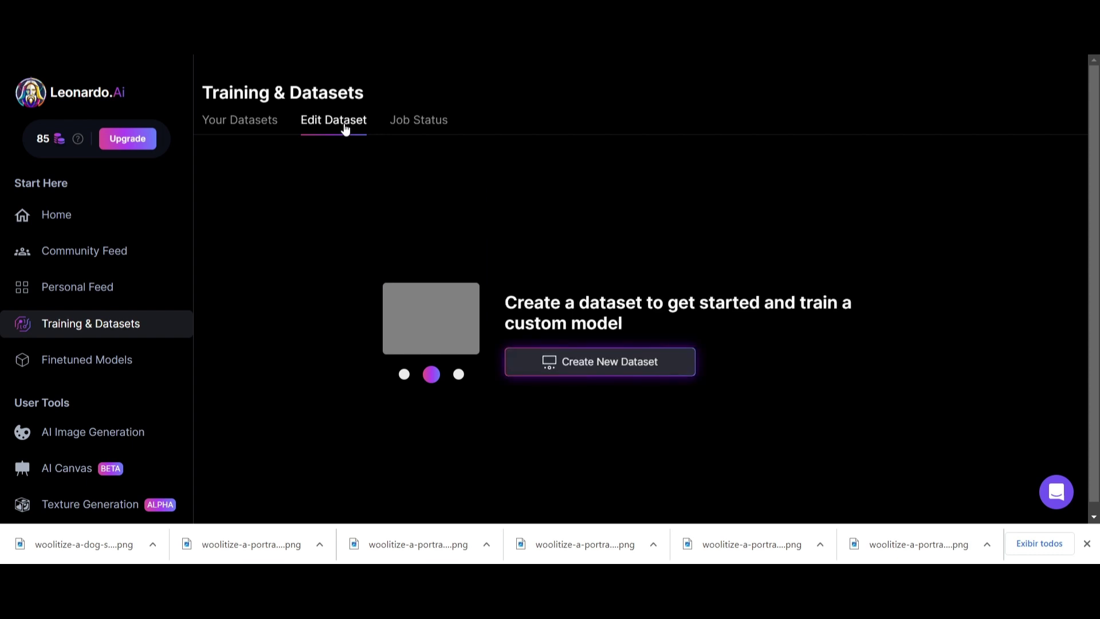
pyautogui.click(277, 125)
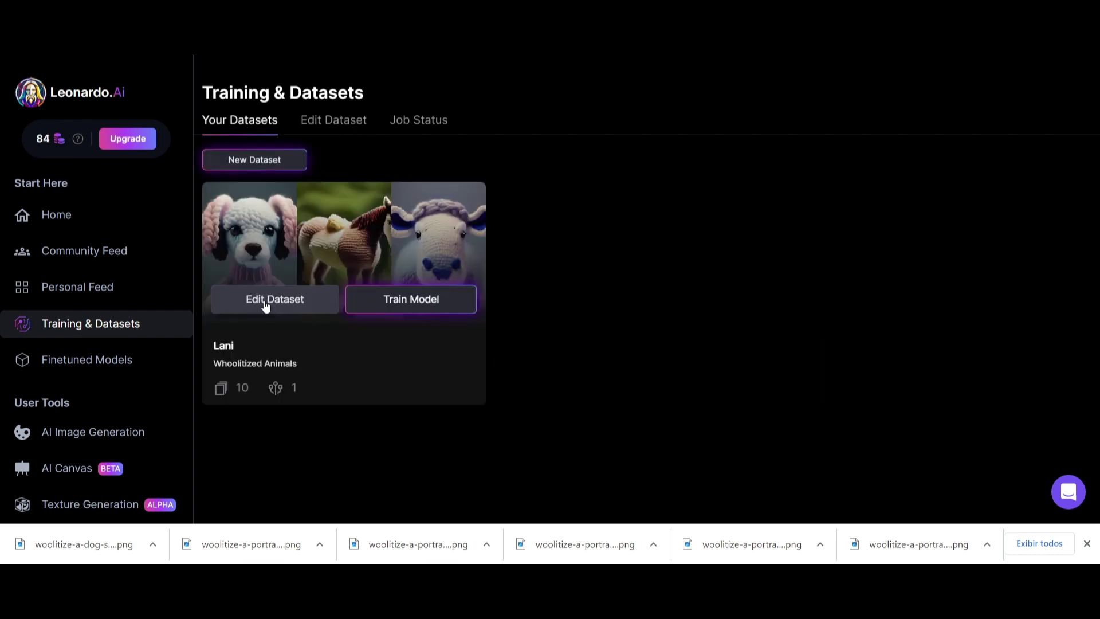
pyautogui.click(336, 127)
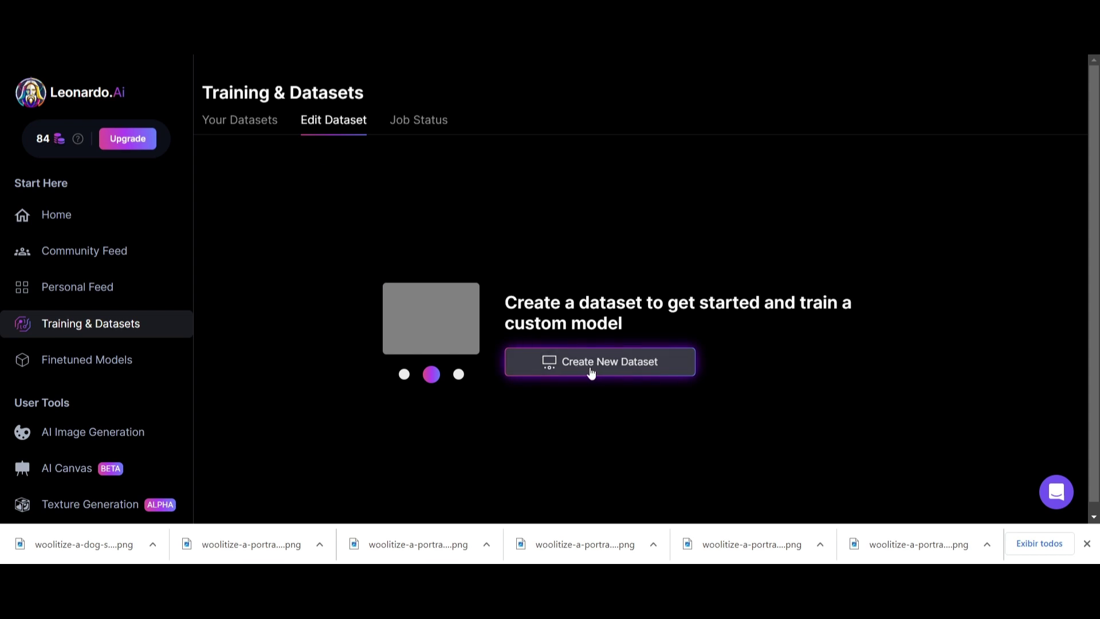
pyautogui.click(252, 126)
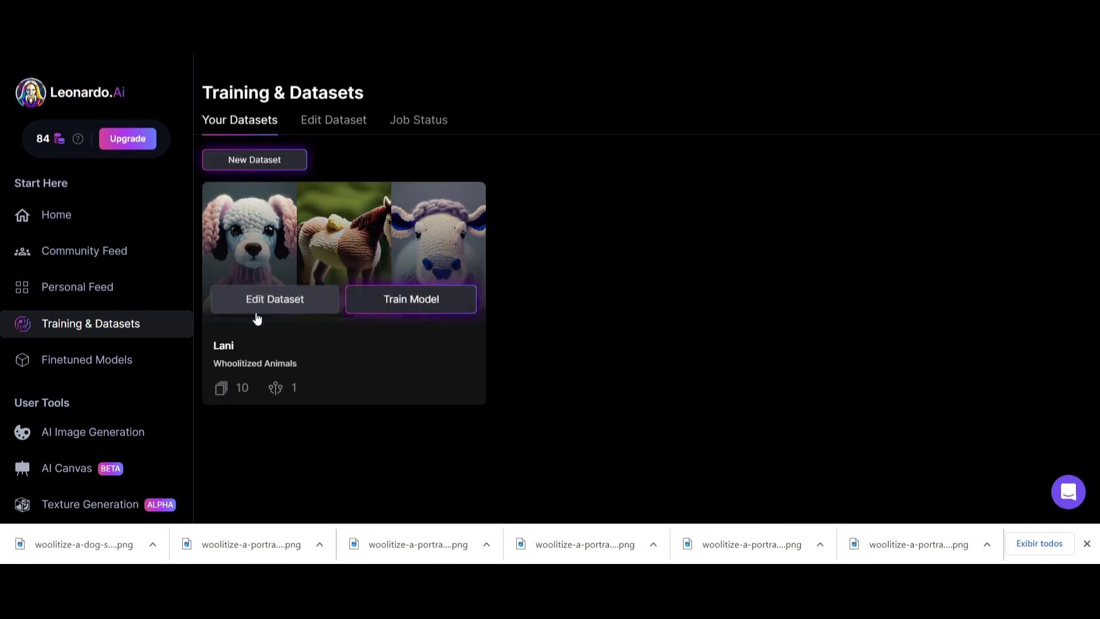
pyautogui.click(269, 303)
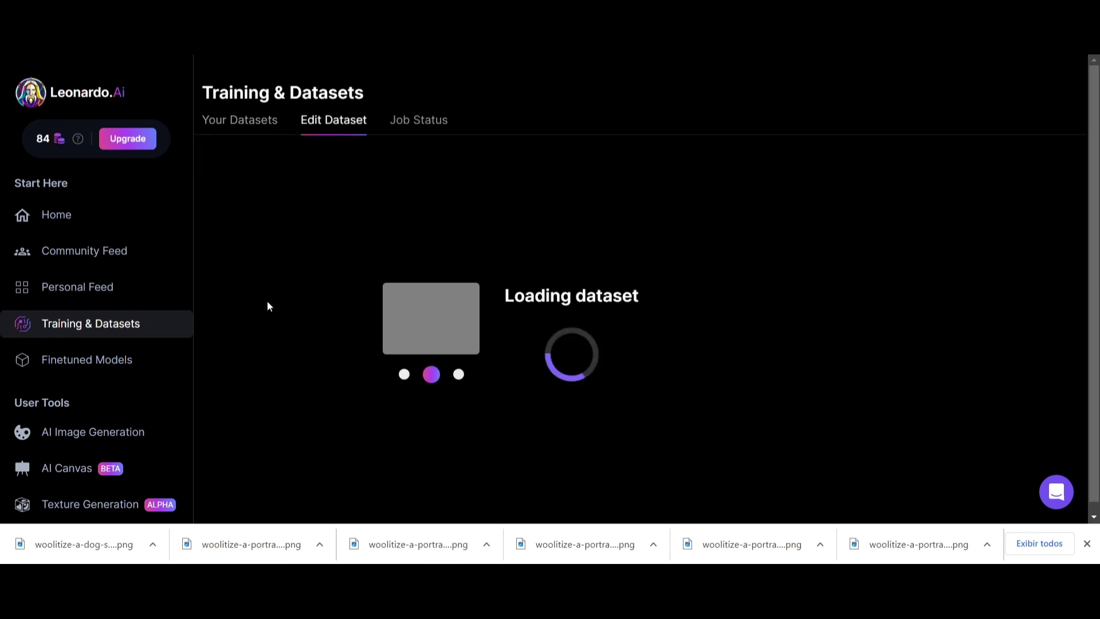
pyautogui.scroll(-1, 569, 344)
pyautogui.scroll(-1, 571, 321)
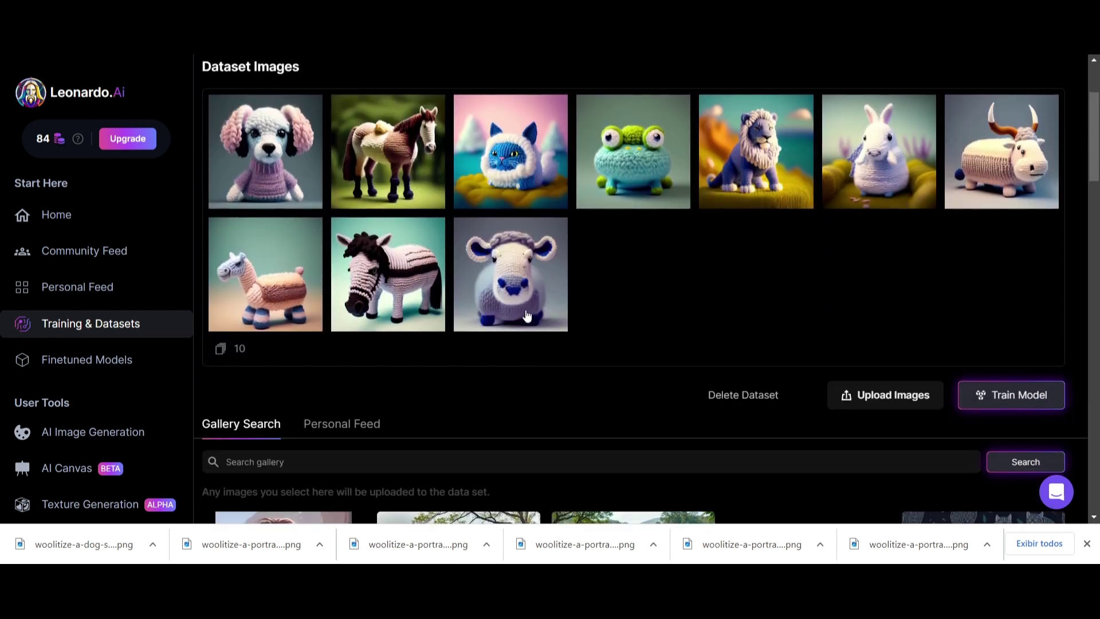
pyautogui.scroll(1, 527, 315)
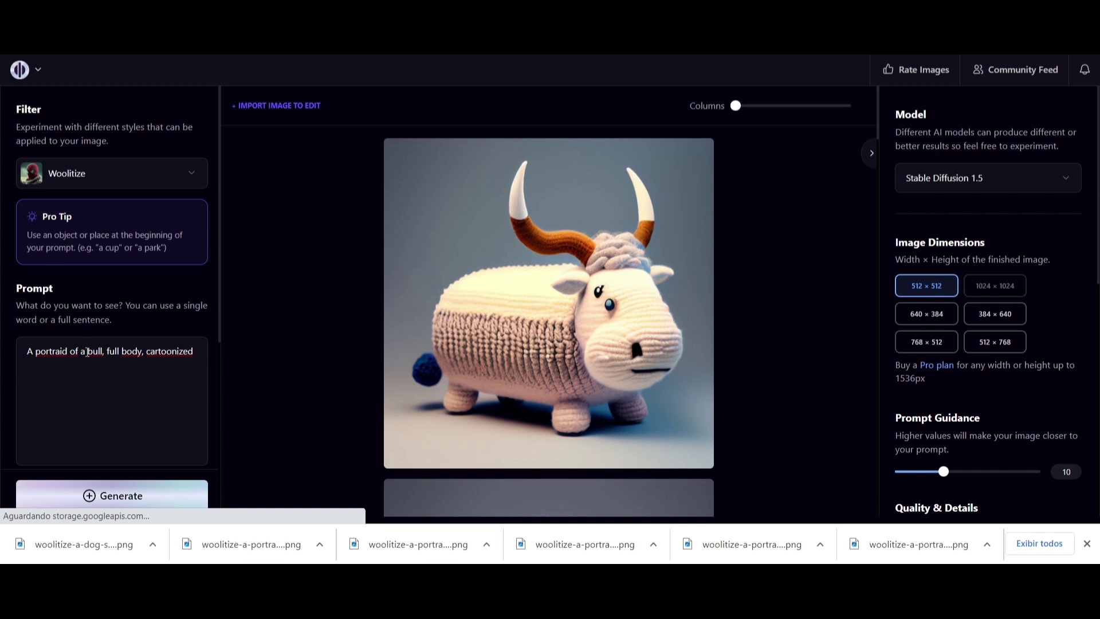
# Switch to the image generator with the Woolitize filter and generate "A portraid of a elephant full body, cartoonized"
pyautogui.moveTo(87, 350); pyautogui.dragTo(101, 352)
pyautogui.write('elephant')
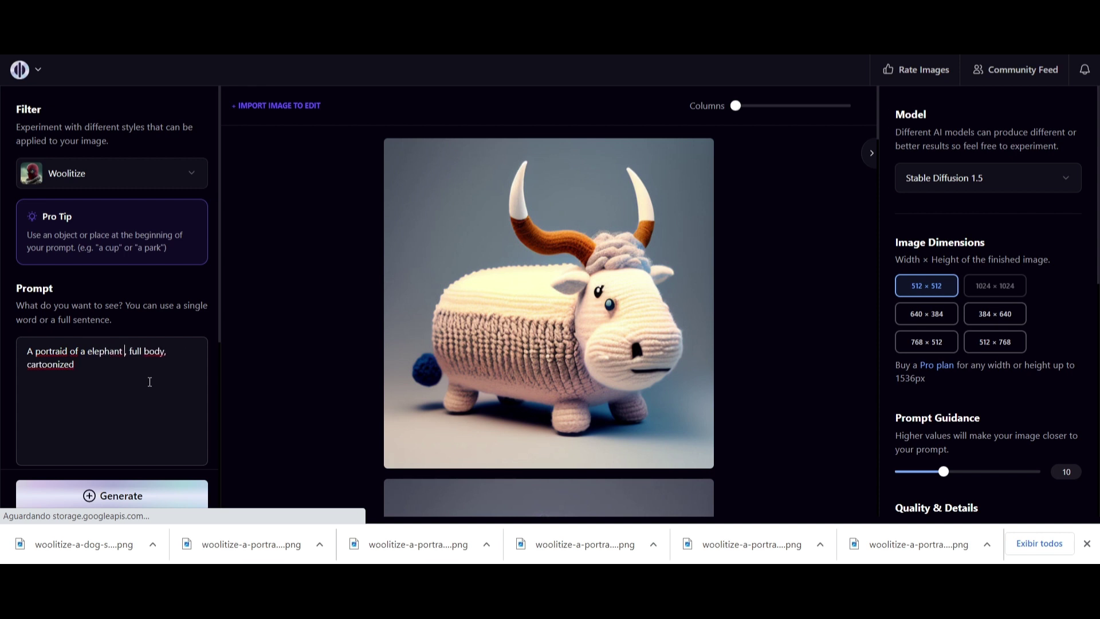
pyautogui.press('Delete')
pyautogui.click(117, 496)
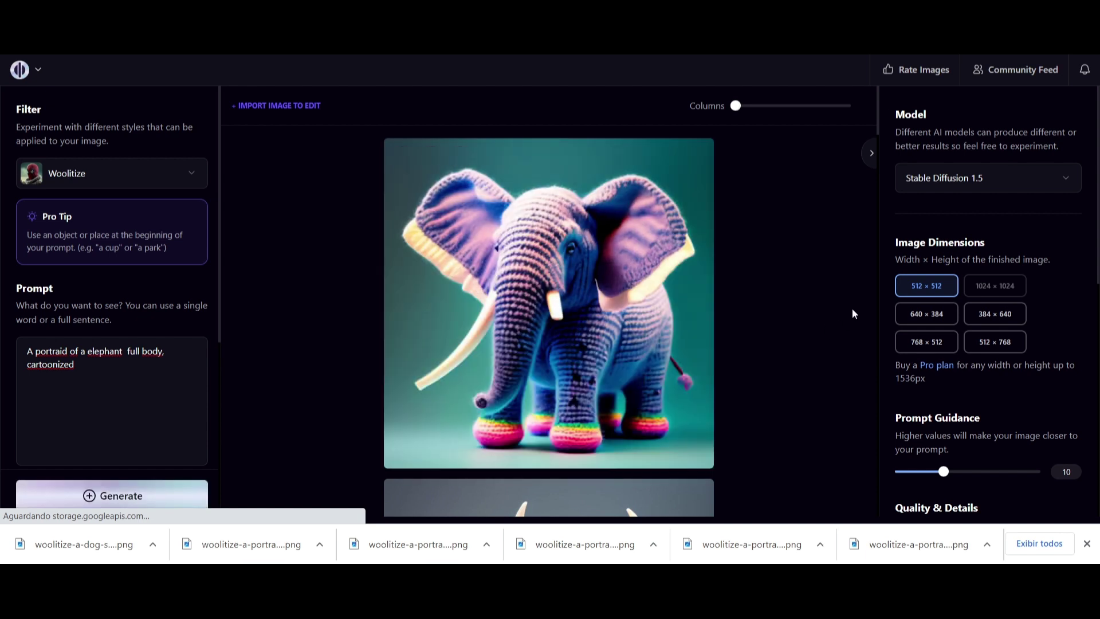
# Download the generated elephant image as a PNG into the Woolitize Collection folder
pyautogui.rightClick(546, 325)
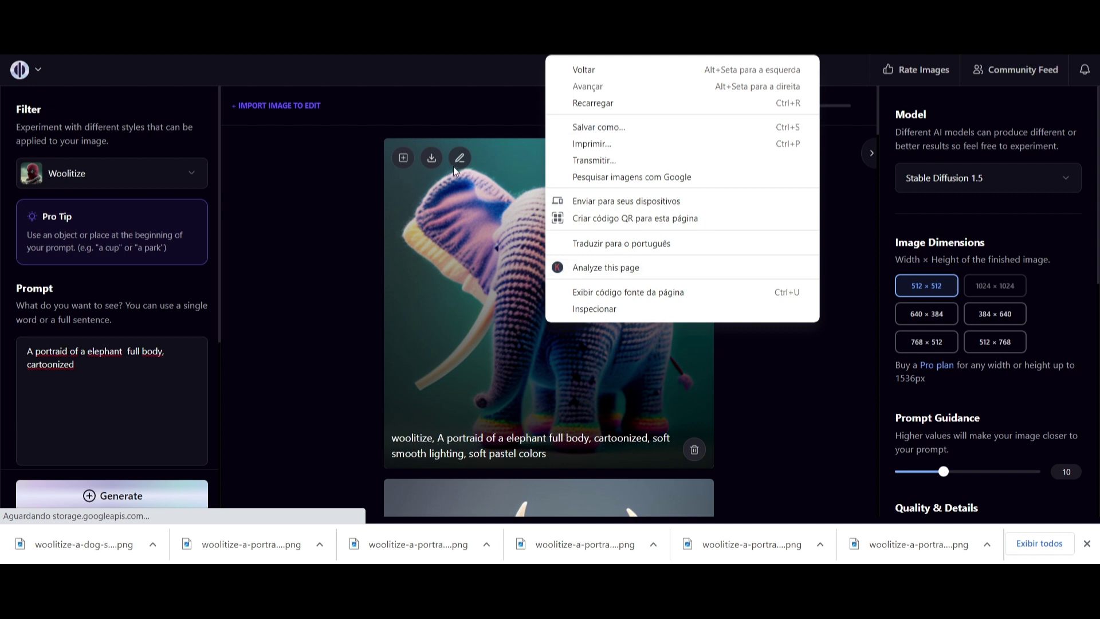
pyautogui.click(430, 160)
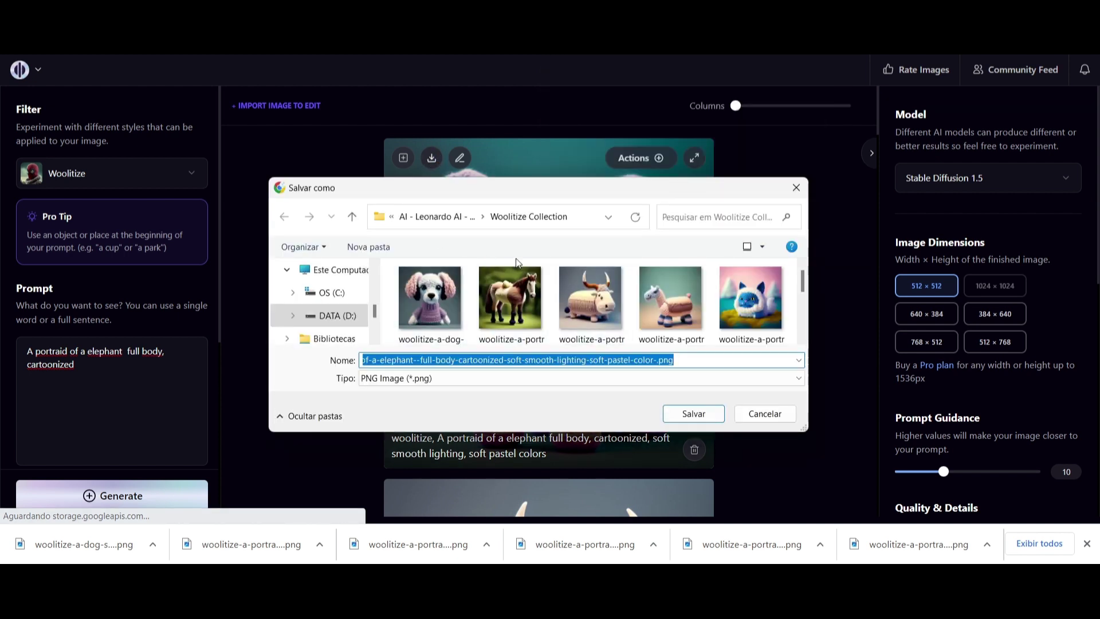
pyautogui.click(694, 416)
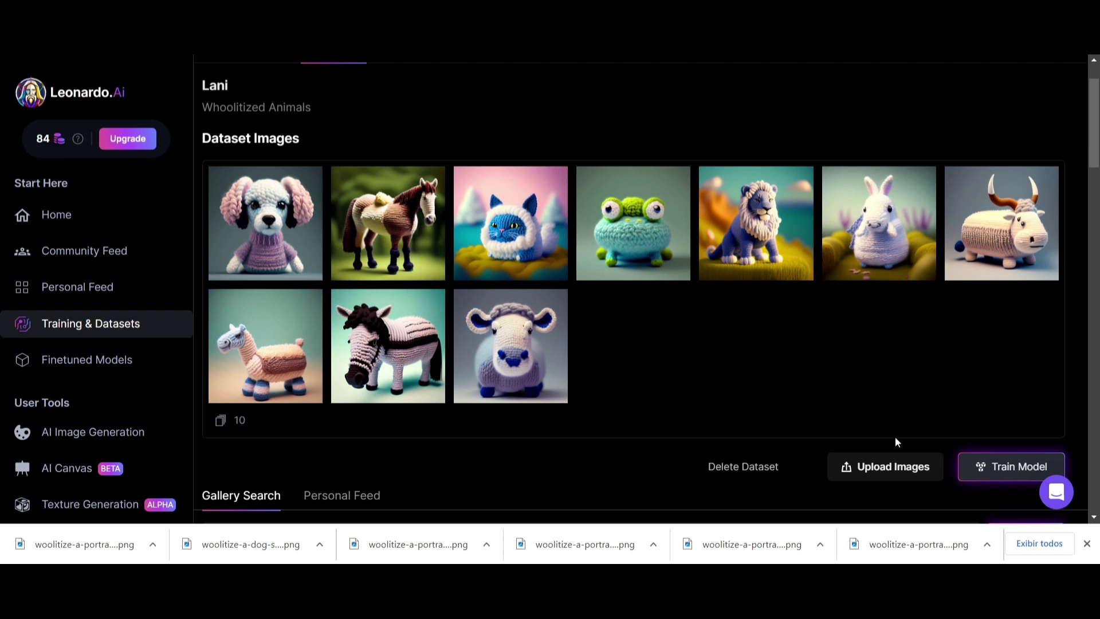
# Upload the elephant image from the Woolitize Collection folder to the Lani dataset
pyautogui.click(886, 476)
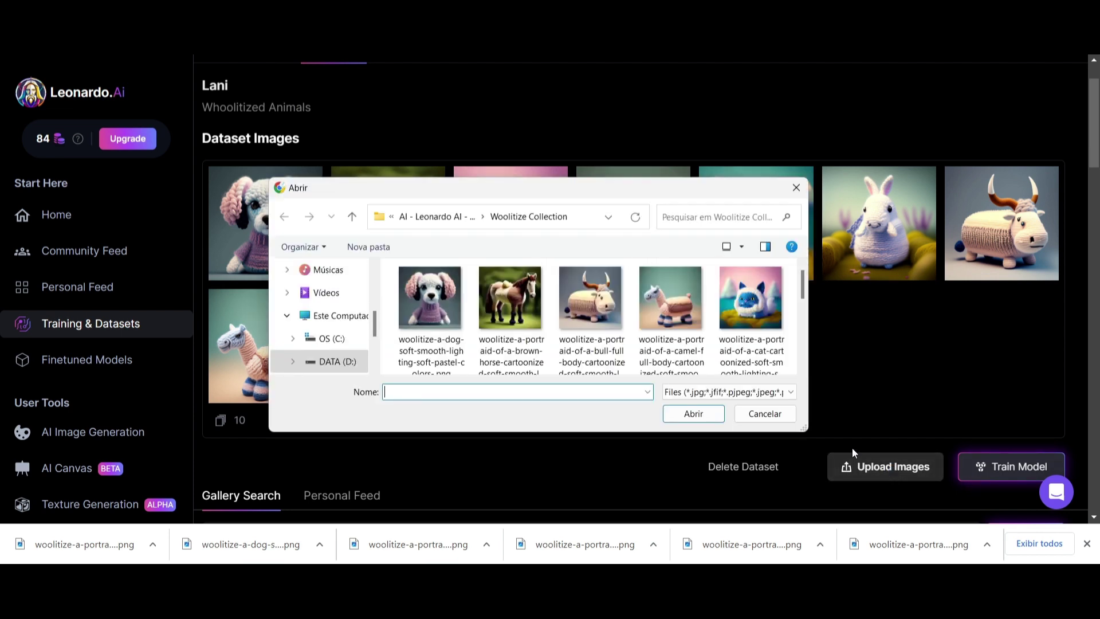
pyautogui.scroll(-2, 715, 334)
pyautogui.scroll(-2, 684, 365)
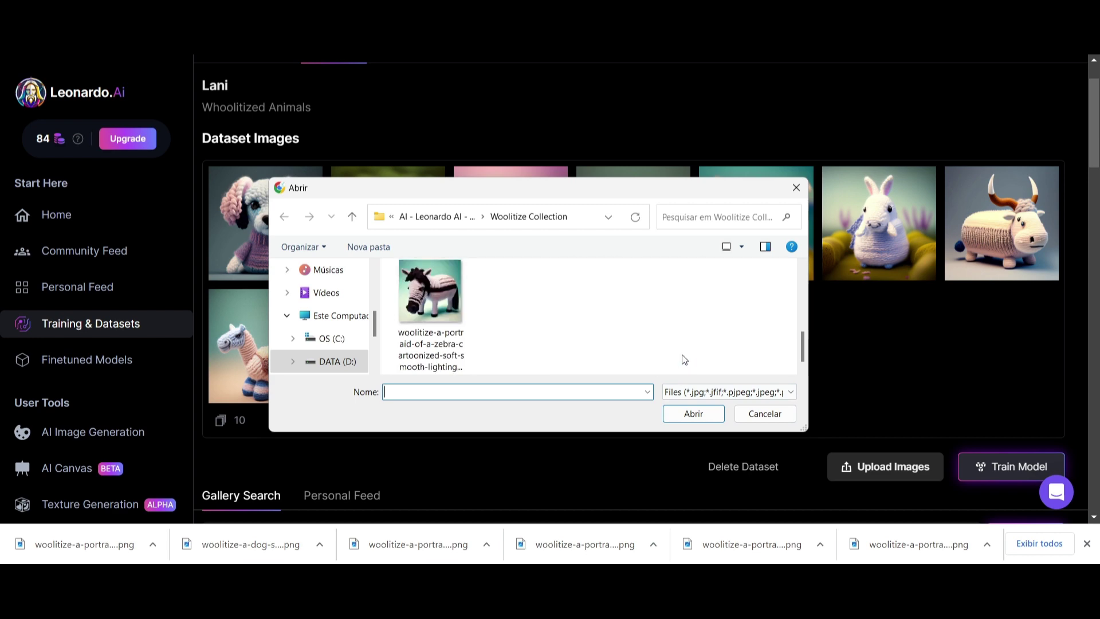
pyautogui.scroll(2, 532, 346)
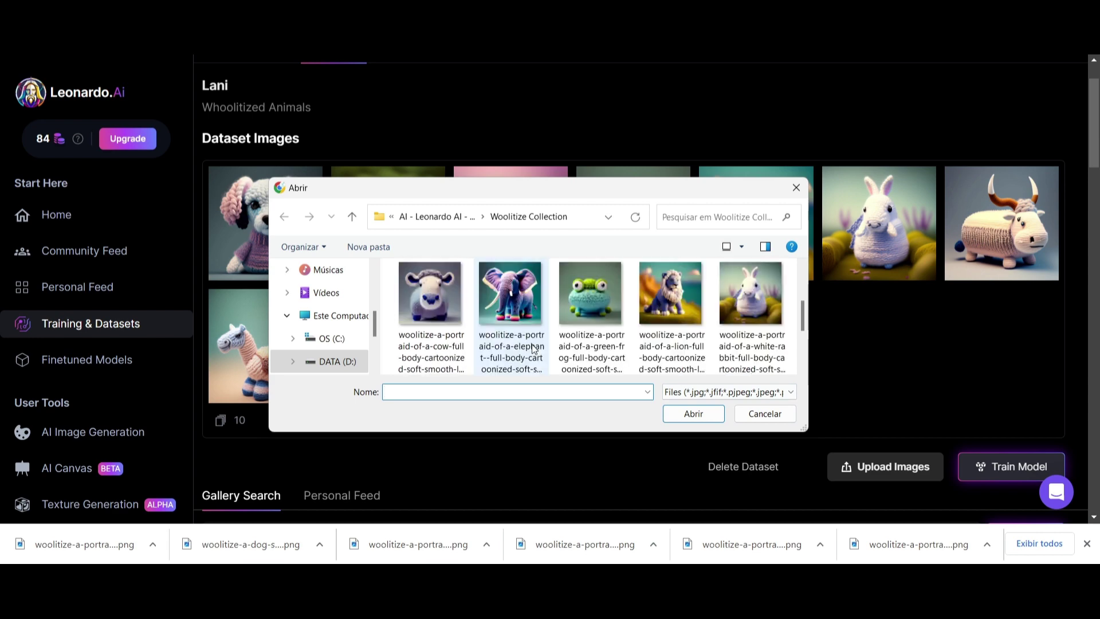
pyautogui.click(507, 298)
pyautogui.click(686, 413)
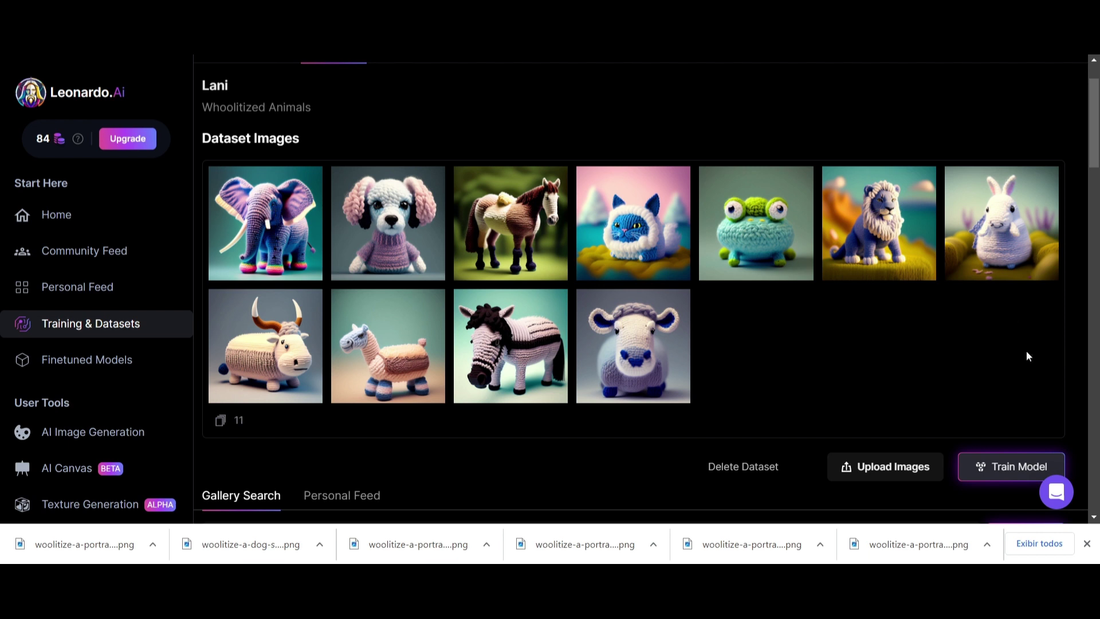
# Open the model training form for the Lani dataset and review its training settings
pyautogui.click(1006, 477)
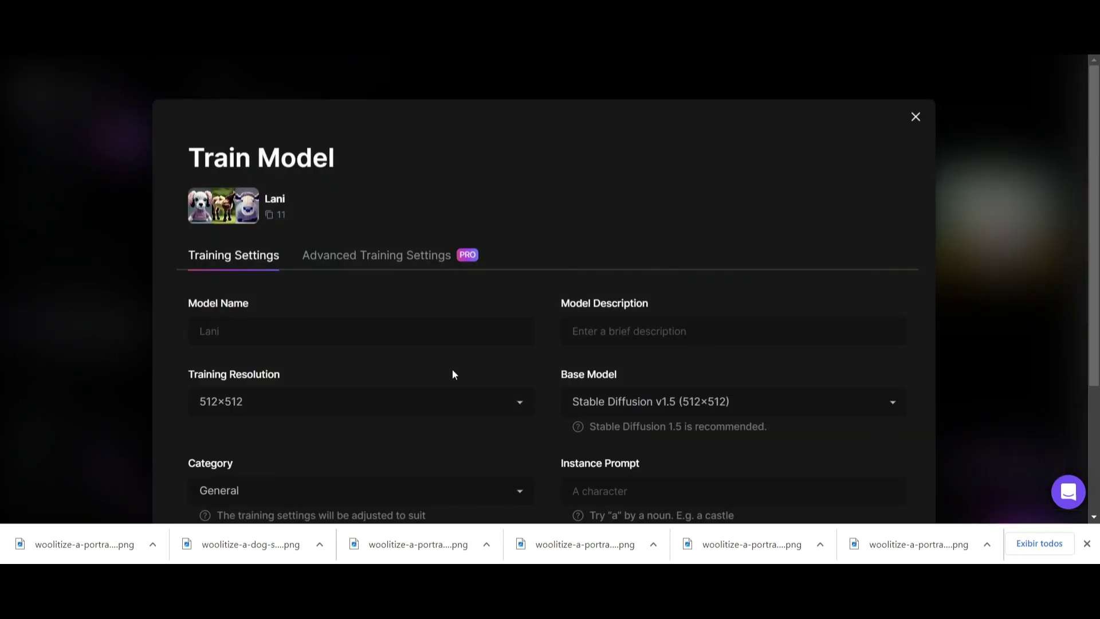
pyautogui.scroll(-3, 417, 353)
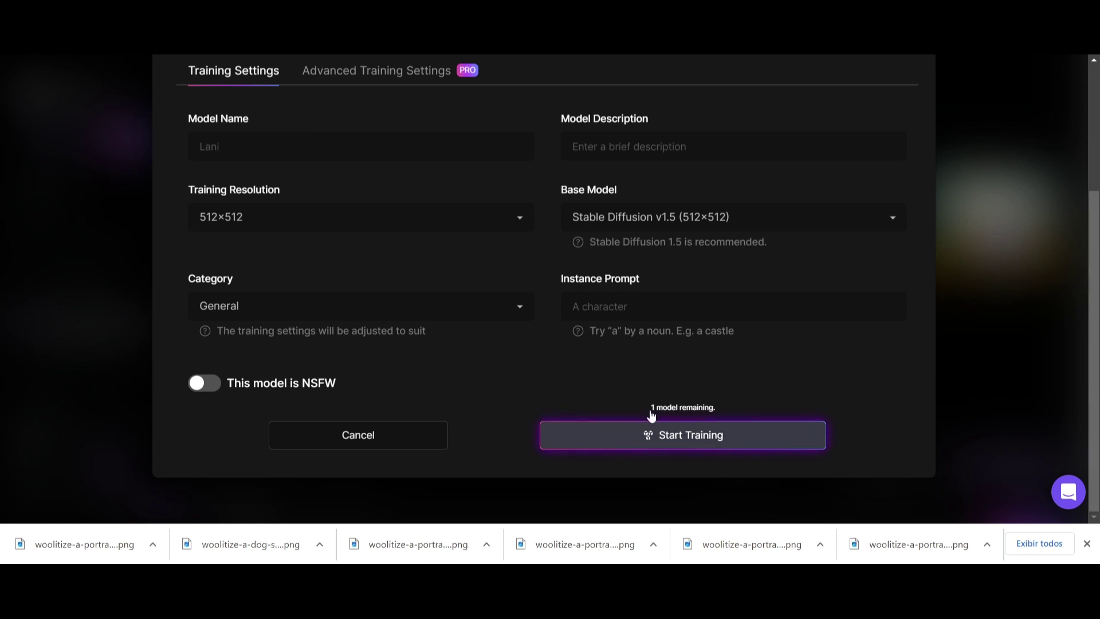
pyautogui.scroll(3, 456, 389)
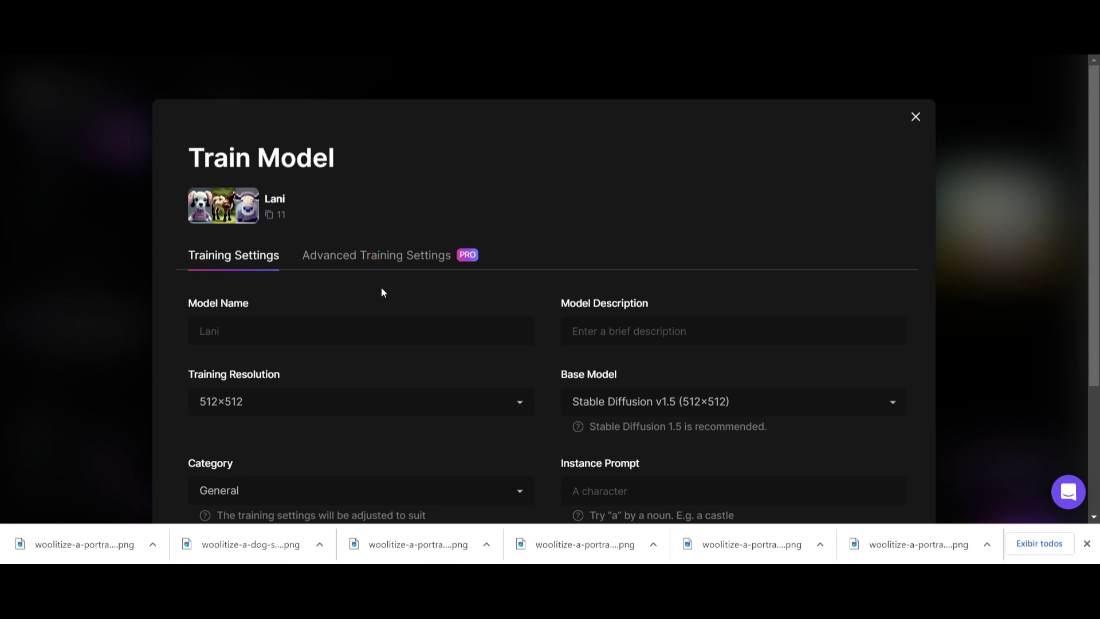
pyautogui.scroll(-1, 428, 352)
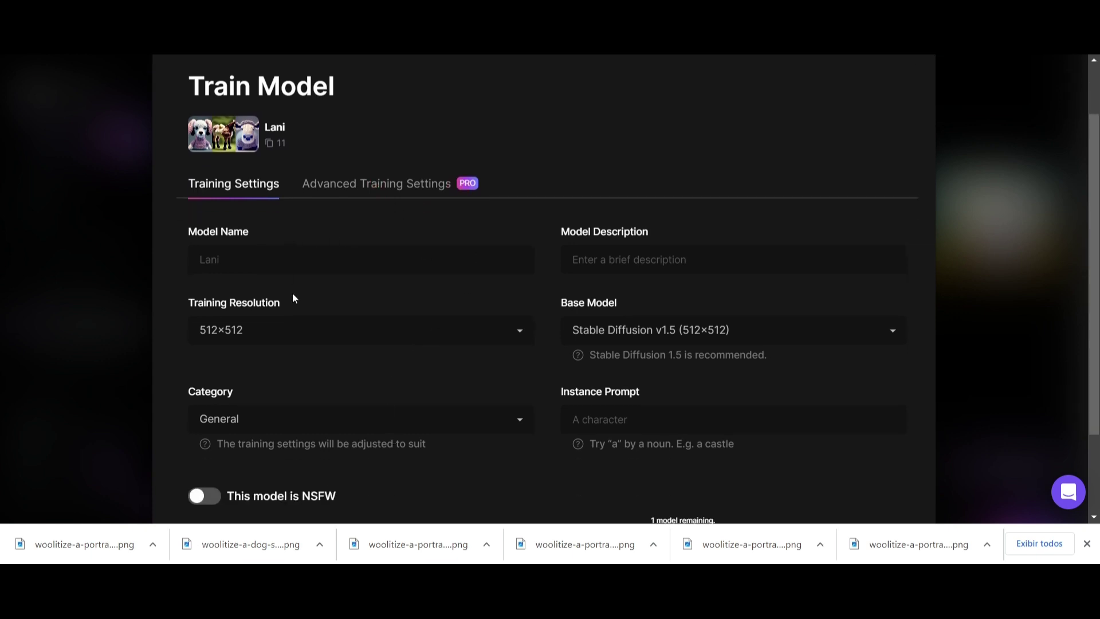
pyautogui.scroll(-2, 344, 298)
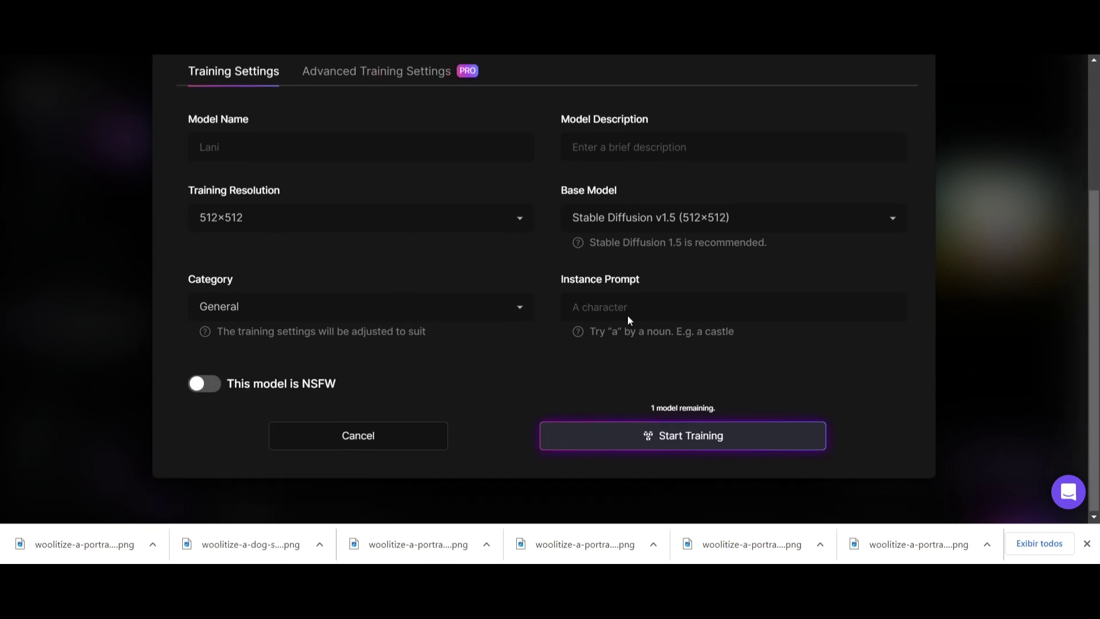
pyautogui.scroll(3, 496, 369)
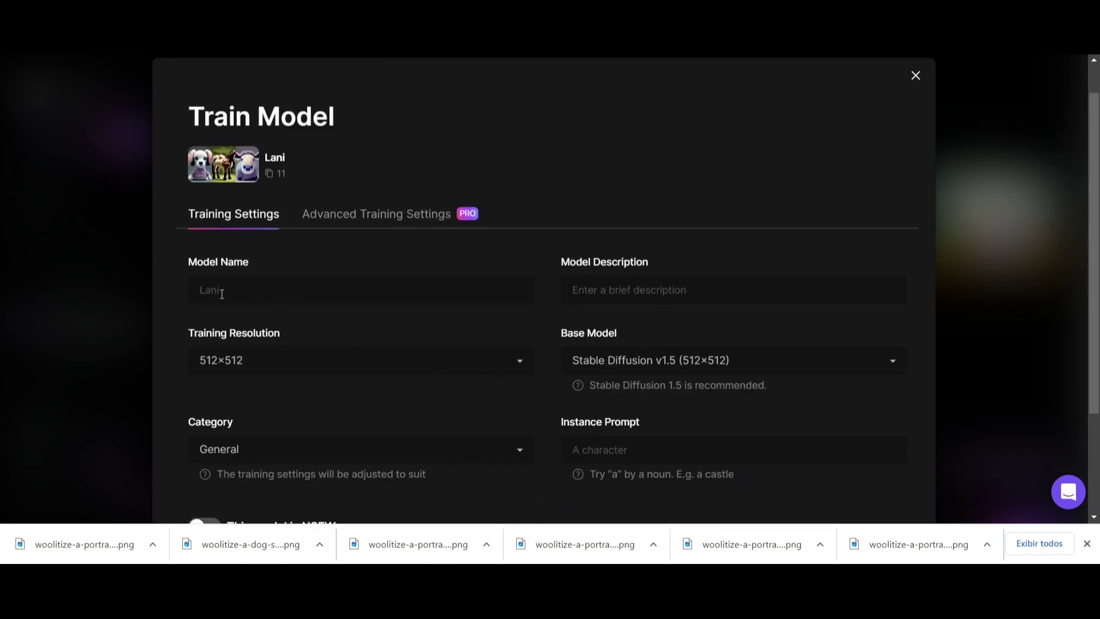
pyautogui.scroll(-2, 228, 290)
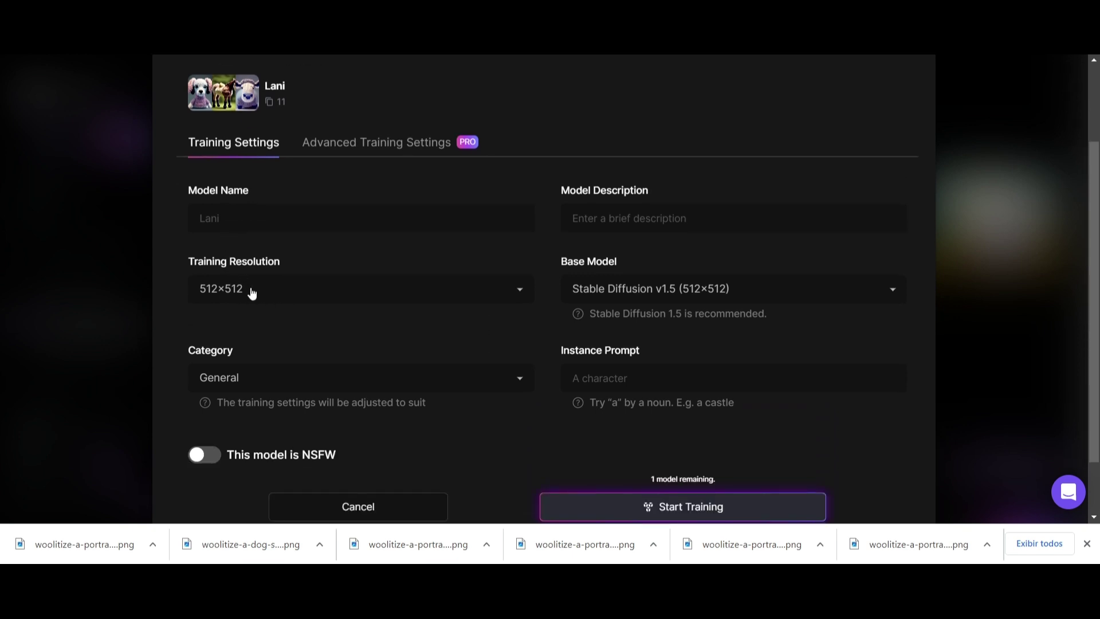
# Look through the training resolution and category options without changing either setting
pyautogui.click(520, 296)
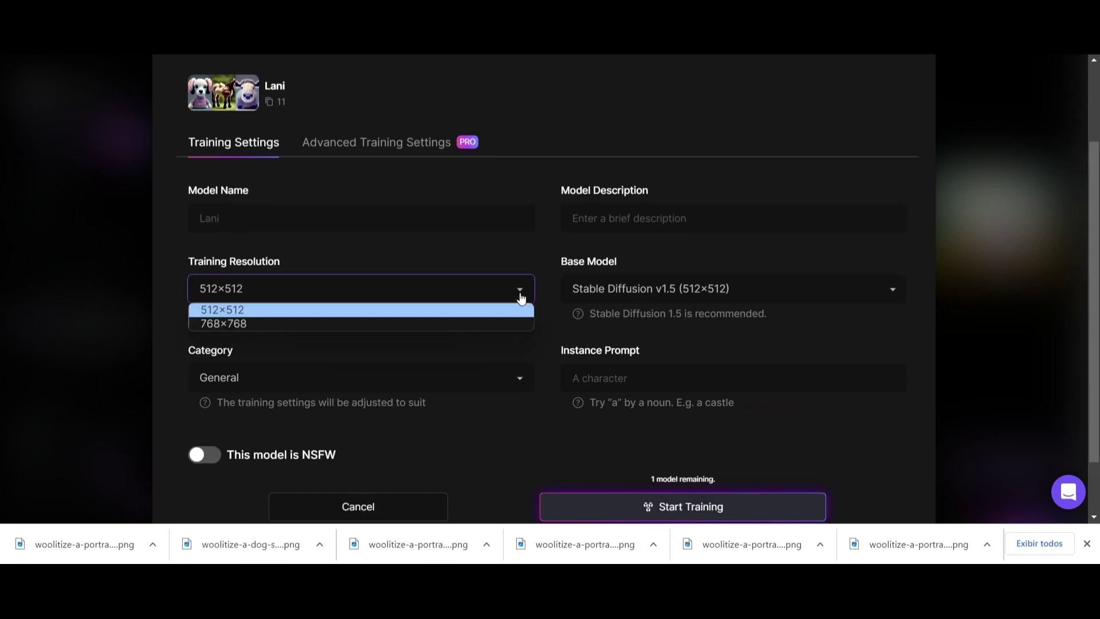
pyautogui.click(520, 296)
pyautogui.click(520, 296)
pyautogui.click(518, 295)
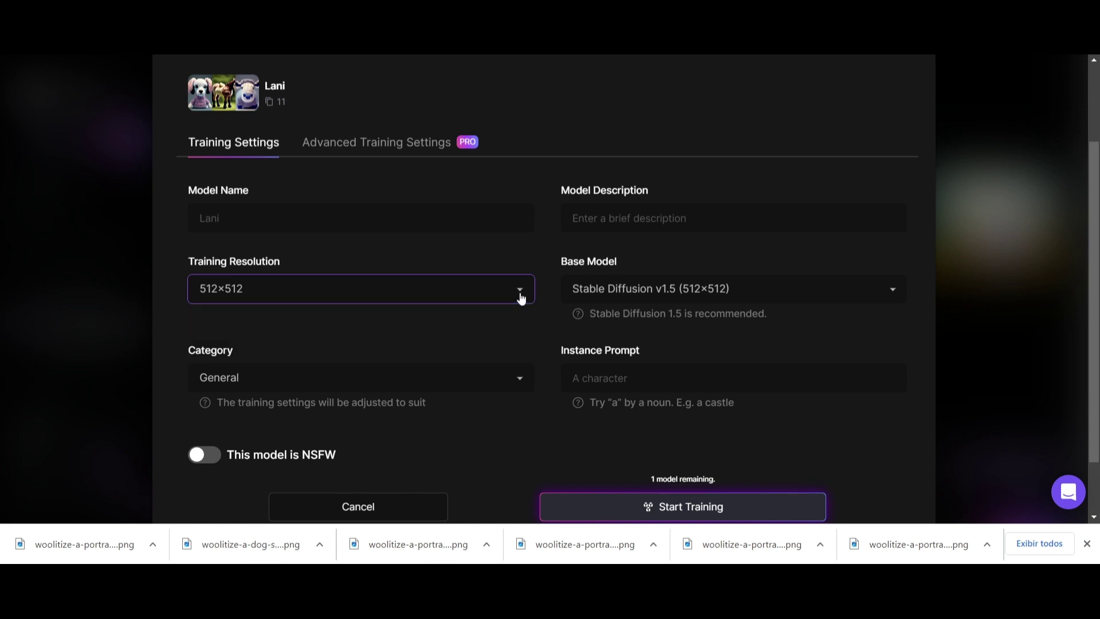
pyautogui.scroll(-2, 281, 384)
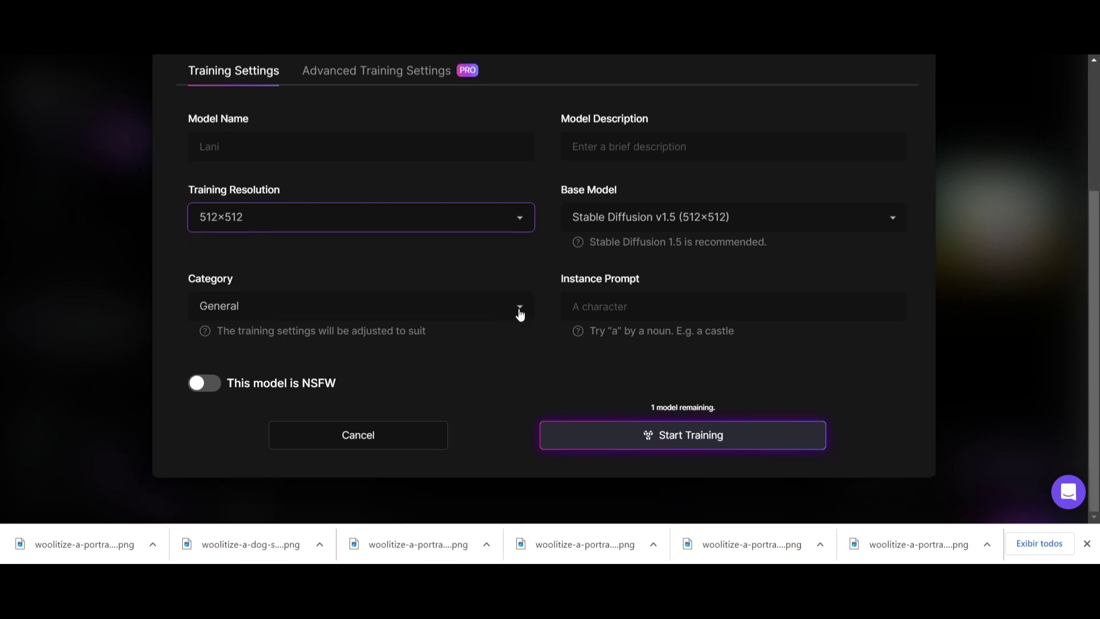
pyautogui.click(520, 312)
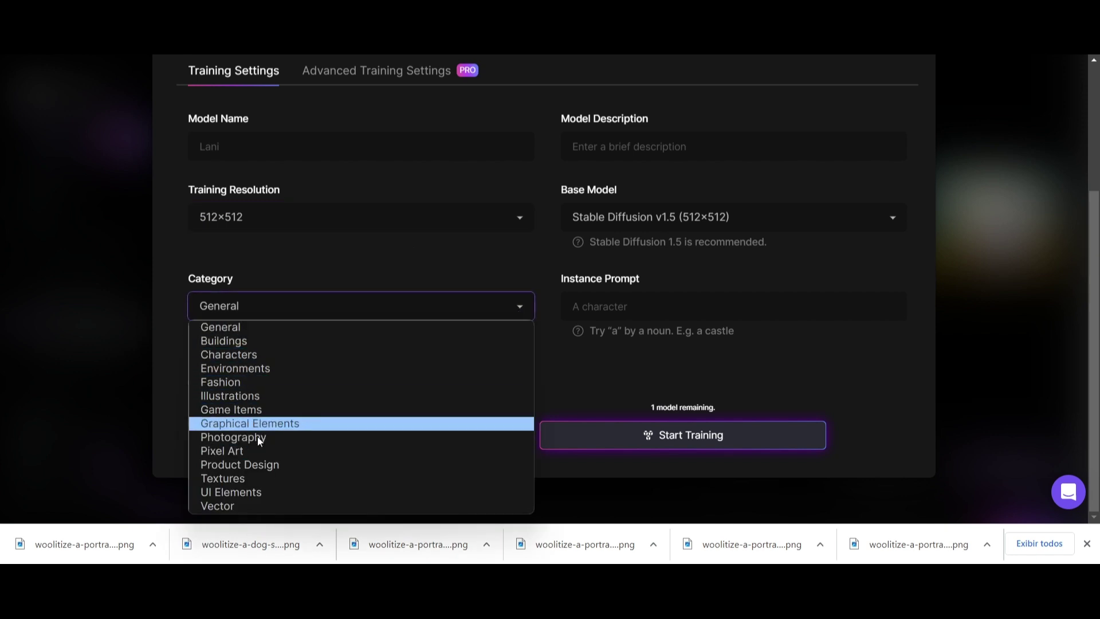
pyautogui.click(438, 253)
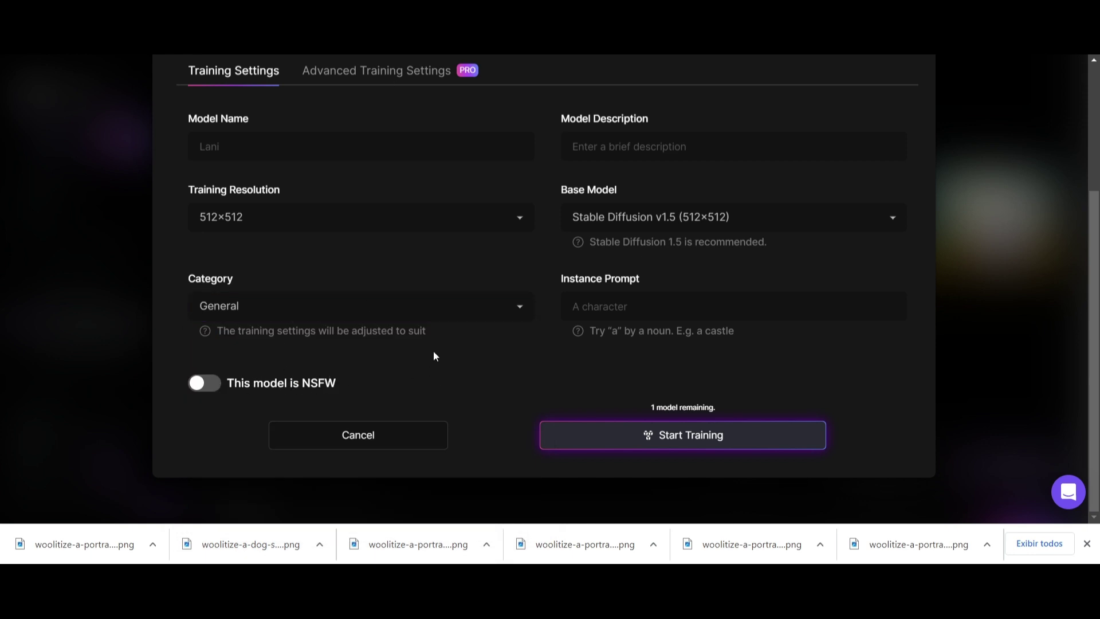
# Check the available base models and the instance prompt setting, and close the training form without starting training
pyautogui.scroll(3, 580, 303)
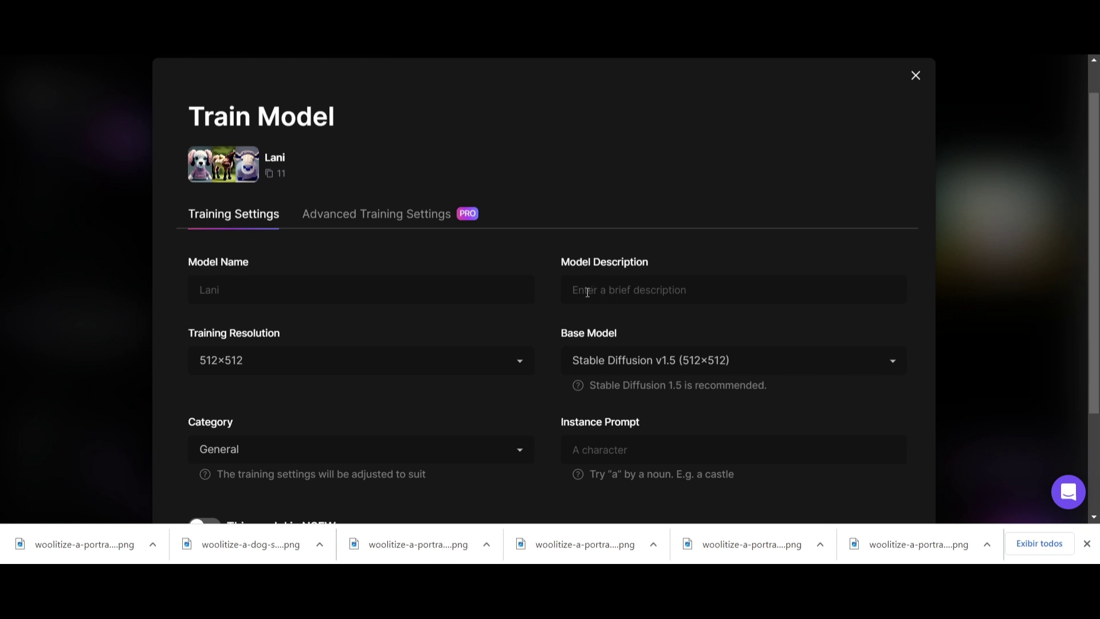
pyautogui.scroll(-1, 587, 293)
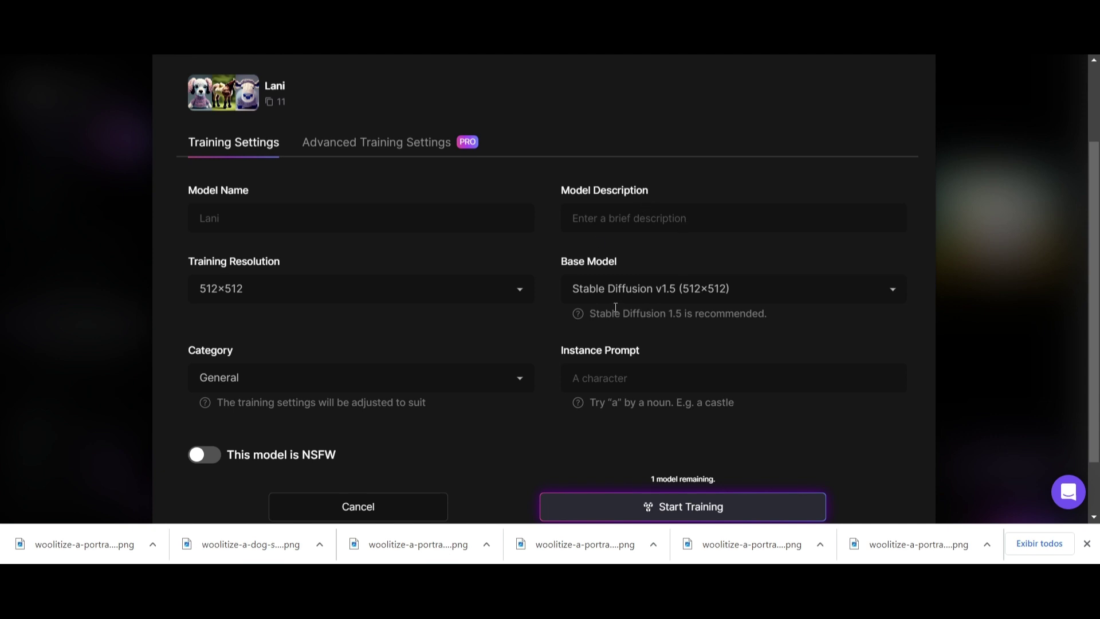
pyautogui.click(894, 297)
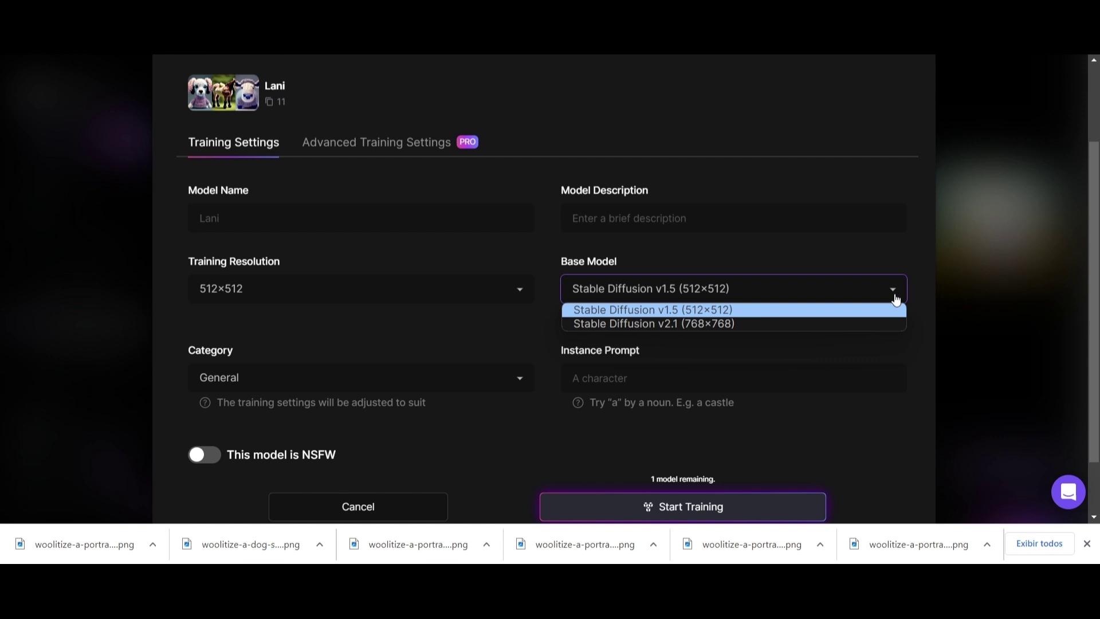
pyautogui.click(894, 297)
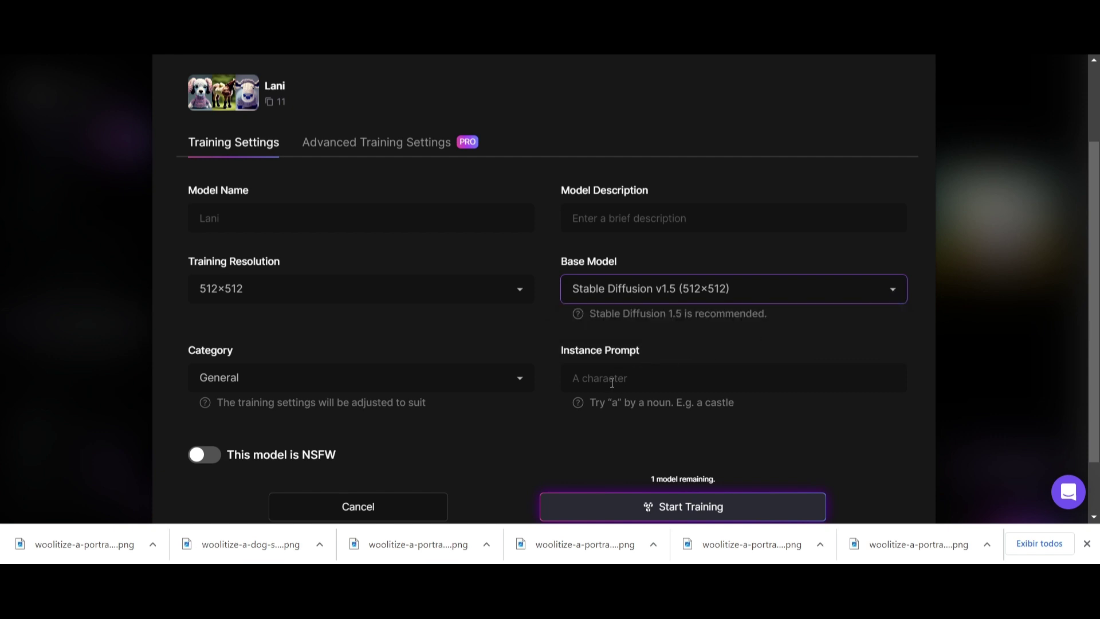
pyautogui.scroll(-2, 612, 383)
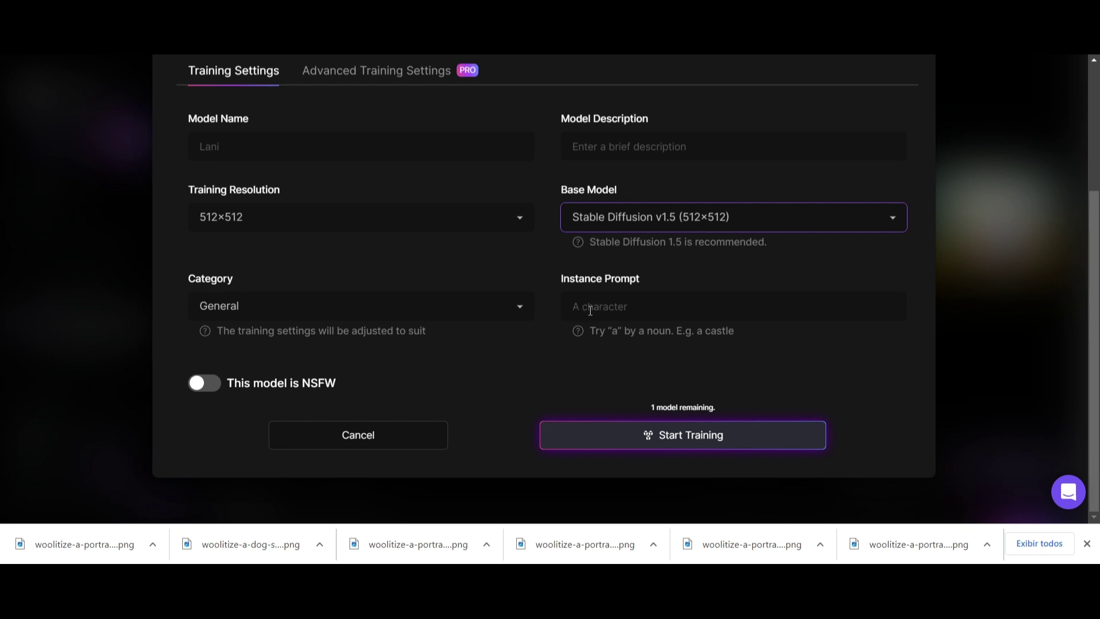
pyautogui.scroll(5, 507, 318)
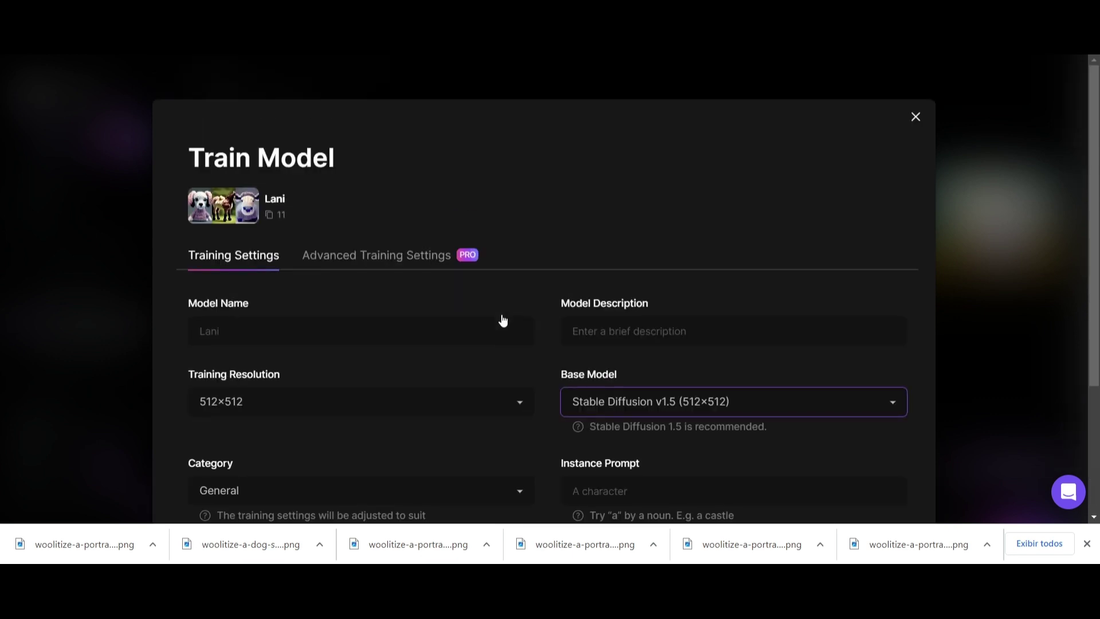
pyautogui.click(915, 118)
# Review the images in the Lani dataset and check the training job status before returning to the dataset overview
pyautogui.scroll(2, 453, 312)
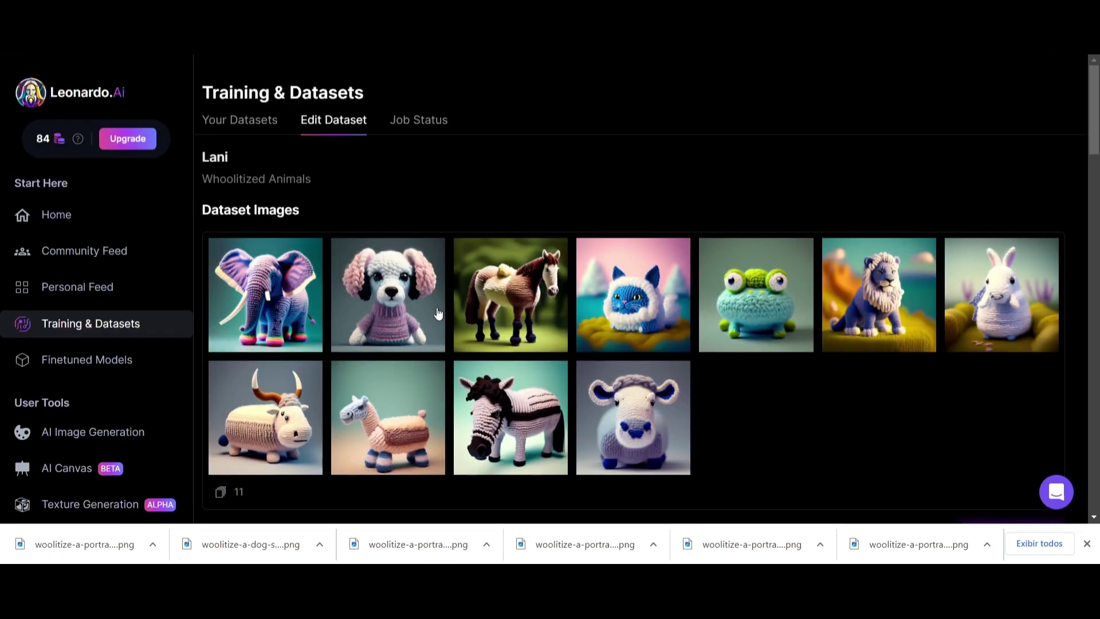
pyautogui.scroll(-5, 280, 308)
pyautogui.scroll(4, 603, 179)
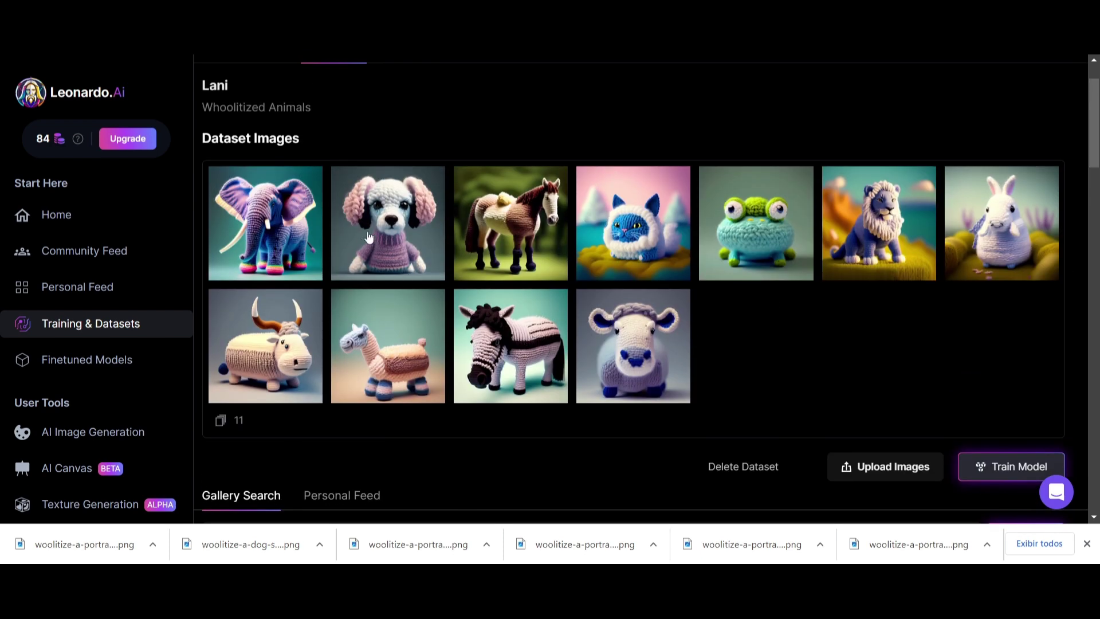
pyautogui.scroll(1, 366, 237)
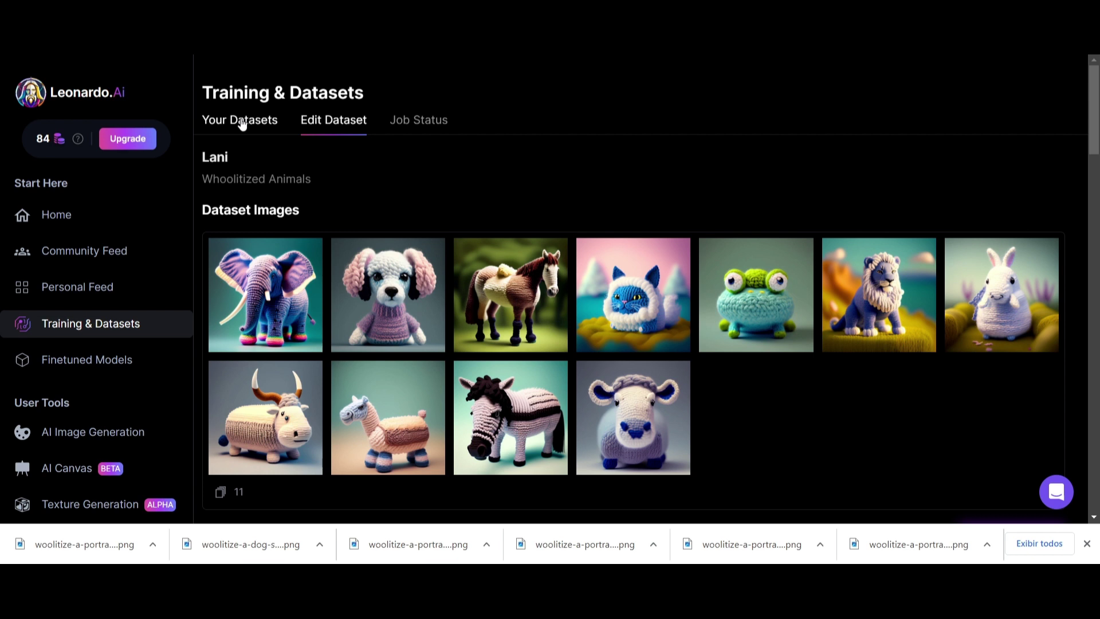
pyautogui.click(422, 122)
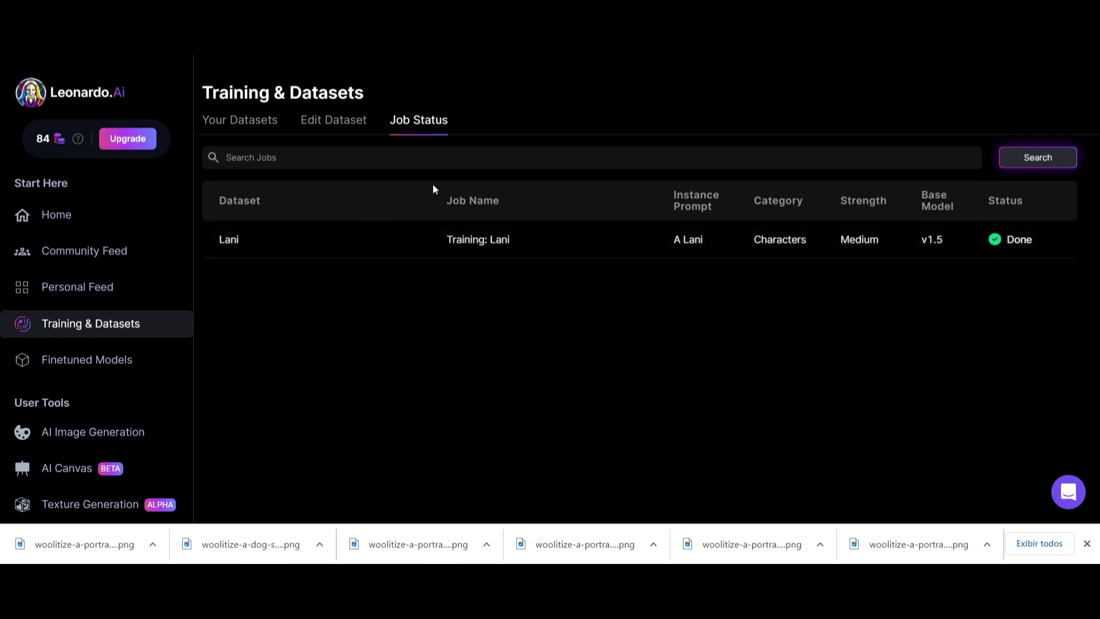
pyautogui.click(240, 125)
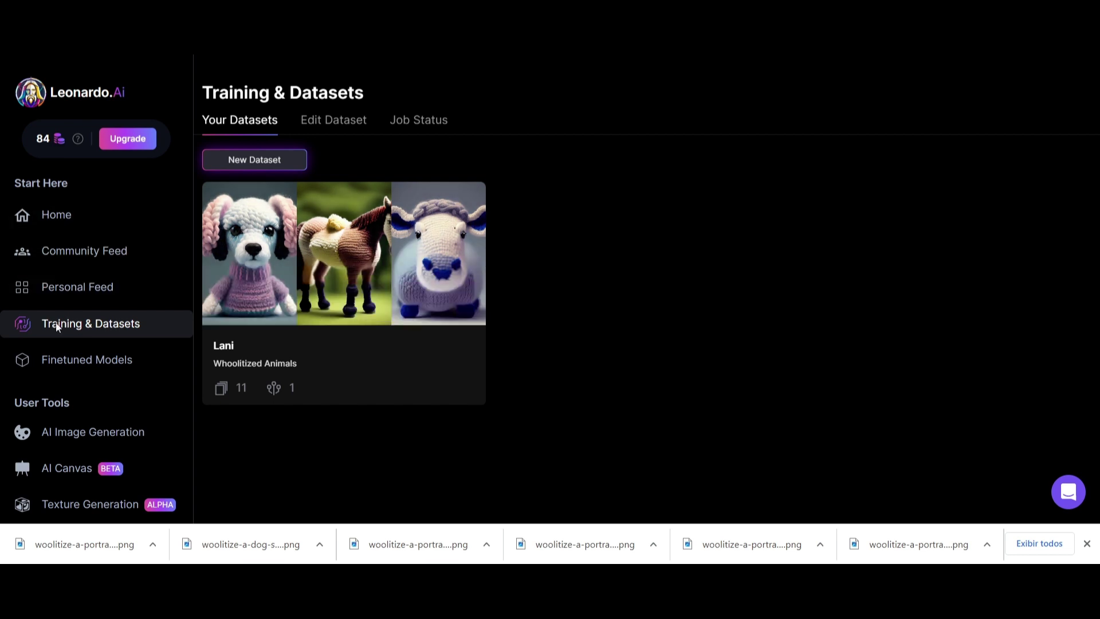
# Switch to the image generator and generate "A Alligator" with the Lani finetuned model
pyautogui.scroll(-4, 78, 438)
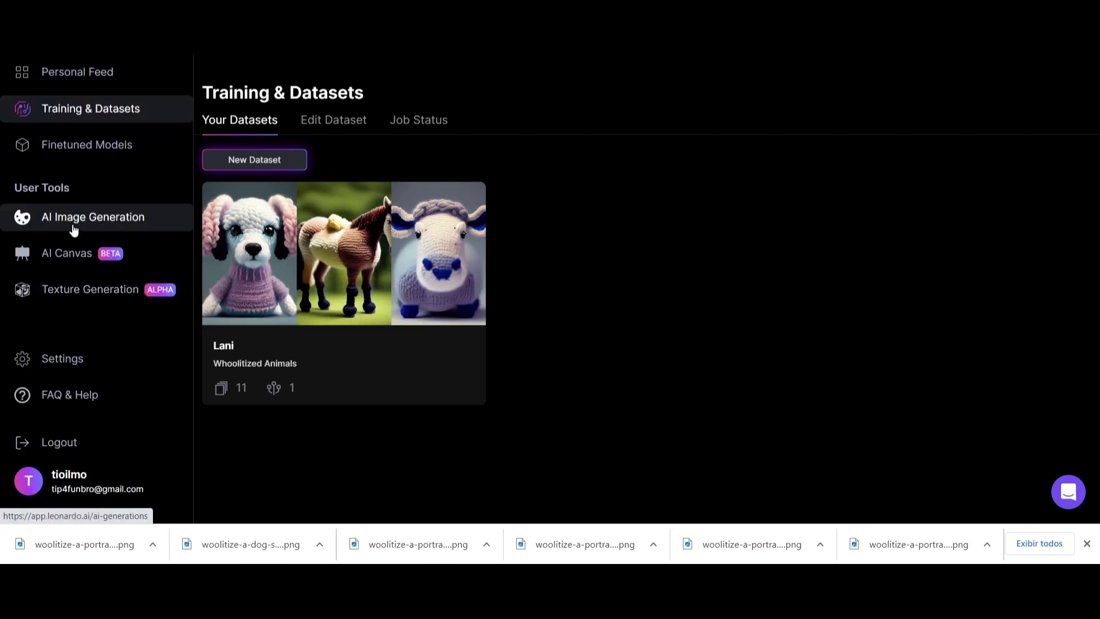
pyautogui.click(74, 230)
pyautogui.scroll(-1, 315, 350)
pyautogui.scroll(1, 309, 344)
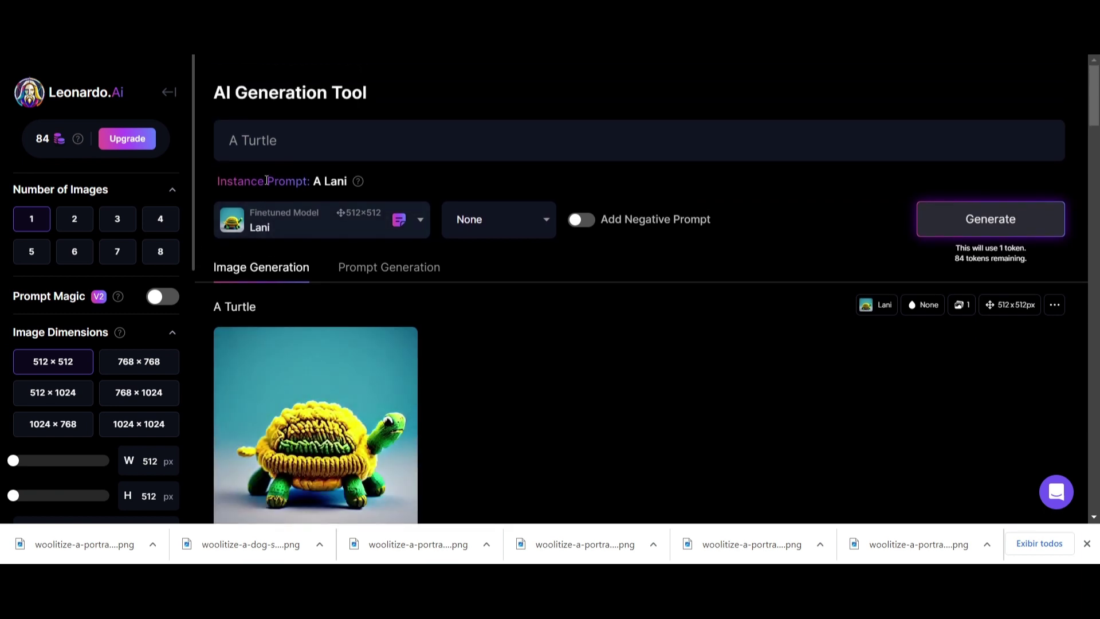
pyautogui.click(246, 147)
pyautogui.moveTo(241, 141); pyautogui.dragTo(314, 138)
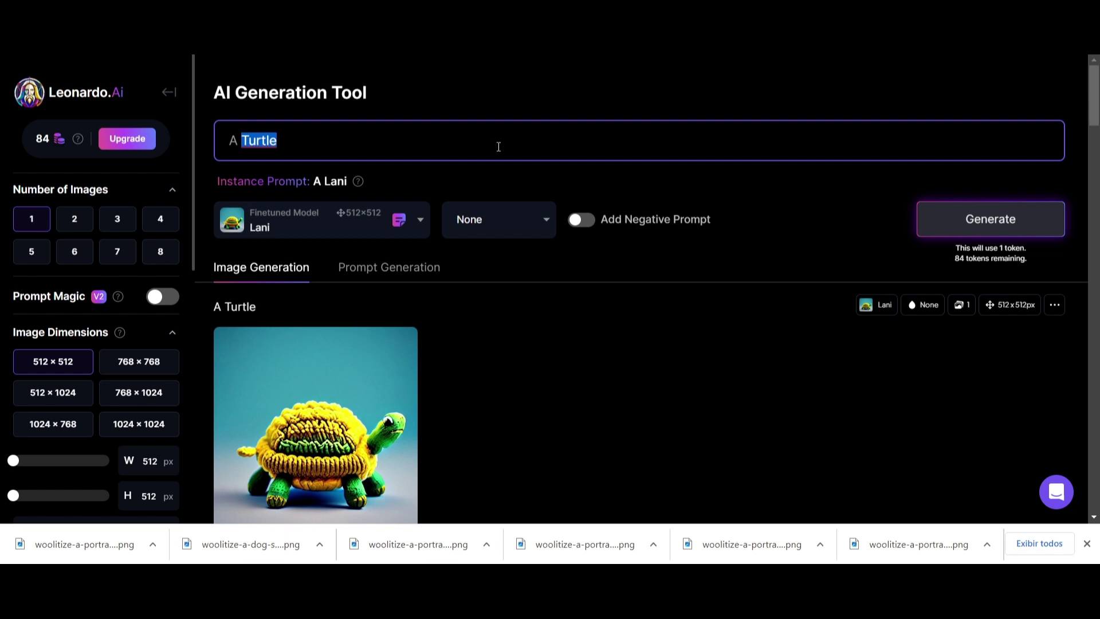
pyautogui.write('Alligator')
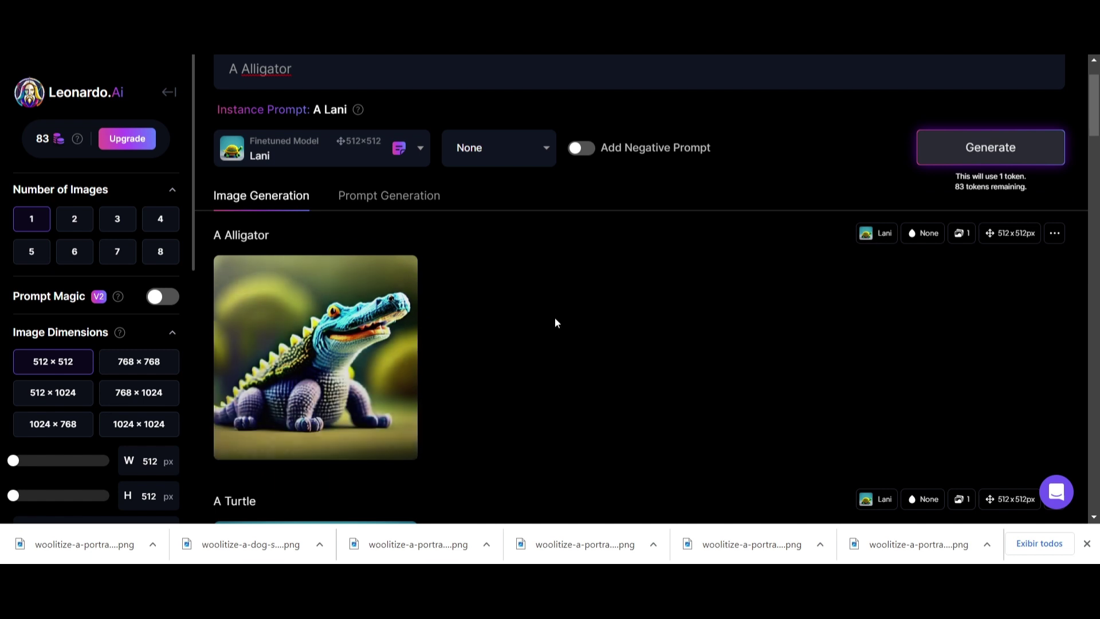
# Examine the generated alligator image and compare it with the earlier turtle image made with the same model
pyautogui.scroll(-1, 594, 325)
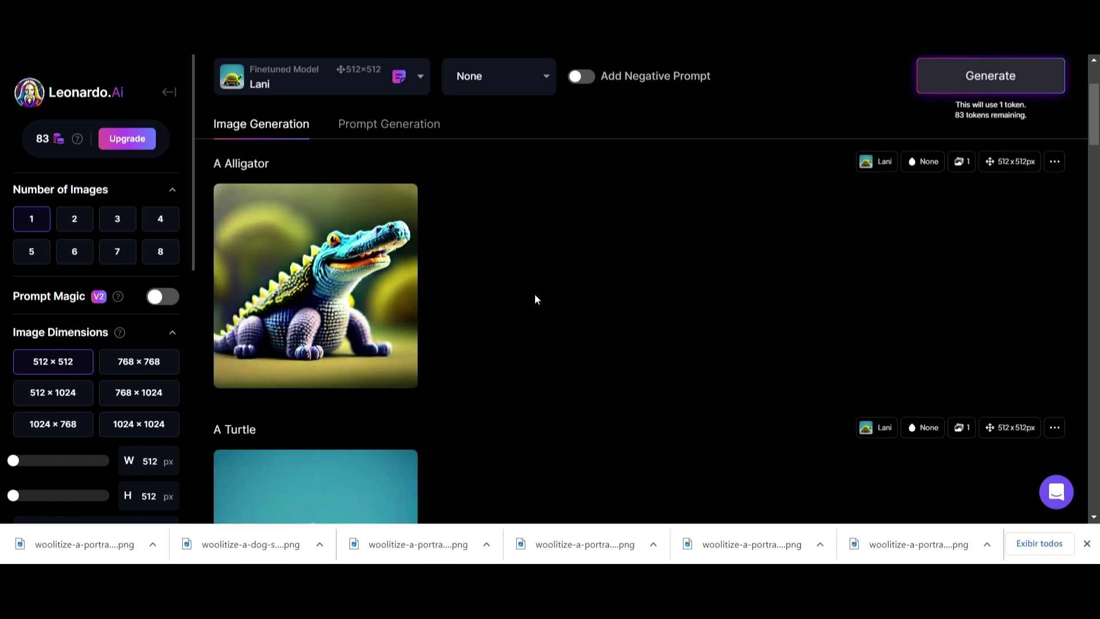
pyautogui.scroll(-1, 535, 295)
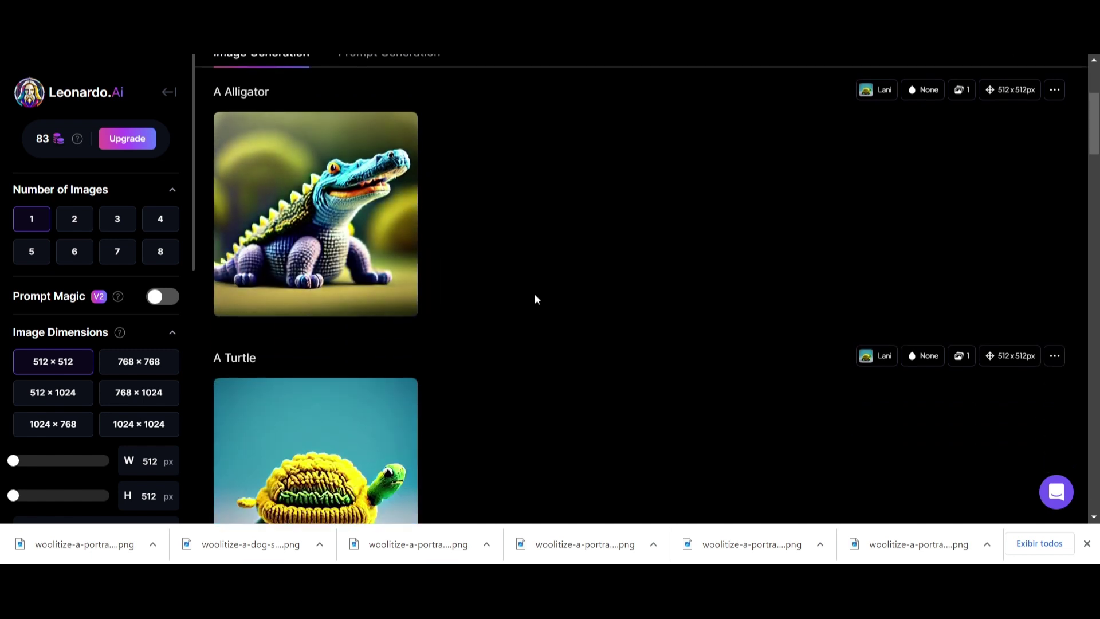
pyautogui.scroll(-2, 528, 288)
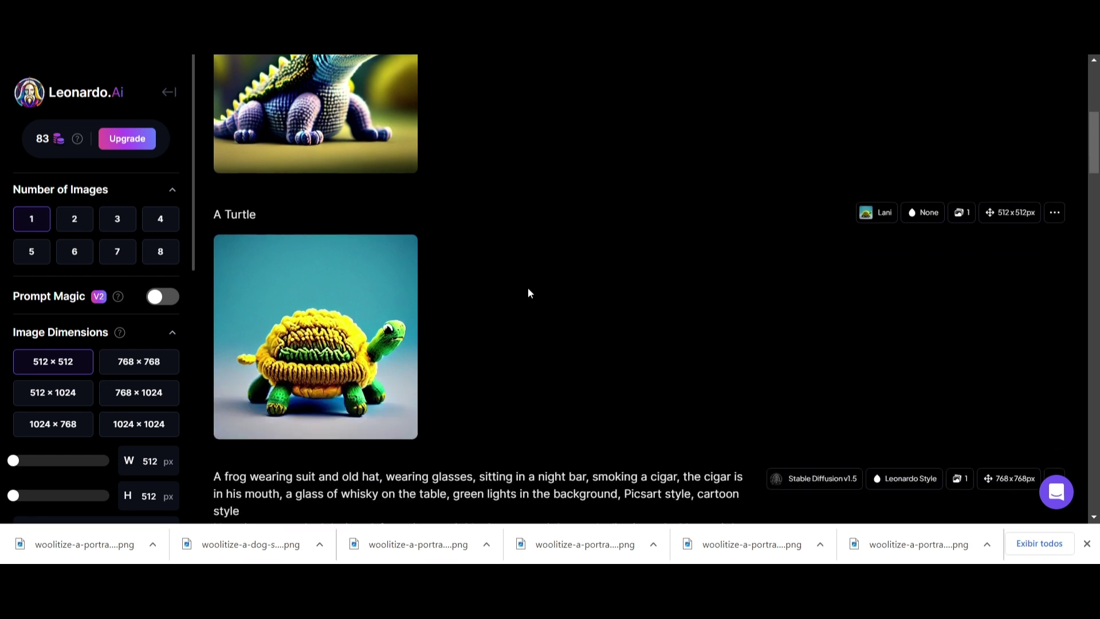
pyautogui.scroll(4, 528, 288)
pyautogui.scroll(1, 528, 287)
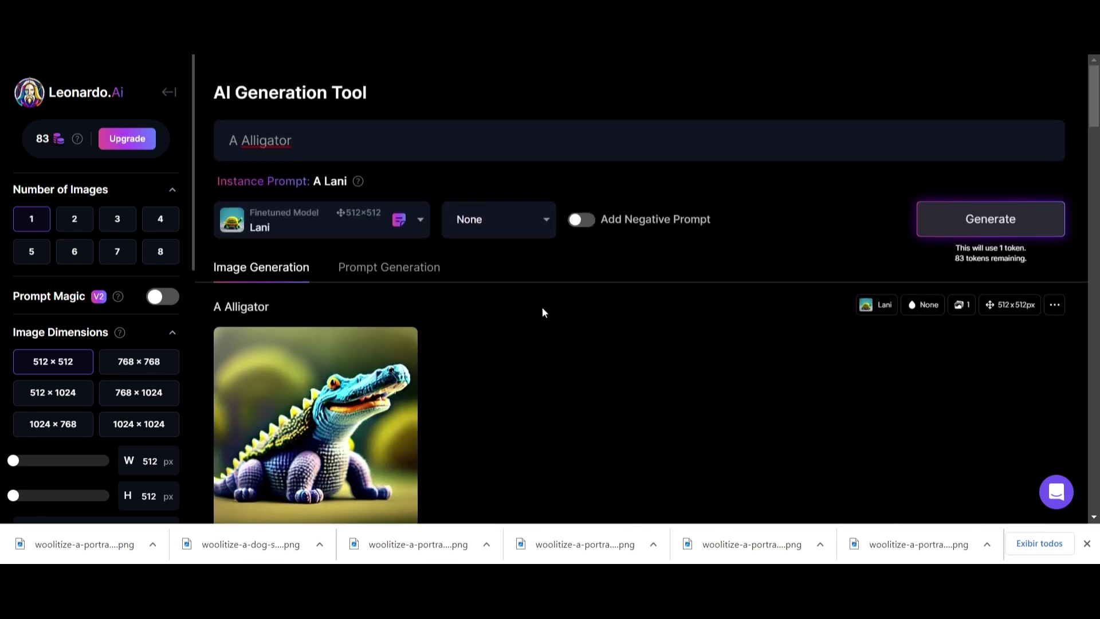
pyautogui.scroll(-1, 541, 305)
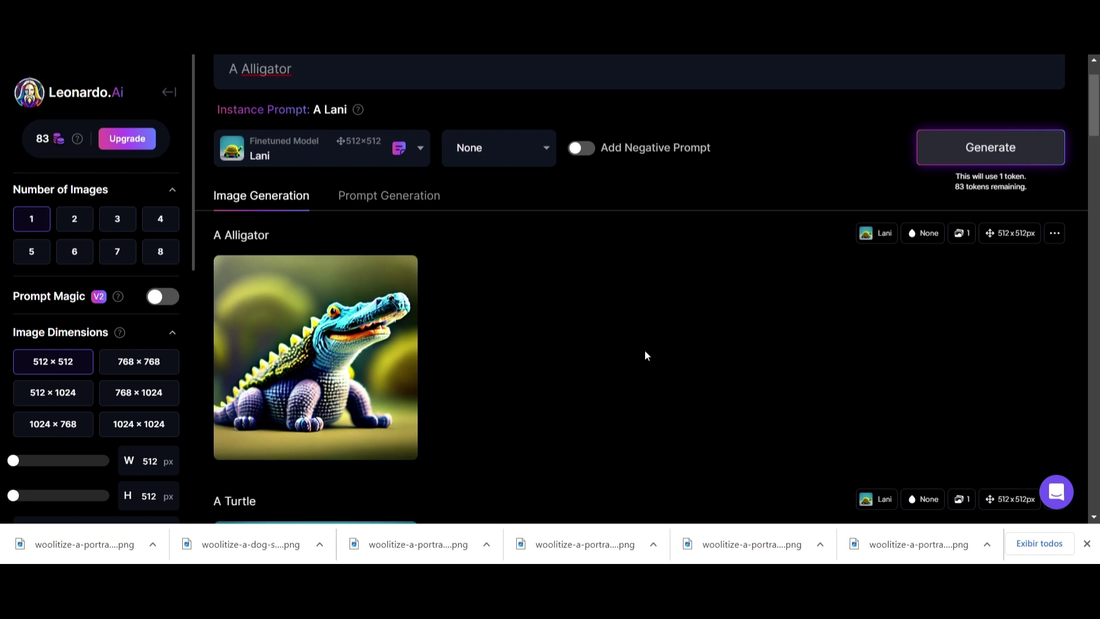
pyautogui.scroll(1, 180, 232)
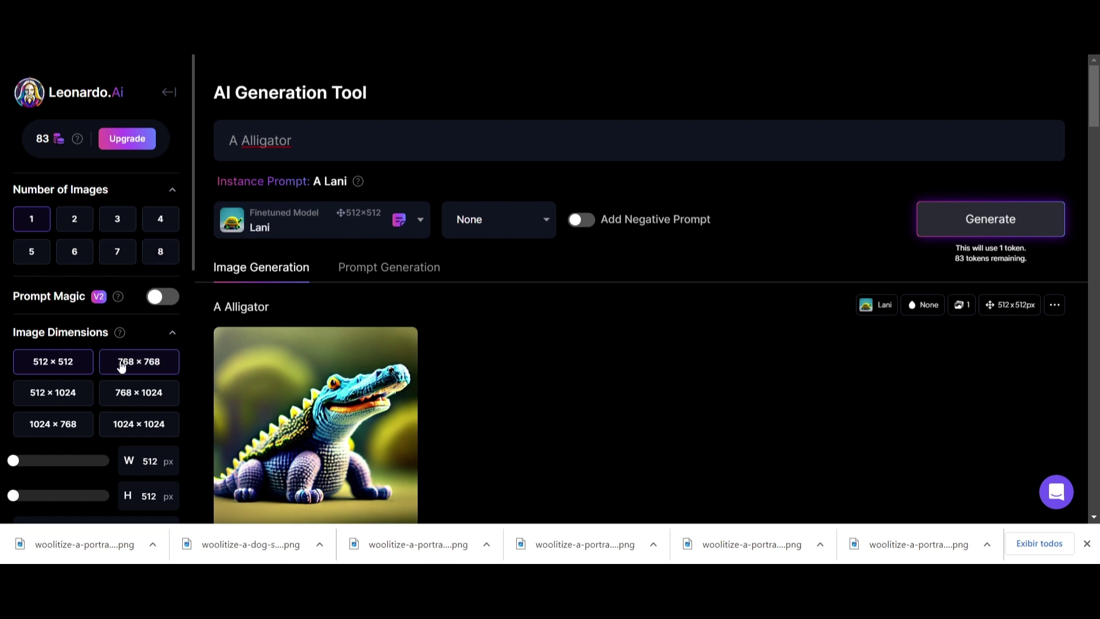
pyautogui.scroll(-1, 121, 367)
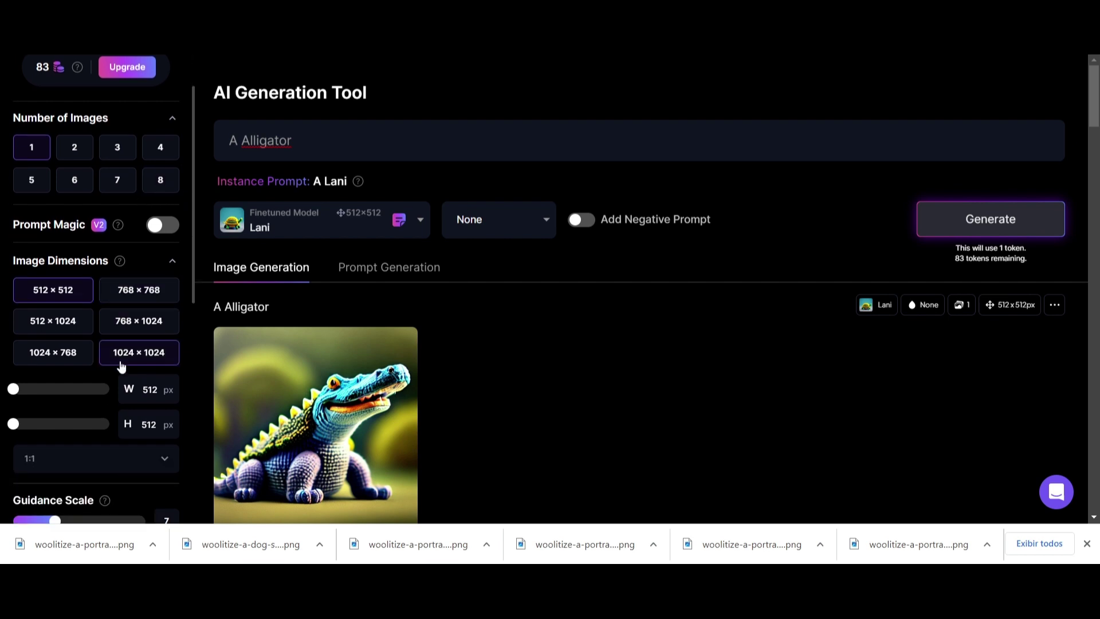
pyautogui.scroll(1, 121, 367)
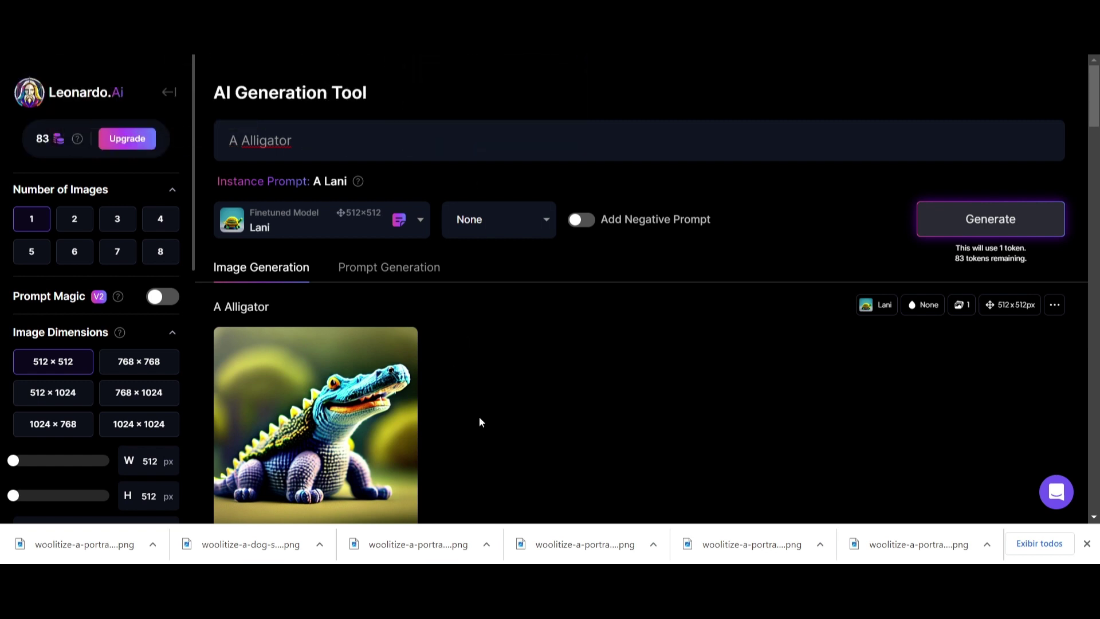
pyautogui.scroll(-3, 504, 354)
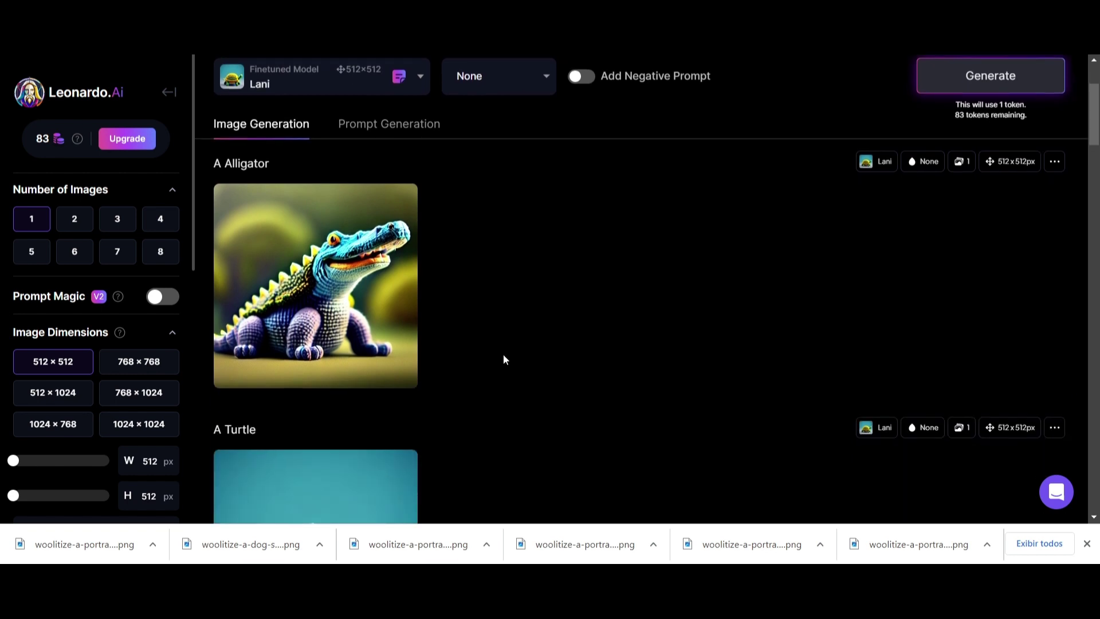
pyautogui.scroll(3, 504, 358)
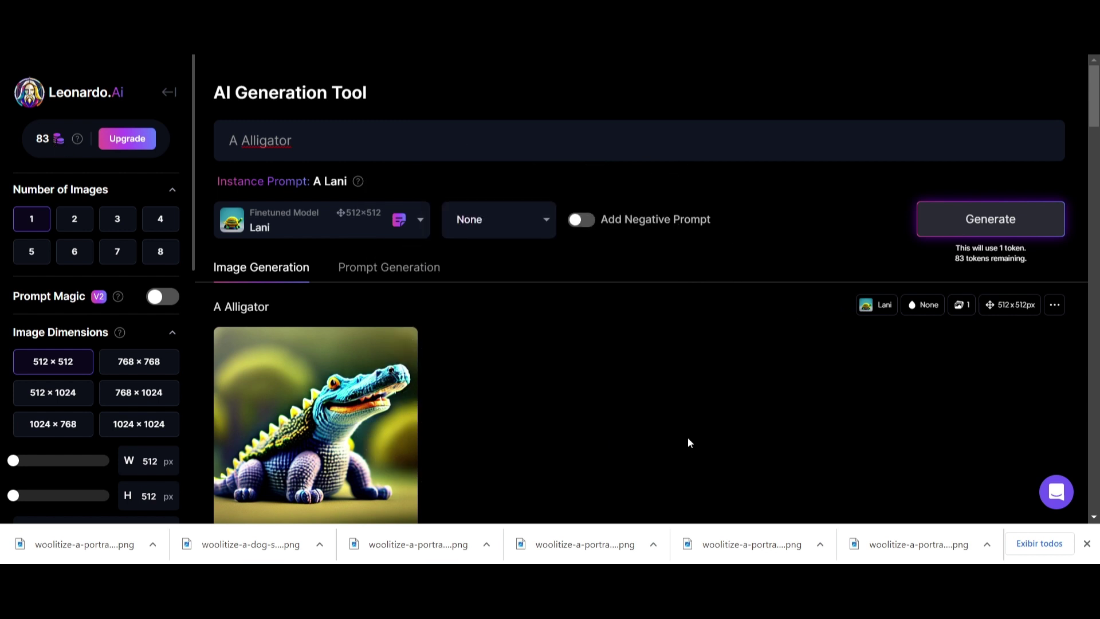
pyautogui.scroll(-1, 632, 378)
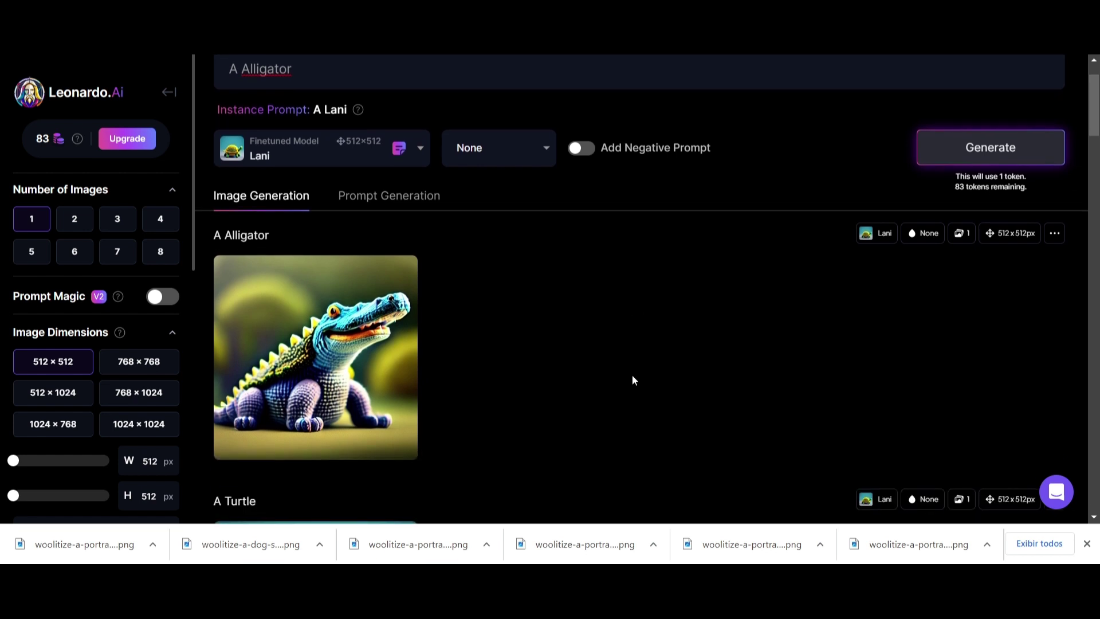
pyautogui.scroll(1, 632, 379)
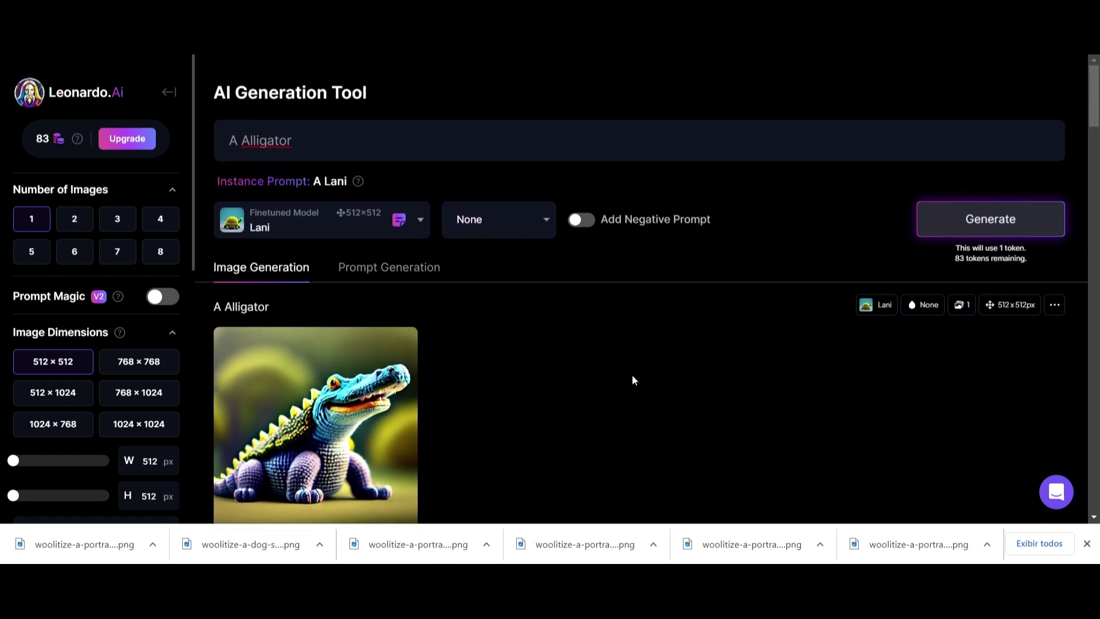